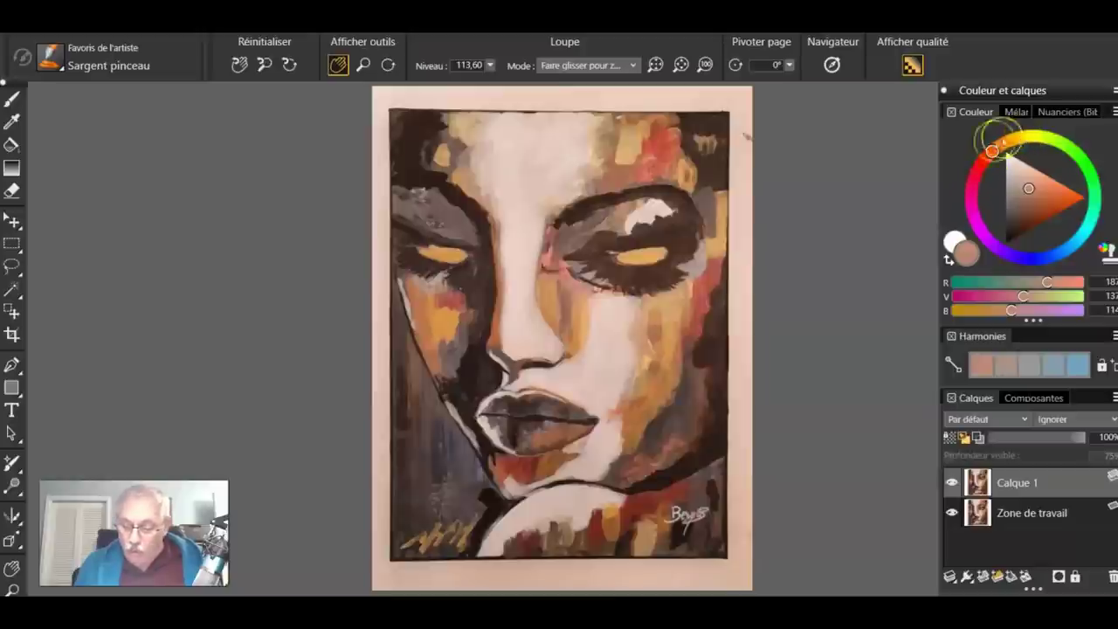
- Mix a muted dark olive-brown painting colour from a yellow-orange hue
{"action": "left_click", "coordinate": [991, 152]}
{"action": "left_click_drag", "start_coordinate": [995, 150], "coordinate": [1005, 144]}
{"action": "left_click_drag", "start_coordinate": [1029, 189], "coordinate": [1028, 233]}
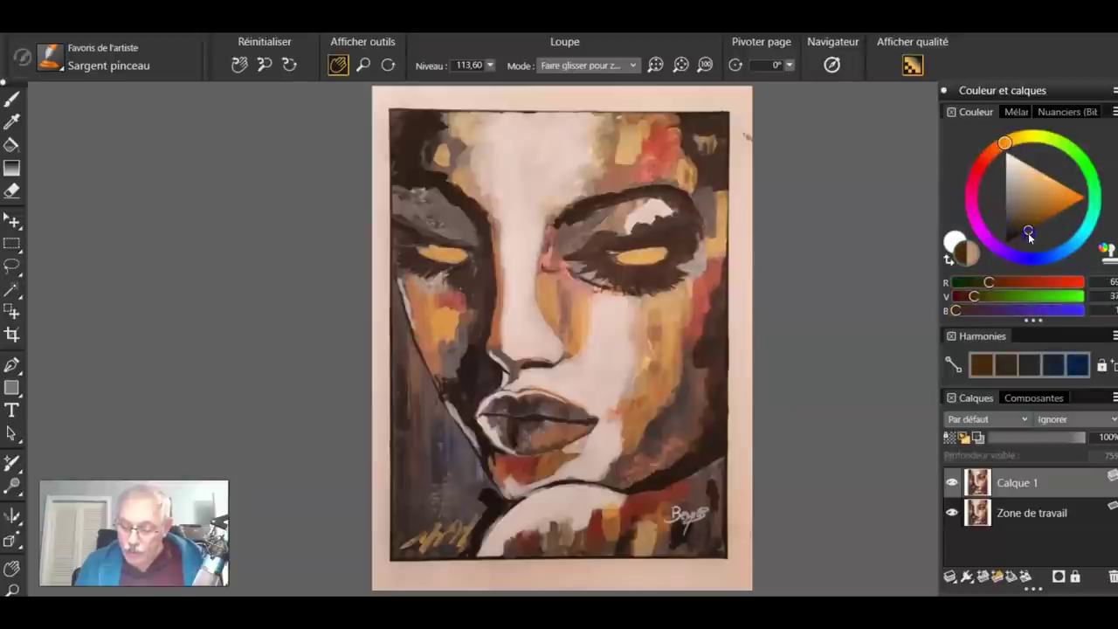
{"action": "left_click", "coordinate": [969, 245]}
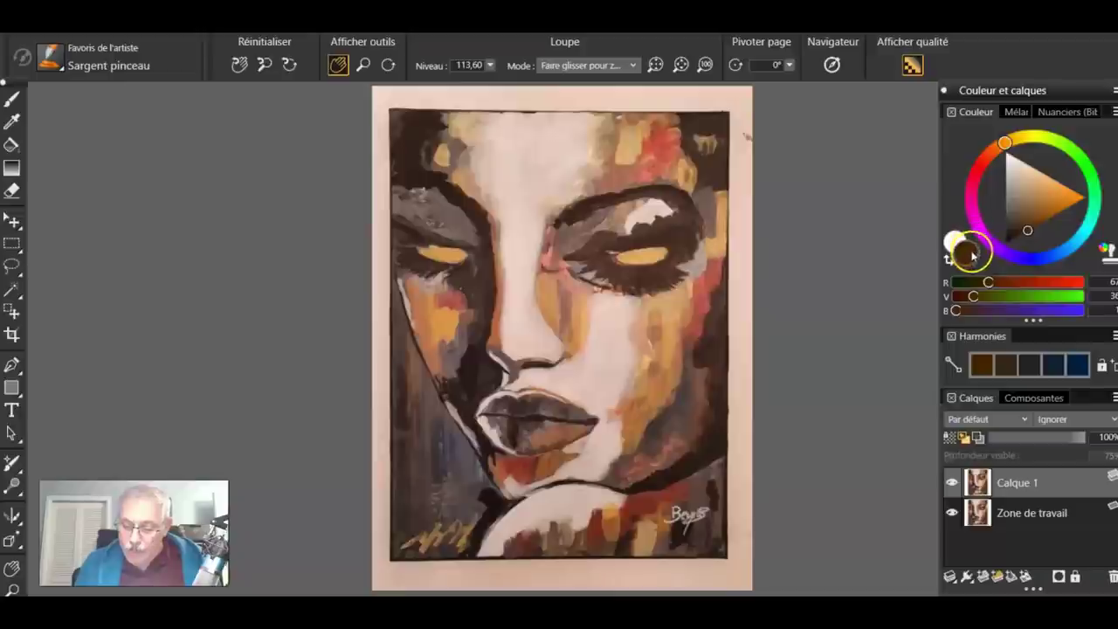
{"action": "left_click_drag", "start_coordinate": [1002, 143], "coordinate": [1029, 144]}
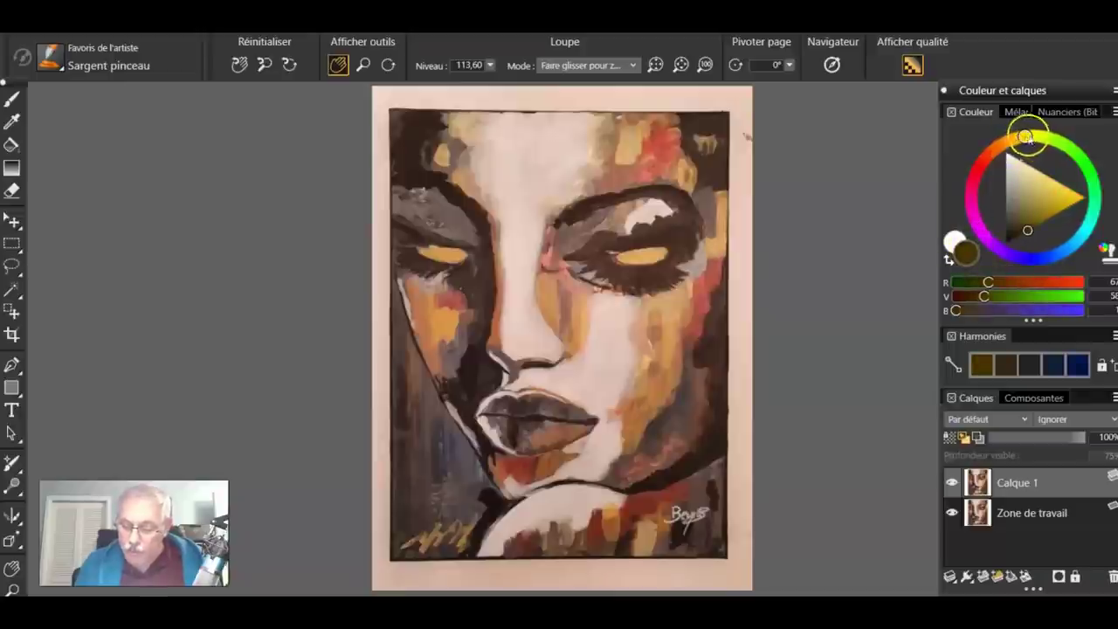
{"action": "left_click", "coordinate": [1028, 142]}
{"action": "left_click_drag", "start_coordinate": [1027, 143], "coordinate": [1015, 144]}
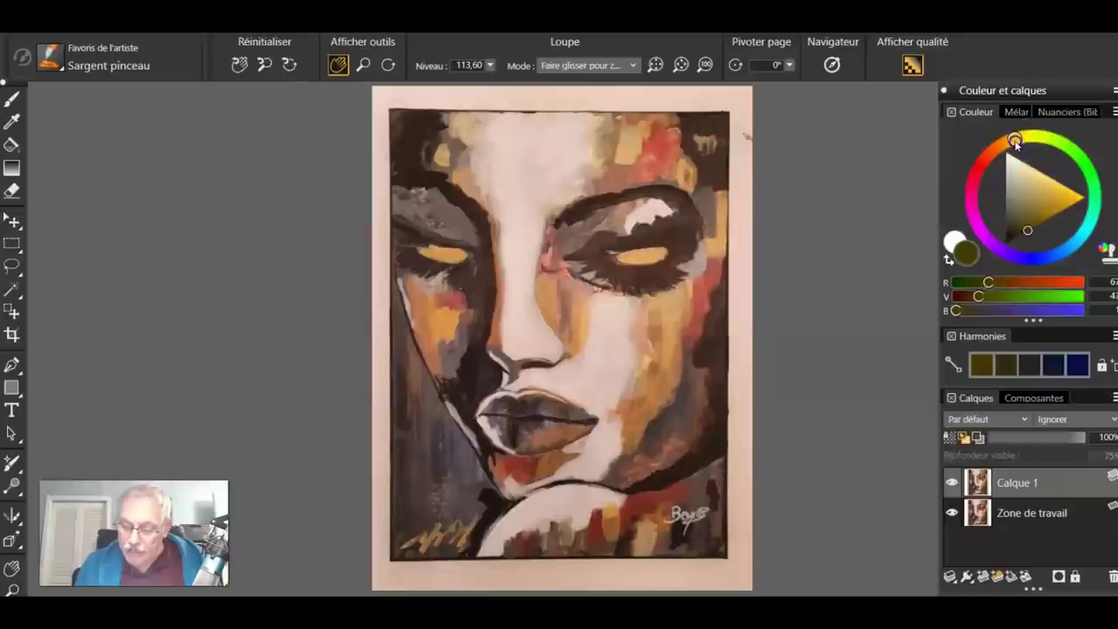
{"action": "left_click", "coordinate": [1018, 215]}
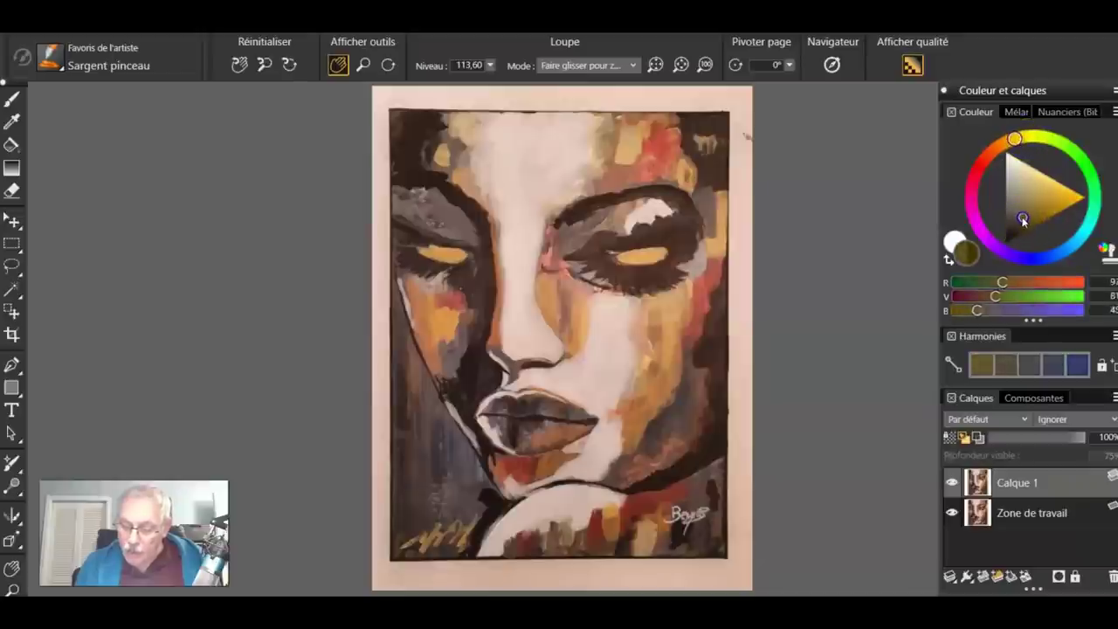
{"action": "left_click_drag", "start_coordinate": [1017, 217], "coordinate": [1019, 214]}
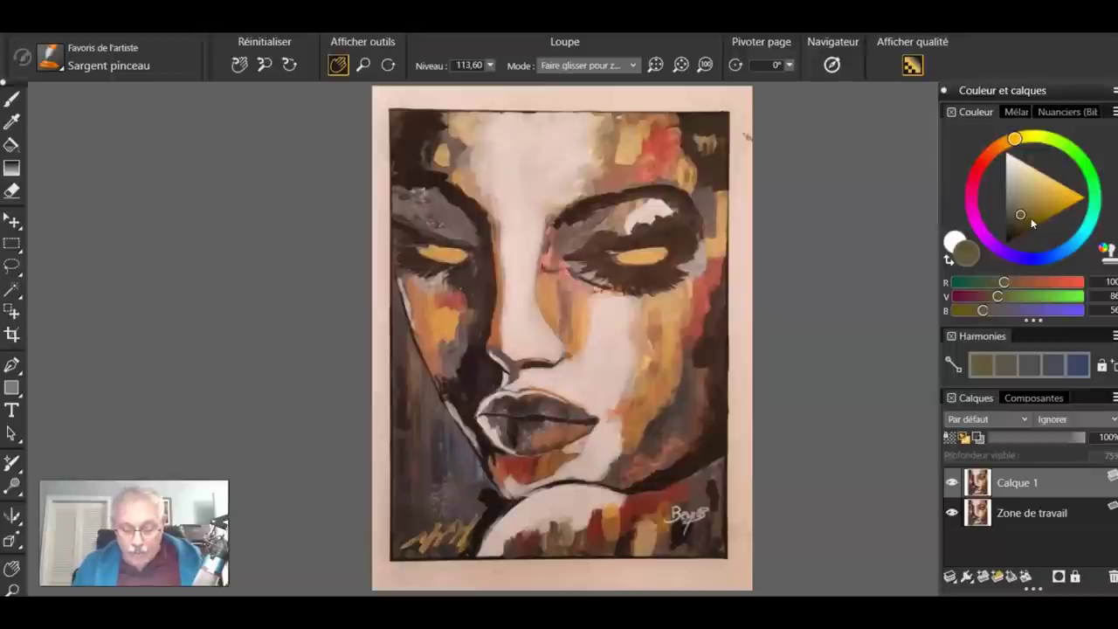
- Select the Souple brush from the recent brushes, with black as the colour and a size of 21.4
{"action": "left_click", "coordinate": [49, 56]}
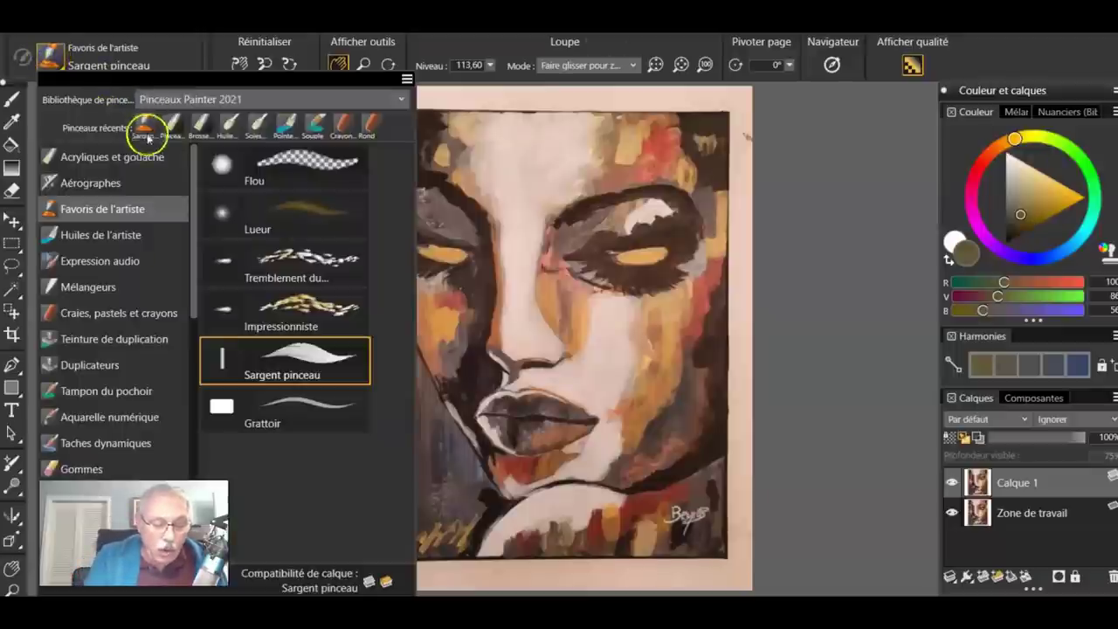
{"action": "left_click", "coordinate": [316, 124]}
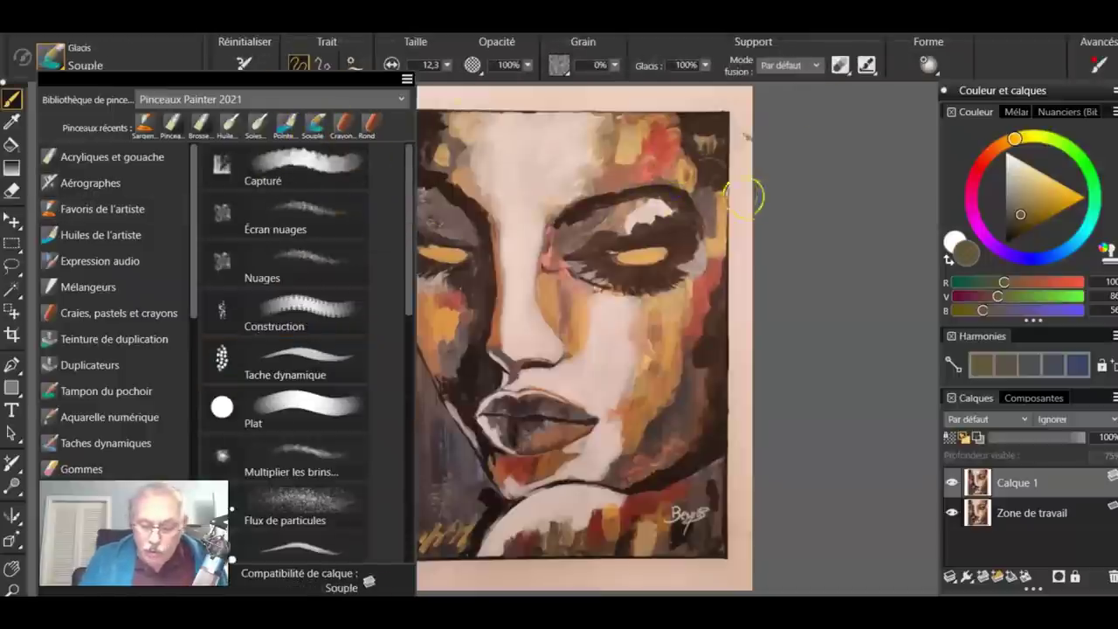
{"action": "left_click", "coordinate": [755, 255]}
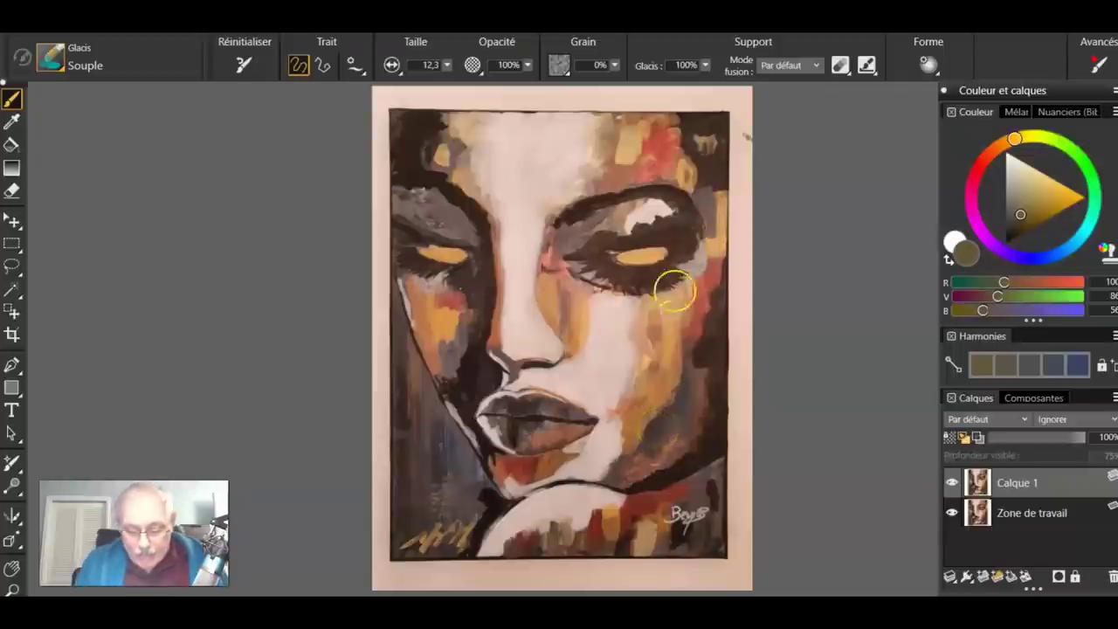
{"action": "left_click", "coordinate": [1006, 242]}
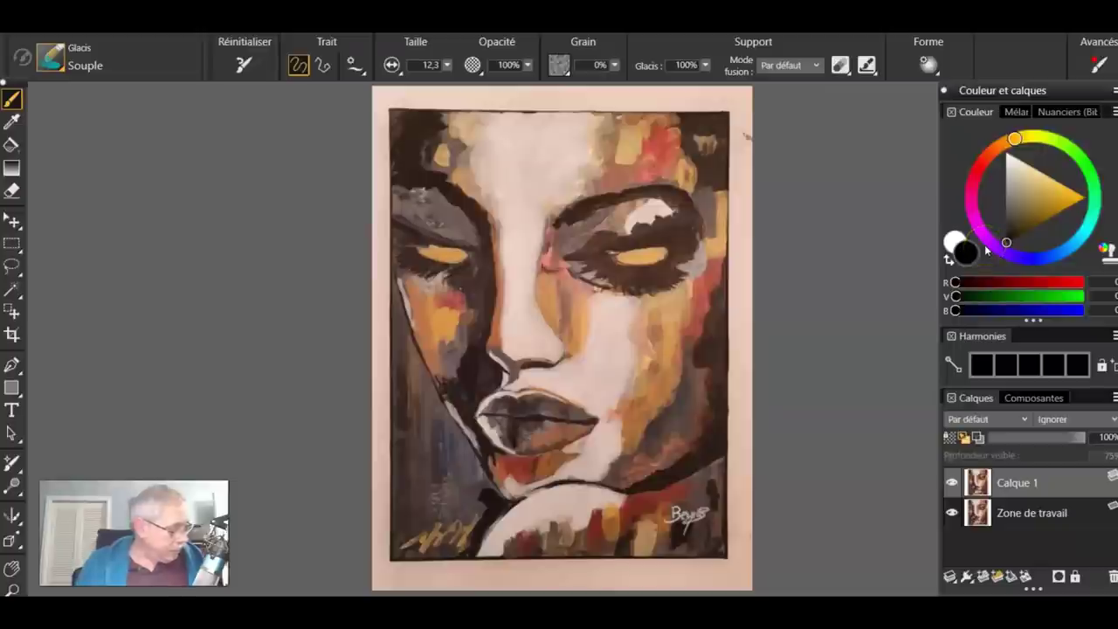
{"action": "left_click_drag", "start_coordinate": [553, 315], "coordinate": [556, 319]}
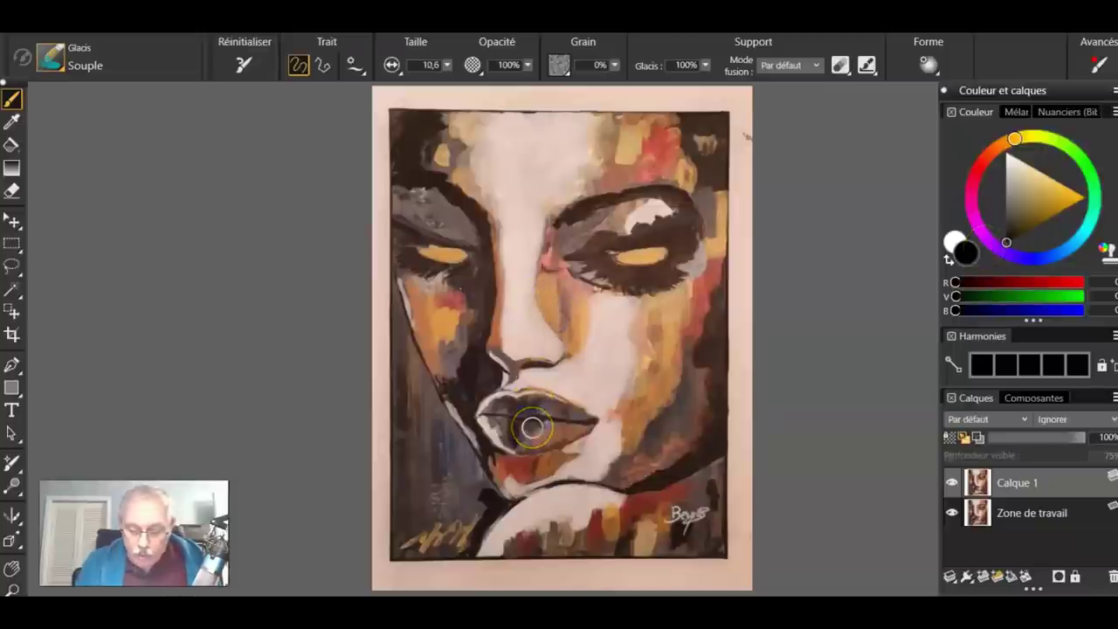
{"action": "left_click_drag", "start_coordinate": [676, 288], "coordinate": [698, 314]}
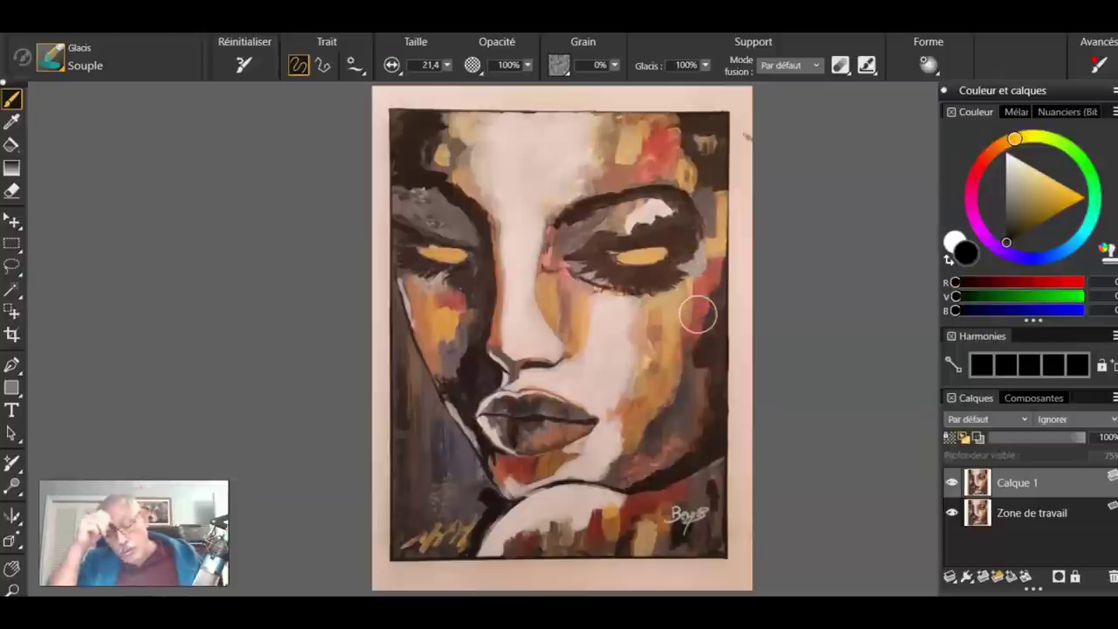
- Glaze black shadows on Calque 1 over the portrait's upper corners, the left eye and cheek, and the dark left background
{"action": "mouse_move", "coordinate": [708, 140]}
{"action": "left_mouse_down"}
{"action": "mouse_move", "coordinate": [708, 128]}
{"action": "mouse_move", "coordinate": [700, 157]}
{"action": "left_mouse_up"}
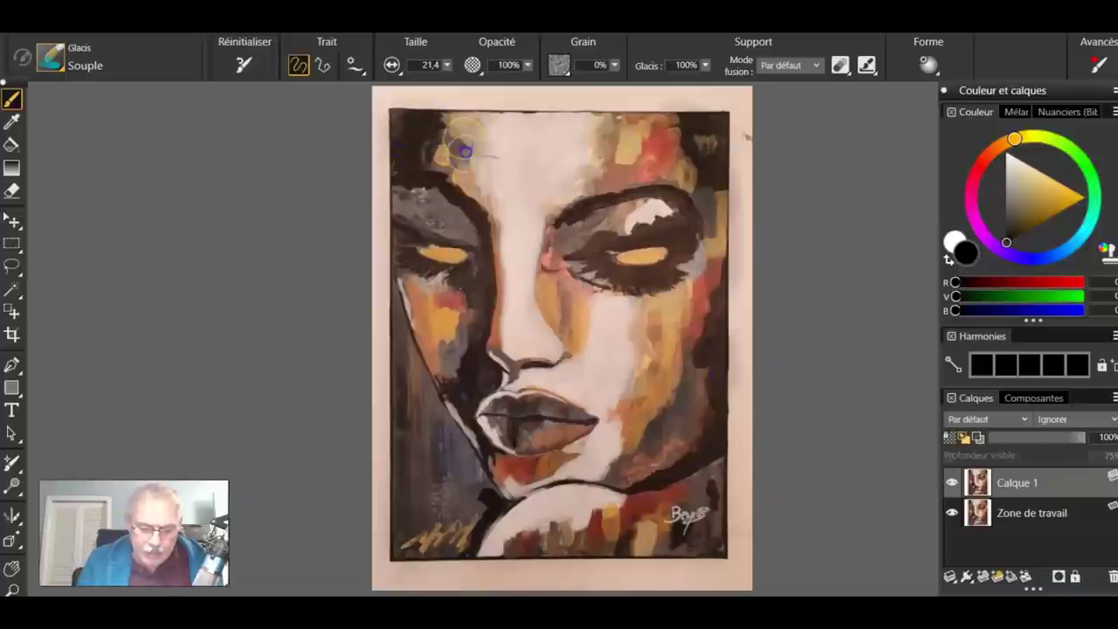
{"action": "mouse_move", "coordinate": [426, 193]}
{"action": "left_mouse_down"}
{"action": "mouse_move", "coordinate": [406, 200]}
{"action": "mouse_move", "coordinate": [445, 210]}
{"action": "mouse_move", "coordinate": [449, 234]}
{"action": "mouse_move", "coordinate": [451, 220]}
{"action": "left_mouse_up"}
{"action": "mouse_move", "coordinate": [456, 282]}
{"action": "left_mouse_down"}
{"action": "mouse_move", "coordinate": [418, 199]}
{"action": "mouse_move", "coordinate": [407, 235]}
{"action": "mouse_move", "coordinate": [459, 269]}
{"action": "mouse_move", "coordinate": [467, 261]}
{"action": "mouse_move", "coordinate": [421, 236]}
{"action": "mouse_move", "coordinate": [422, 342]}
{"action": "mouse_move", "coordinate": [420, 324]}
{"action": "mouse_move", "coordinate": [447, 358]}
{"action": "mouse_move", "coordinate": [468, 360]}
{"action": "mouse_move", "coordinate": [476, 281]}
{"action": "mouse_move", "coordinate": [422, 339]}
{"action": "mouse_move", "coordinate": [418, 434]}
{"action": "mouse_move", "coordinate": [434, 393]}
{"action": "mouse_move", "coordinate": [463, 505]}
{"action": "mouse_move", "coordinate": [472, 471]}
{"action": "mouse_move", "coordinate": [444, 414]}
{"action": "mouse_move", "coordinate": [448, 393]}
{"action": "mouse_move", "coordinate": [467, 453]}
{"action": "mouse_move", "coordinate": [407, 268]}
{"action": "mouse_move", "coordinate": [482, 507]}
{"action": "mouse_move", "coordinate": [458, 503]}
{"action": "mouse_move", "coordinate": [434, 463]}
{"action": "mouse_move", "coordinate": [411, 480]}
{"action": "mouse_move", "coordinate": [410, 393]}
{"action": "mouse_move", "coordinate": [455, 448]}
{"action": "mouse_move", "coordinate": [424, 385]}
{"action": "mouse_move", "coordinate": [457, 449]}
{"action": "mouse_move", "coordinate": [442, 439]}
{"action": "mouse_move", "coordinate": [431, 504]}
{"action": "mouse_move", "coordinate": [403, 524]}
{"action": "mouse_move", "coordinate": [420, 384]}
{"action": "mouse_move", "coordinate": [405, 321]}
{"action": "mouse_move", "coordinate": [419, 358]}
{"action": "mouse_move", "coordinate": [408, 227]}
{"action": "mouse_move", "coordinate": [418, 137]}
{"action": "mouse_move", "coordinate": [398, 201]}
{"action": "left_mouse_up"}
{"action": "mouse_move", "coordinate": [480, 252]}
{"action": "left_mouse_down"}
{"action": "mouse_move", "coordinate": [430, 349]}
{"action": "mouse_move", "coordinate": [486, 340]}
{"action": "mouse_move", "coordinate": [436, 332]}
{"action": "mouse_move", "coordinate": [408, 280]}
{"action": "left_mouse_up"}
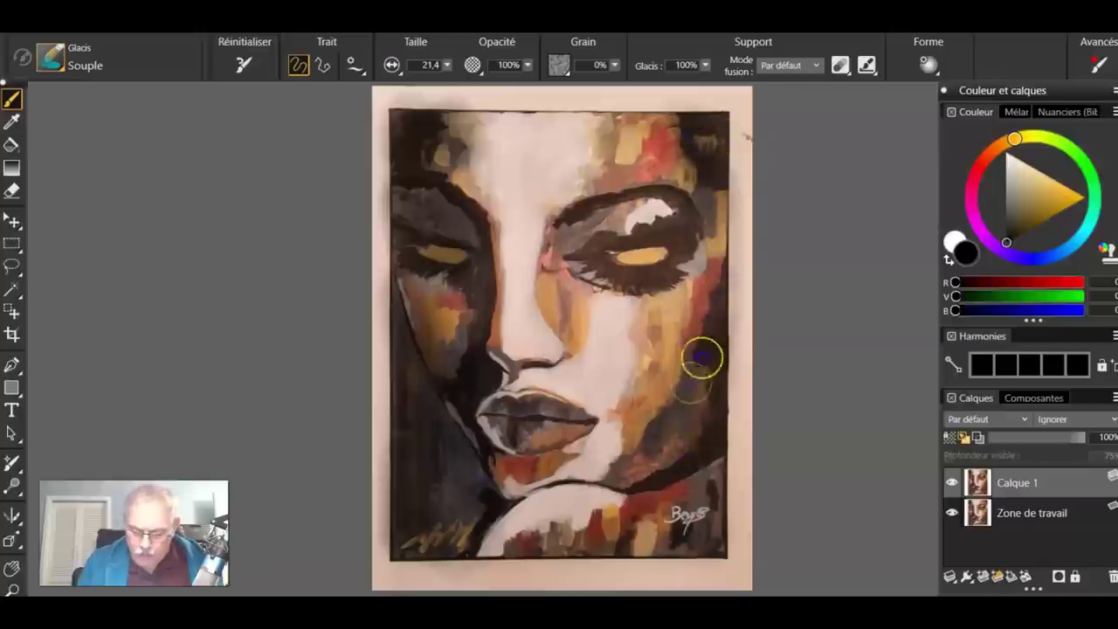
{"action": "left_click_drag", "start_coordinate": [709, 181], "coordinate": [705, 194]}
{"action": "mouse_move", "coordinate": [673, 131]}
{"action": "left_mouse_down"}
{"action": "mouse_move", "coordinate": [672, 152]}
{"action": "mouse_move", "coordinate": [661, 143]}
{"action": "mouse_move", "coordinate": [631, 161]}
{"action": "left_mouse_up"}
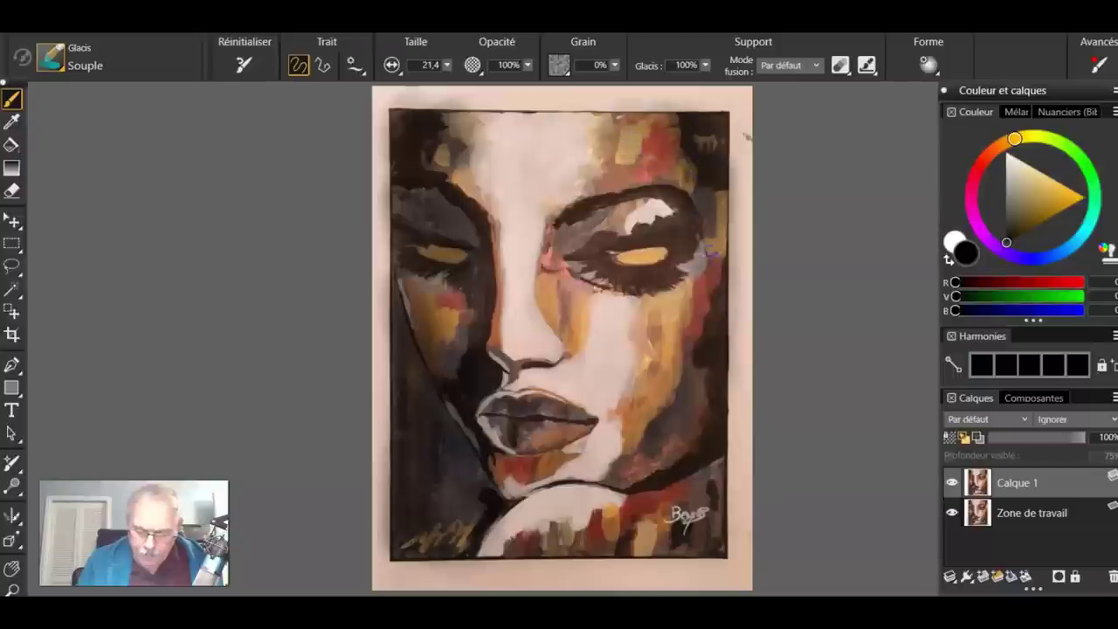
- Darken the lower right corner and the whole left background with black glaze, and compare Calque 1 with the original
{"action": "left_click_drag", "start_coordinate": [713, 461], "coordinate": [710, 428]}
{"action": "mouse_move", "coordinate": [717, 547]}
{"action": "left_mouse_down"}
{"action": "mouse_move", "coordinate": [714, 515]}
{"action": "mouse_move", "coordinate": [679, 511]}
{"action": "mouse_move", "coordinate": [645, 527]}
{"action": "left_mouse_up"}
{"action": "mouse_move", "coordinate": [690, 474]}
{"action": "left_mouse_down"}
{"action": "mouse_move", "coordinate": [716, 467]}
{"action": "mouse_move", "coordinate": [676, 477]}
{"action": "mouse_move", "coordinate": [703, 384]}
{"action": "mouse_move", "coordinate": [697, 417]}
{"action": "mouse_move", "coordinate": [710, 405]}
{"action": "mouse_move", "coordinate": [713, 424]}
{"action": "mouse_move", "coordinate": [694, 431]}
{"action": "mouse_move", "coordinate": [718, 527]}
{"action": "mouse_move", "coordinate": [685, 521]}
{"action": "mouse_move", "coordinate": [732, 468]}
{"action": "left_mouse_up"}
{"action": "mouse_move", "coordinate": [420, 437]}
{"action": "left_mouse_down"}
{"action": "mouse_move", "coordinate": [476, 504]}
{"action": "mouse_move", "coordinate": [470, 469]}
{"action": "mouse_move", "coordinate": [452, 491]}
{"action": "mouse_move", "coordinate": [449, 467]}
{"action": "mouse_move", "coordinate": [406, 484]}
{"action": "mouse_move", "coordinate": [414, 513]}
{"action": "mouse_move", "coordinate": [447, 503]}
{"action": "mouse_move", "coordinate": [470, 554]}
{"action": "left_mouse_up"}
{"action": "left_click_drag", "start_coordinate": [400, 278], "coordinate": [394, 313]}
{"action": "mouse_move", "coordinate": [397, 122]}
{"action": "left_mouse_down"}
{"action": "mouse_move", "coordinate": [391, 297]}
{"action": "mouse_move", "coordinate": [409, 311]}
{"action": "mouse_move", "coordinate": [404, 265]}
{"action": "mouse_move", "coordinate": [443, 491]}
{"action": "left_mouse_up"}
{"action": "left_click_drag", "start_coordinate": [412, 371], "coordinate": [415, 568]}
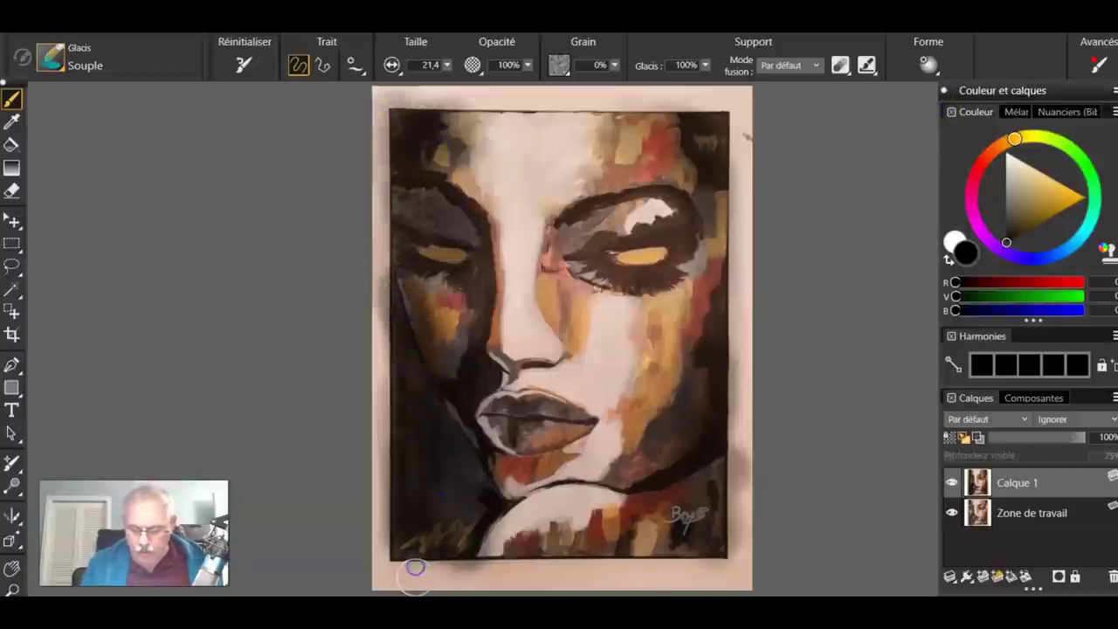
{"action": "left_click", "coordinate": [952, 482]}
{"action": "left_click", "coordinate": [952, 482]}
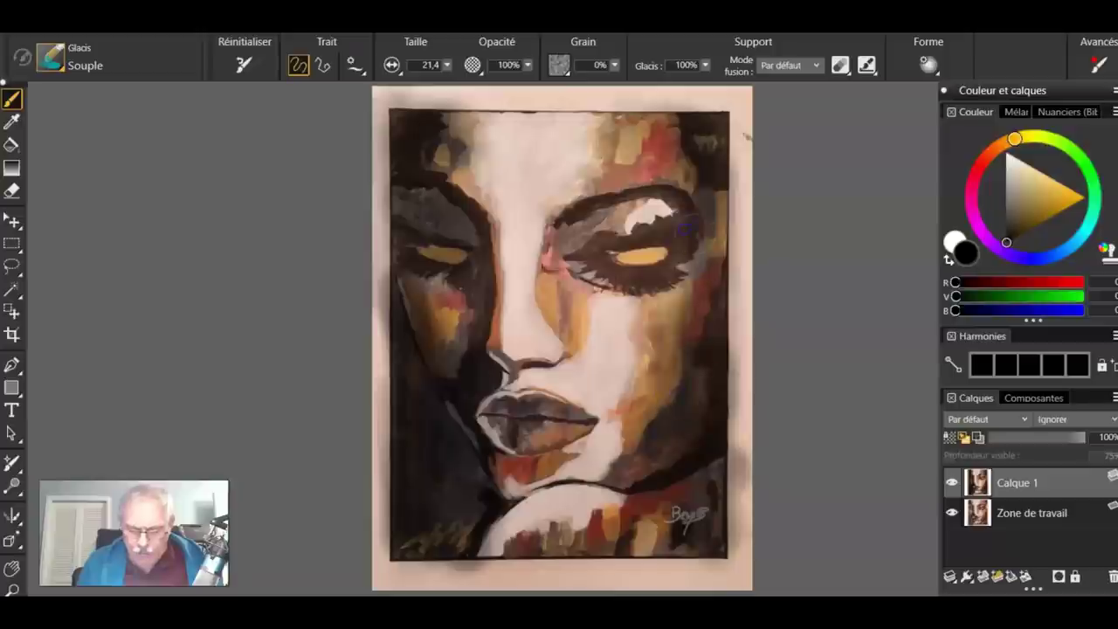
- Glaze black over the portrait's right eyelid and cheek edge, and compare Calque 1 with the original
{"action": "mouse_move", "coordinate": [631, 231]}
{"action": "left_mouse_down"}
{"action": "mouse_move", "coordinate": [664, 214]}
{"action": "mouse_move", "coordinate": [686, 218]}
{"action": "mouse_move", "coordinate": [655, 223]}
{"action": "mouse_move", "coordinate": [699, 247]}
{"action": "mouse_move", "coordinate": [649, 210]}
{"action": "mouse_move", "coordinate": [637, 249]}
{"action": "mouse_move", "coordinate": [691, 227]}
{"action": "mouse_move", "coordinate": [642, 264]}
{"action": "mouse_move", "coordinate": [573, 241]}
{"action": "mouse_move", "coordinate": [606, 250]}
{"action": "mouse_move", "coordinate": [636, 217]}
{"action": "mouse_move", "coordinate": [676, 252]}
{"action": "mouse_move", "coordinate": [699, 236]}
{"action": "mouse_move", "coordinate": [672, 272]}
{"action": "mouse_move", "coordinate": [689, 338]}
{"action": "mouse_move", "coordinate": [666, 304]}
{"action": "mouse_move", "coordinate": [718, 301]}
{"action": "mouse_move", "coordinate": [636, 414]}
{"action": "left_mouse_up"}
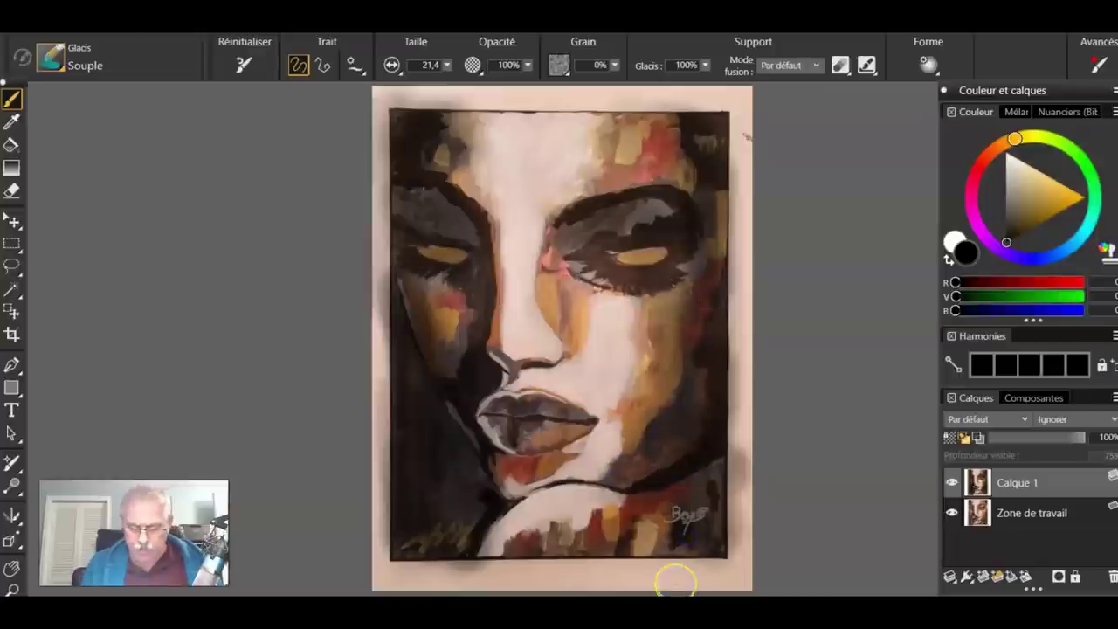
{"action": "left_click", "coordinate": [951, 482]}
{"action": "left_click", "coordinate": [951, 482]}
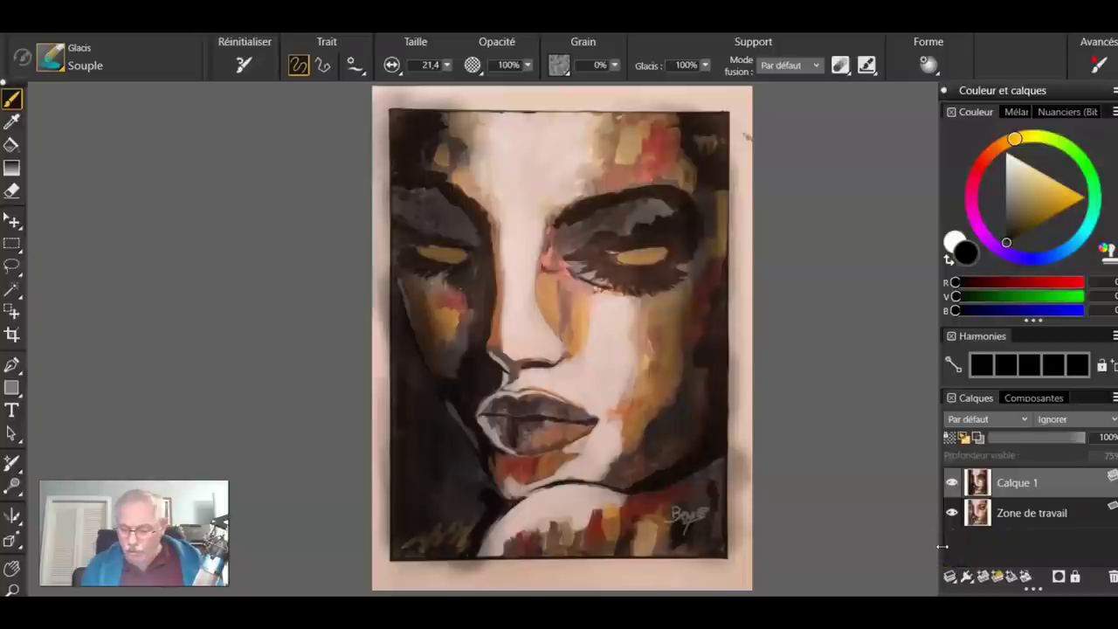
- Copy the entire Zone de travail image in place onto a new layer, move it above Calque 1, and compare the two versions
{"action": "left_click", "coordinate": [1033, 513]}
{"action": "key", "text": "ctrl+a"}
{"action": "key", "text": "ctrl+c"}
{"action": "key", "text": "ctrl+shift+v"}
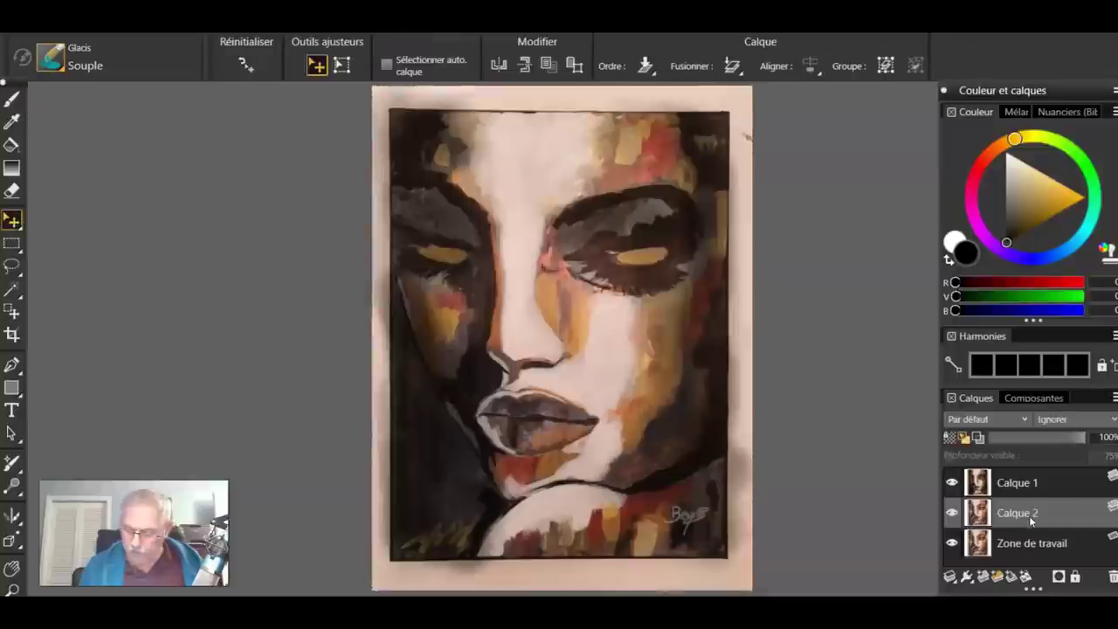
{"action": "left_click_drag", "start_coordinate": [1024, 513], "coordinate": [1028, 479]}
{"action": "left_click", "coordinate": [952, 482]}
{"action": "left_click", "coordinate": [952, 483]}
{"action": "left_click", "coordinate": [954, 486]}
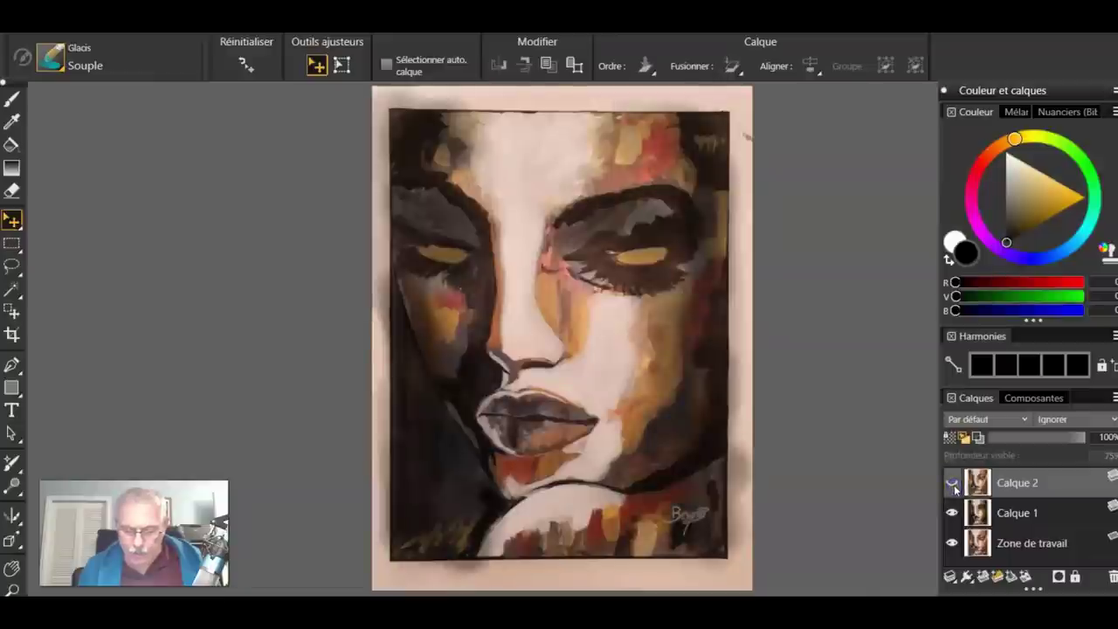
{"action": "left_click", "coordinate": [953, 483]}
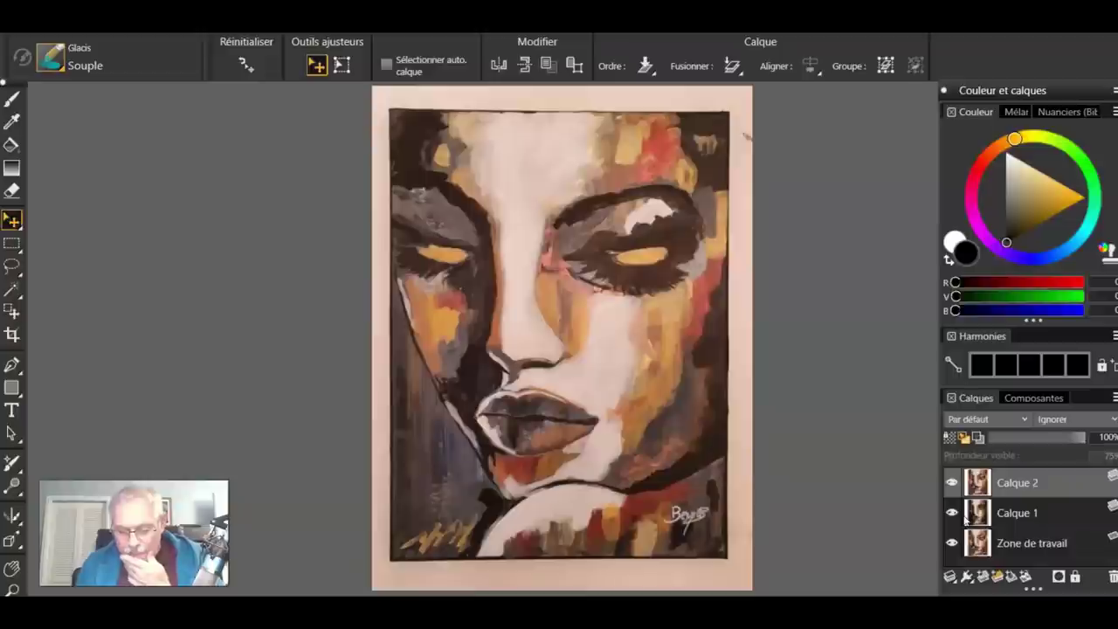
- Select the Sargent pinceau brush, set its size to 9.1, and sample the golden orange from the portrait's right eye
{"action": "left_click", "coordinate": [51, 57]}
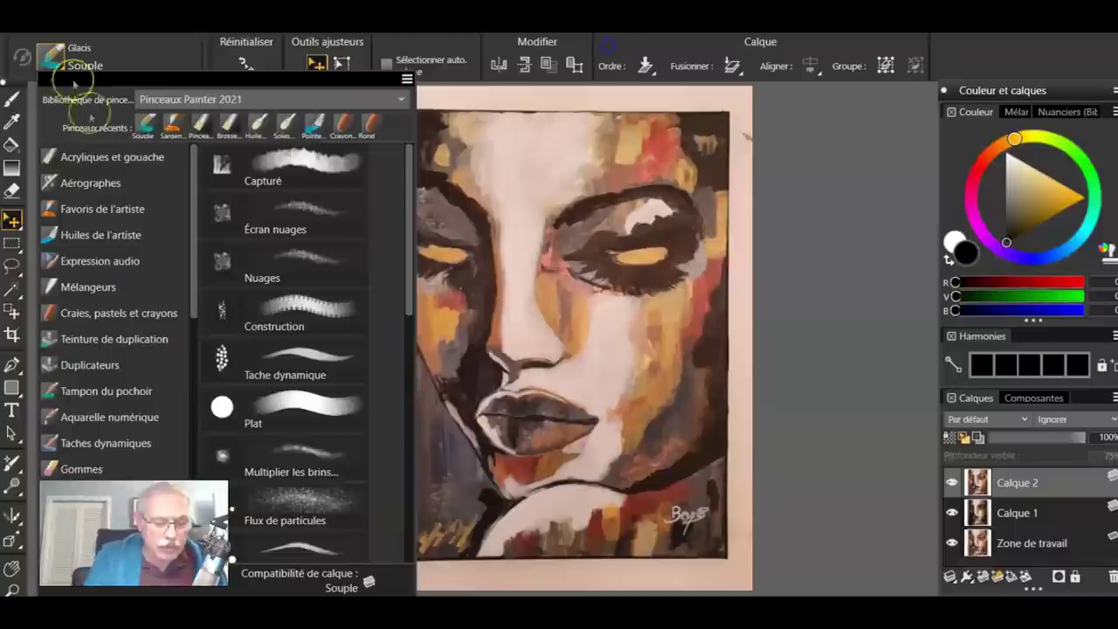
{"action": "key", "text": "b"}
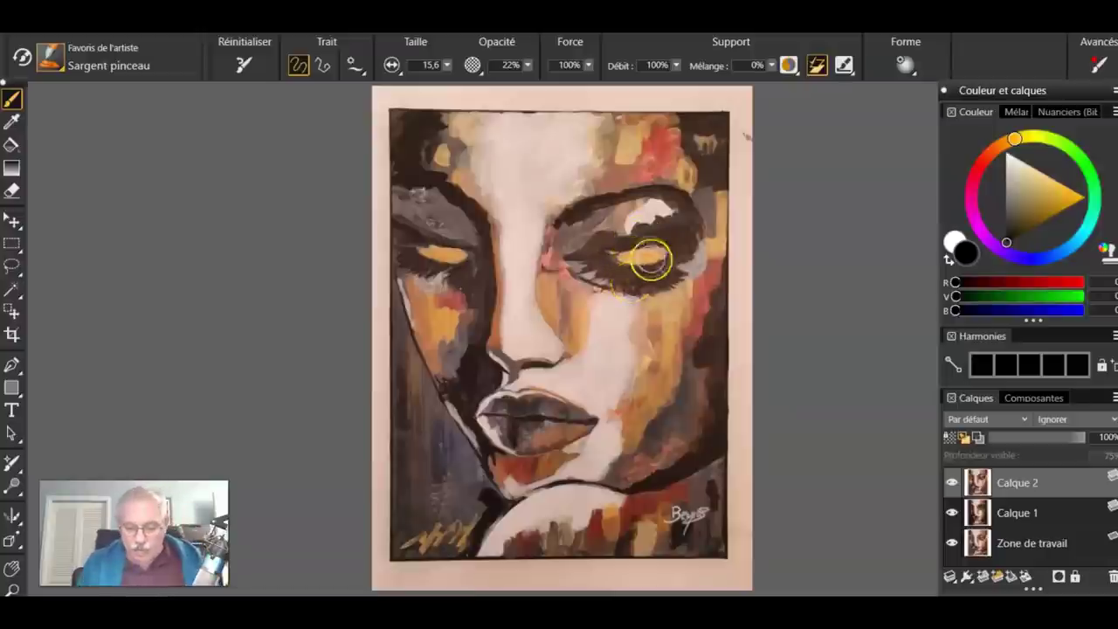
{"action": "left_click", "coordinate": [641, 254]}
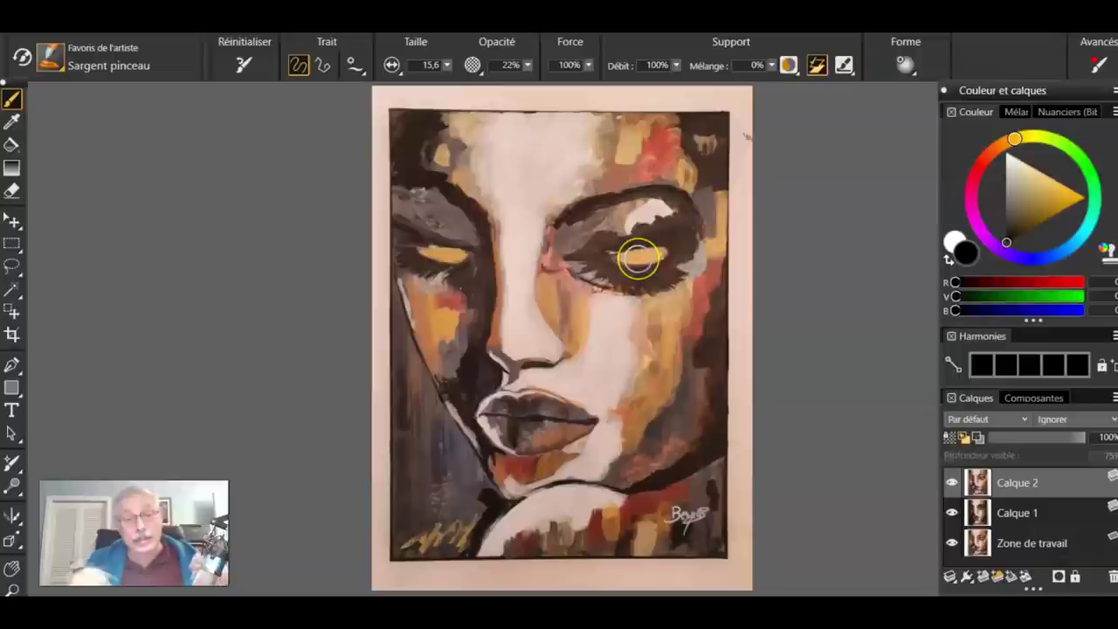
{"action": "left_click_drag", "start_coordinate": [636, 289], "coordinate": [643, 294]}
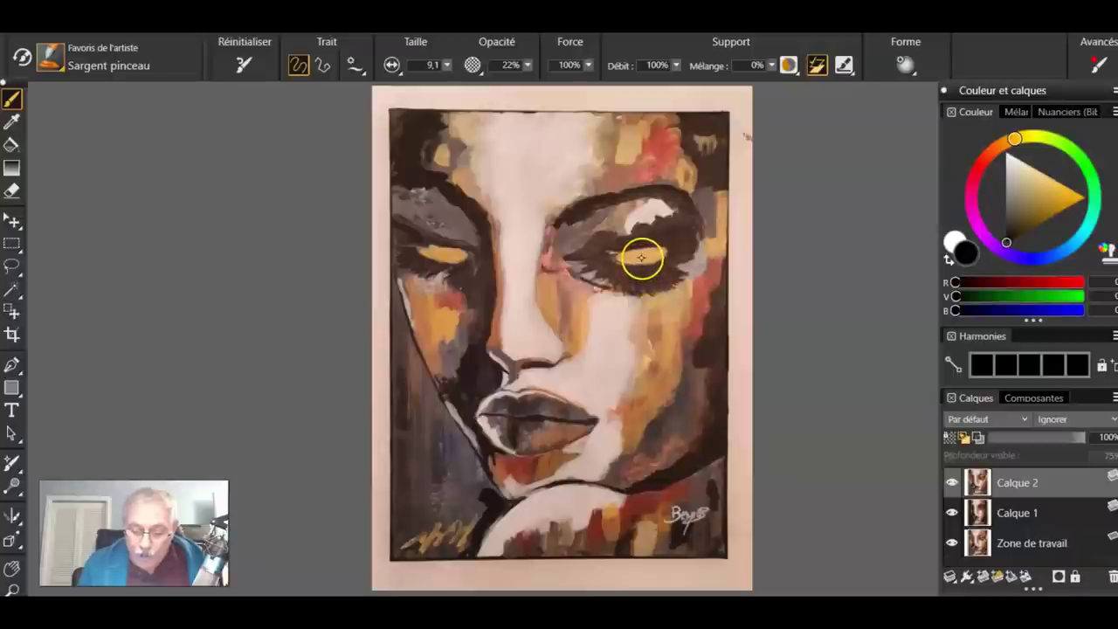
{"action": "left_click", "coordinate": [640, 257], "text": "alt"}
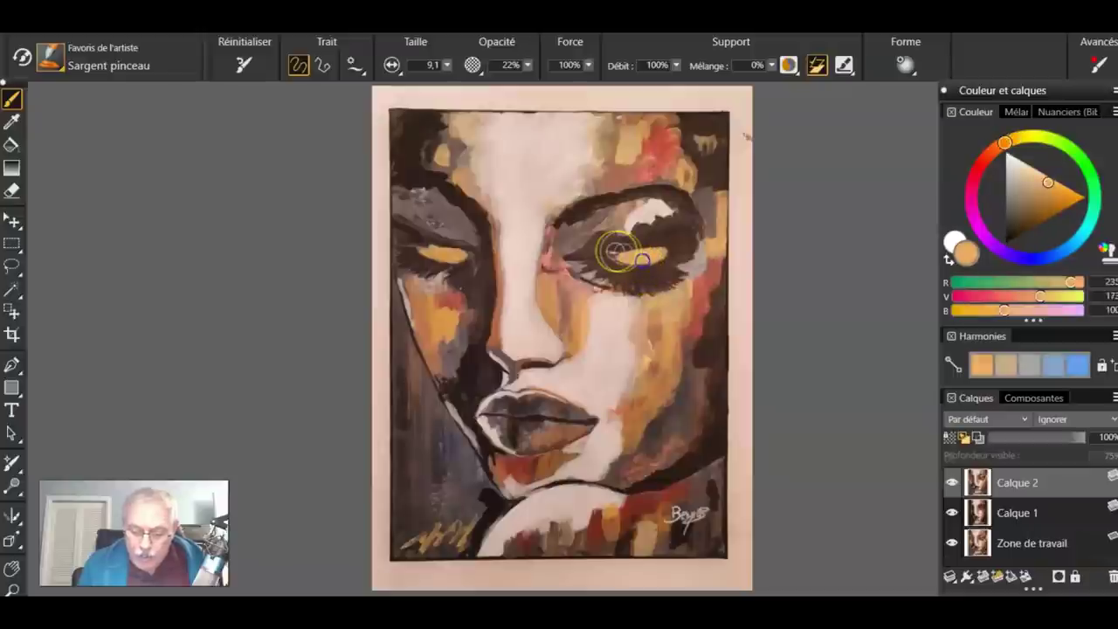
- Enlarge the brush to 20.3 and extend the golden orange over the portrait's right eyelid on Calque 2
{"action": "mouse_move", "coordinate": [639, 251]}
{"action": "left_mouse_down"}
{"action": "mouse_move", "coordinate": [653, 251]}
{"action": "mouse_move", "coordinate": [624, 250]}
{"action": "mouse_move", "coordinate": [655, 260]}
{"action": "left_mouse_up"}
{"action": "right_click", "coordinate": [641, 254]}
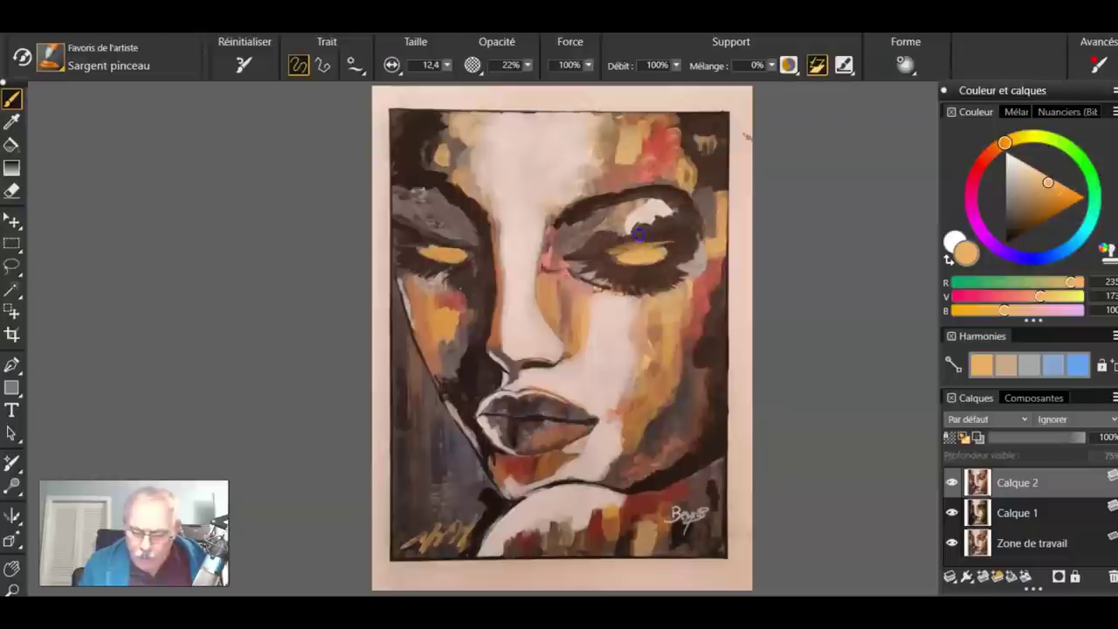
{"action": "mouse_move", "coordinate": [654, 236]}
{"action": "left_mouse_down"}
{"action": "mouse_move", "coordinate": [679, 243]}
{"action": "mouse_move", "coordinate": [655, 257]}
{"action": "mouse_move", "coordinate": [662, 262]}
{"action": "left_mouse_up"}
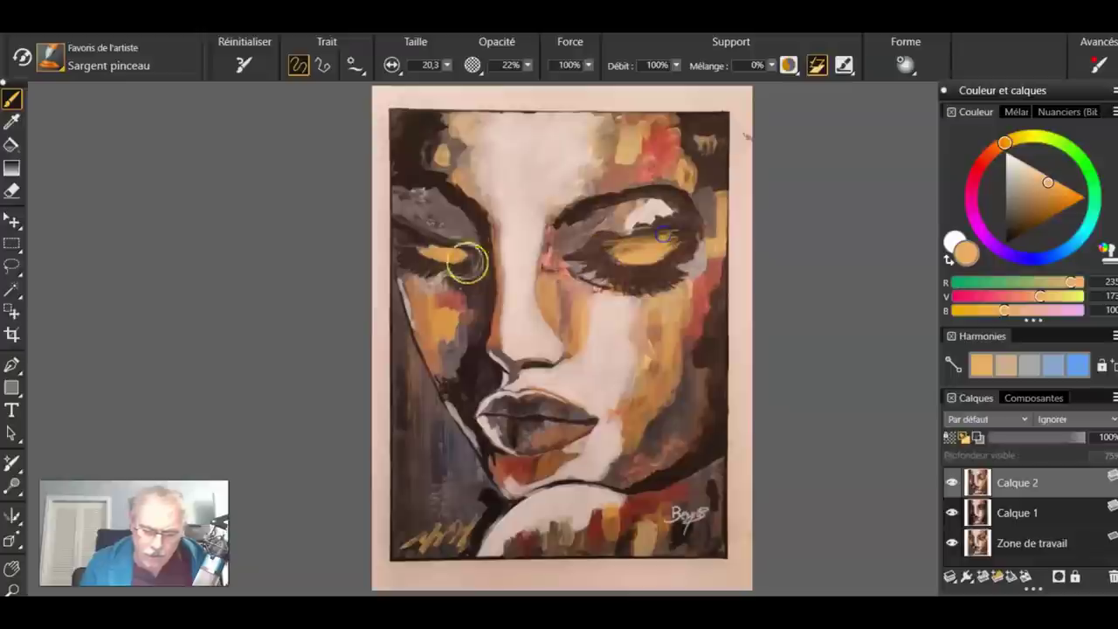
{"action": "left_click", "coordinate": [607, 259]}
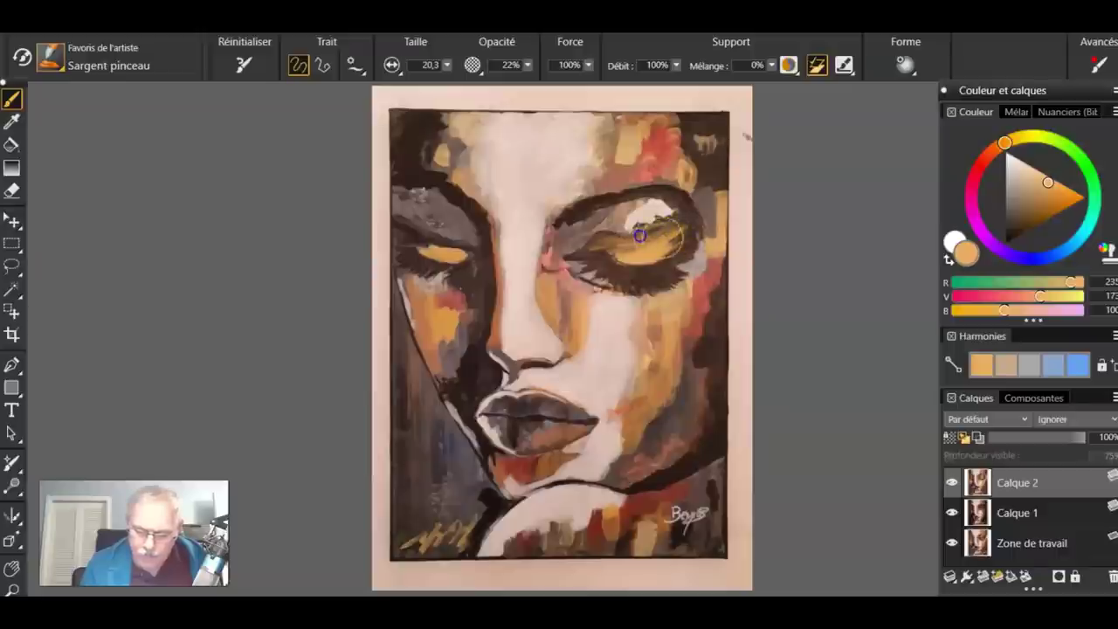
{"action": "left_click", "coordinate": [657, 250]}
{"action": "left_click", "coordinate": [460, 251]}
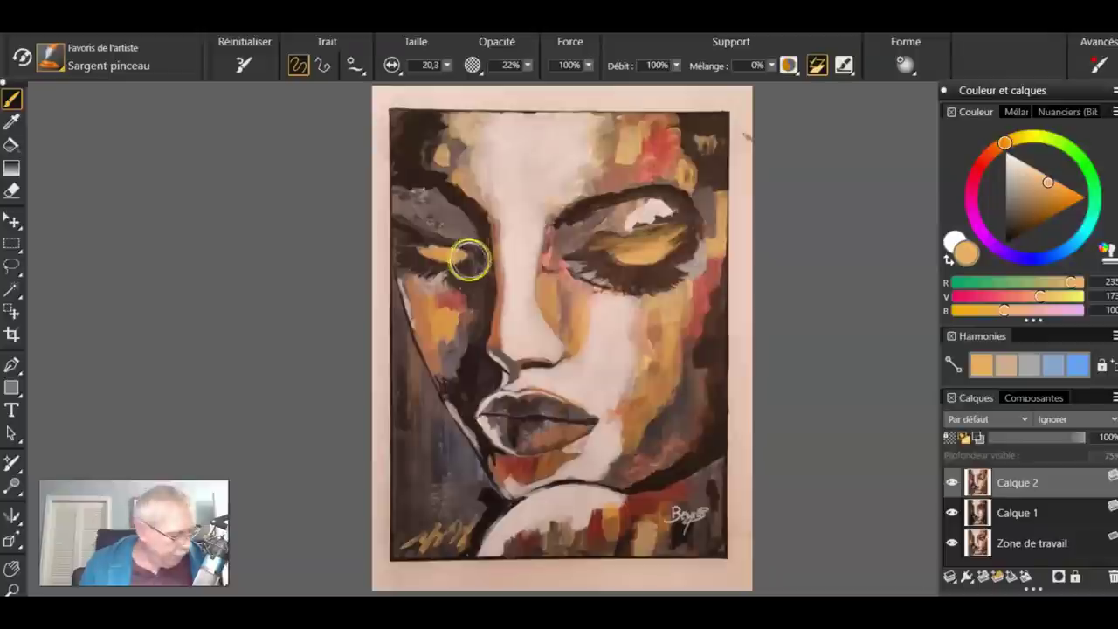
- Sample a brown from the inner side of the right eye and paint it over the portrait's left eyelid
{"action": "left_click", "coordinate": [594, 262]}
{"action": "left_click", "coordinate": [595, 260], "text": "alt"}
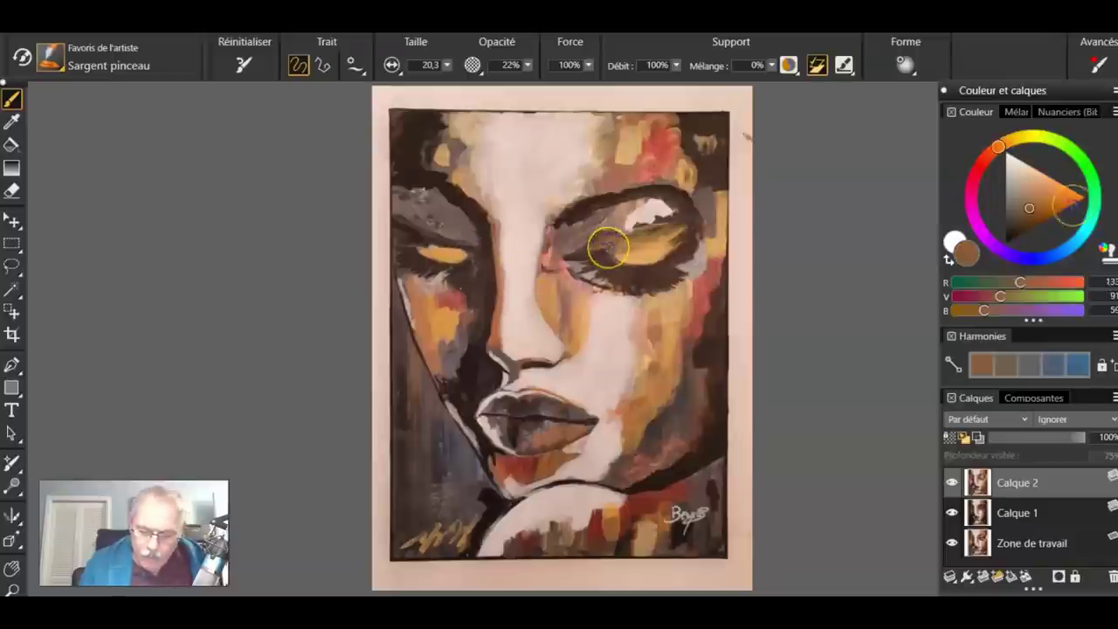
{"action": "left_click", "coordinate": [544, 235]}
{"action": "left_click", "coordinate": [436, 248]}
{"action": "left_click", "coordinate": [447, 251]}
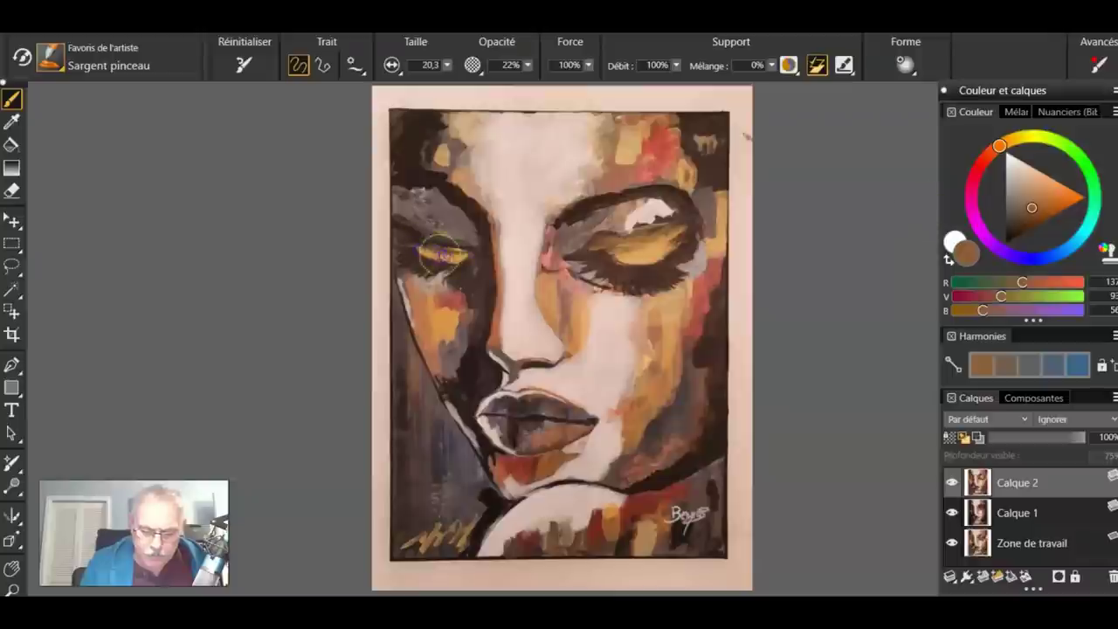
{"action": "left_click_drag", "start_coordinate": [426, 251], "coordinate": [457, 254]}
{"action": "left_click", "coordinate": [421, 248]}
{"action": "left_click", "coordinate": [450, 260]}
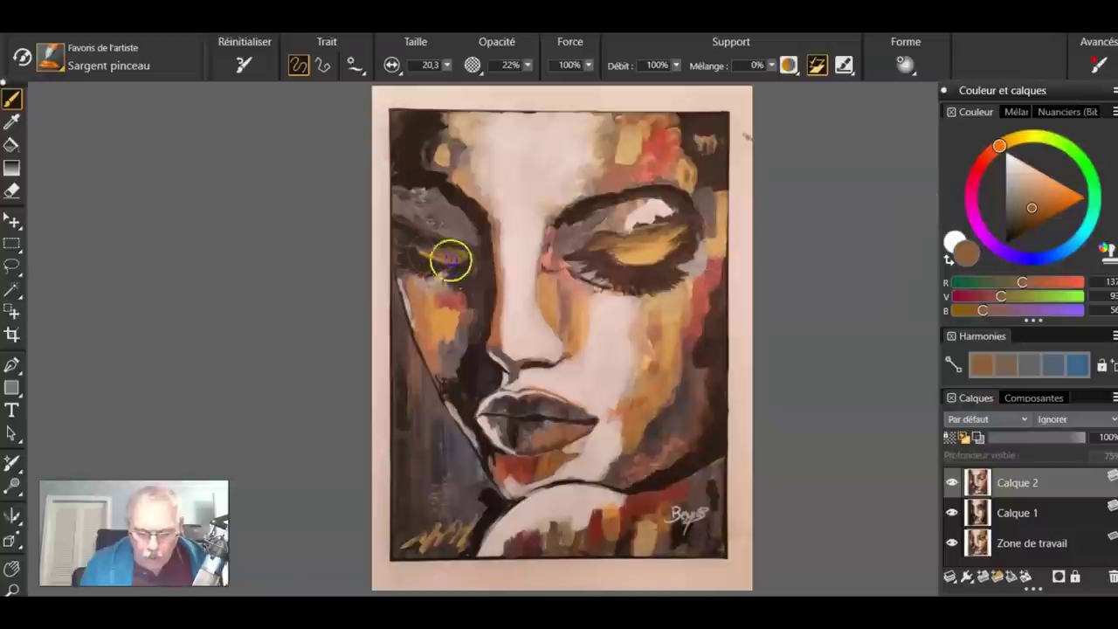
{"action": "left_click", "coordinate": [424, 250]}
{"action": "left_click", "coordinate": [481, 257]}
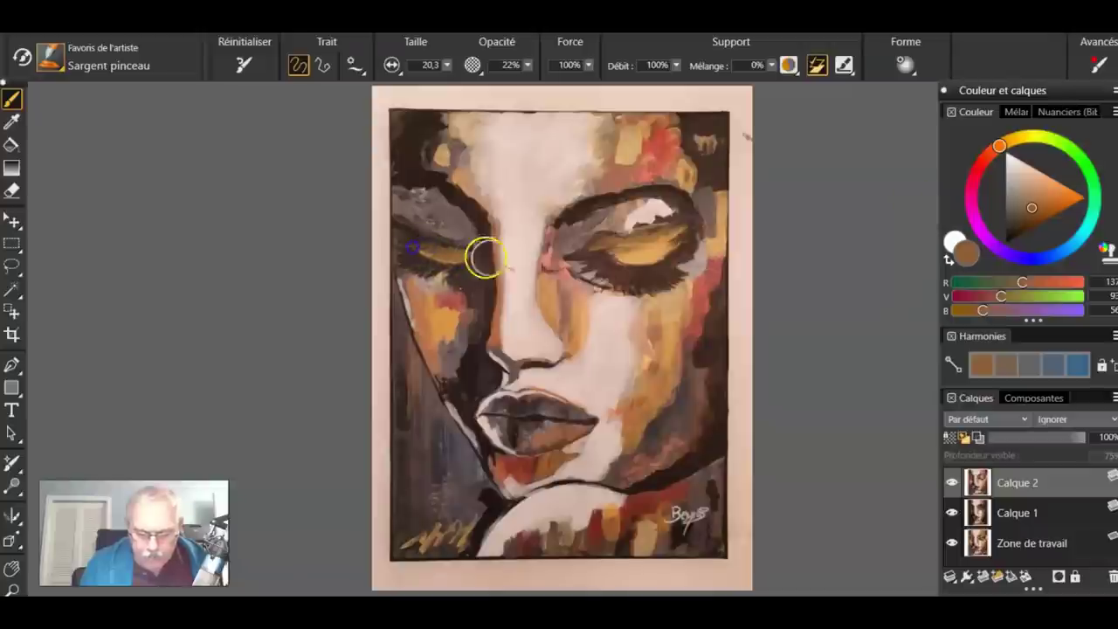
- Blend the sampled brown along the inner end and lower edge of the portrait's left eyelid
{"action": "left_click", "coordinate": [441, 241]}
{"action": "left_click", "coordinate": [478, 252]}
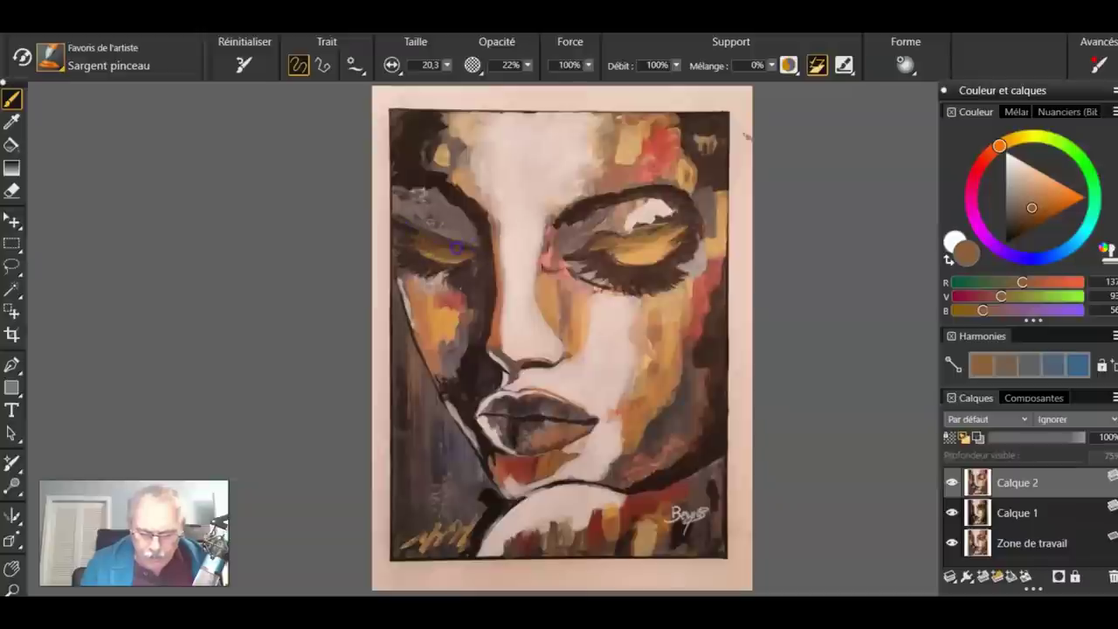
{"action": "left_click", "coordinate": [454, 244]}
{"action": "left_click", "coordinate": [443, 267]}
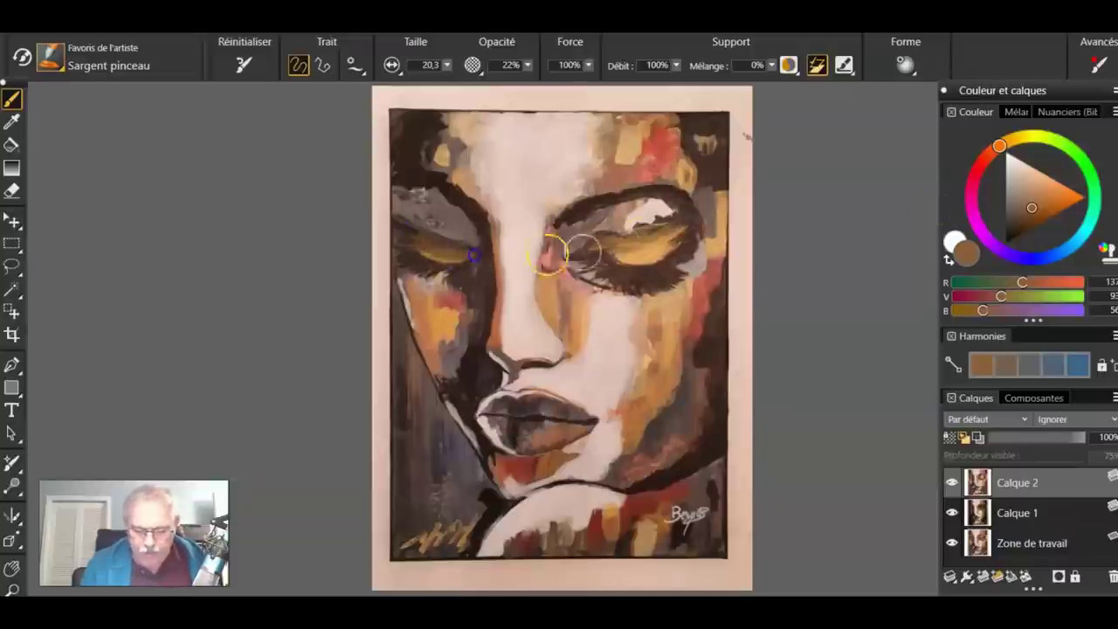
- Sample the light orange and then a brown from the portrait's right eye, and glaze them across its eyelid
{"action": "left_click", "coordinate": [648, 243]}
{"action": "left_click", "coordinate": [644, 251]}
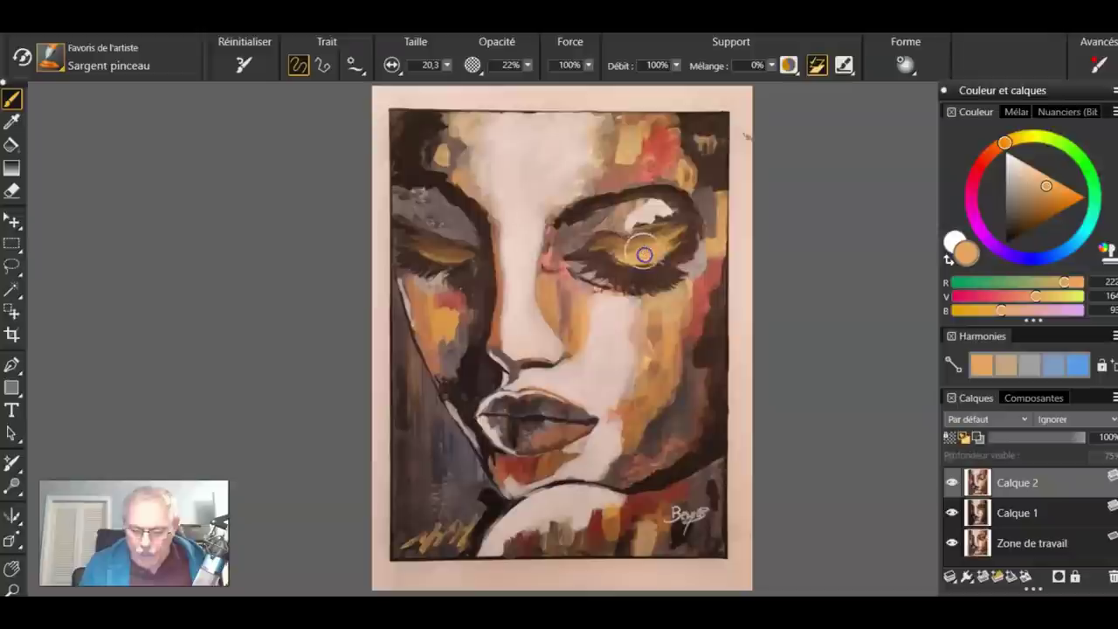
{"action": "left_click", "coordinate": [633, 247]}
{"action": "left_click", "coordinate": [609, 247], "text": "alt"}
{"action": "left_click", "coordinate": [617, 246]}
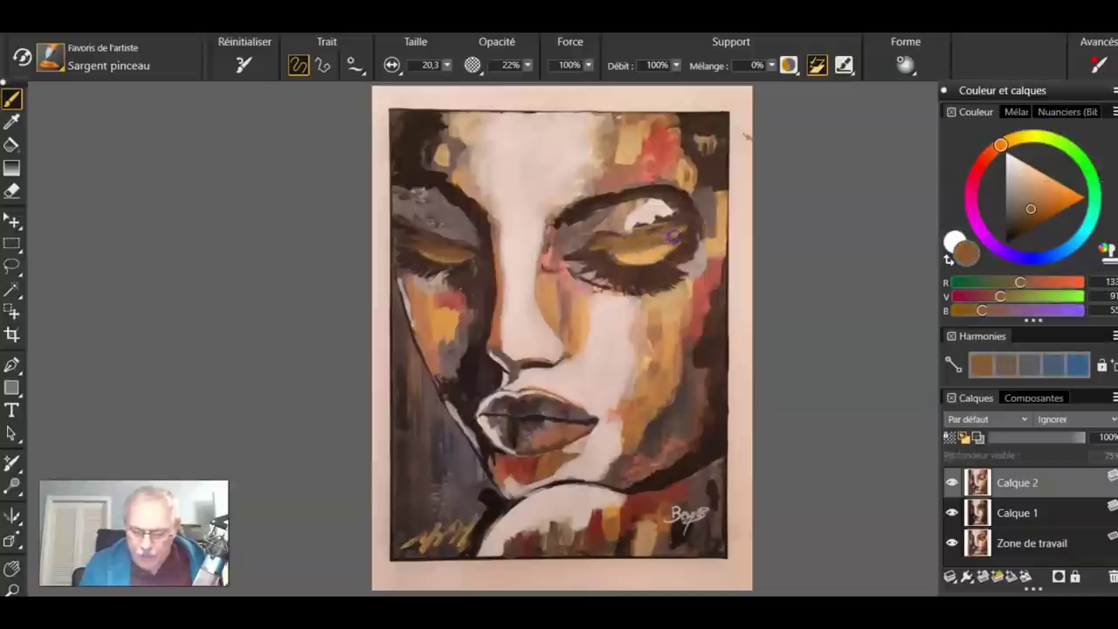
{"action": "left_click_drag", "start_coordinate": [649, 251], "coordinate": [675, 236]}
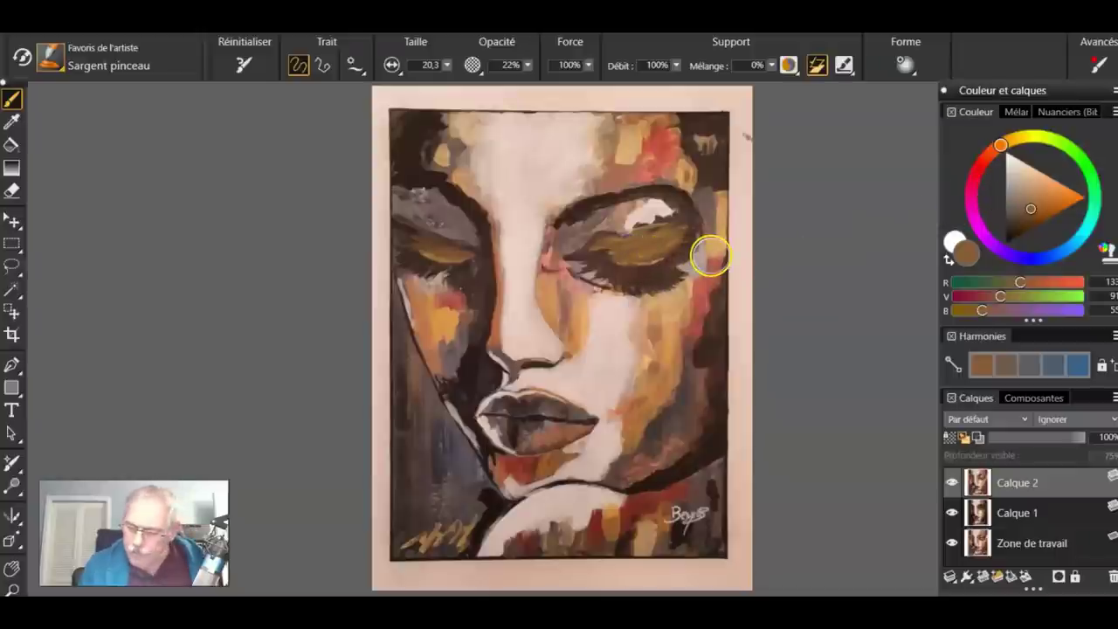
- Sample tans from the face's outer edge and the cheek, and paint them onto the portrait's right eyelid
{"action": "left_click", "coordinate": [718, 236], "text": "alt"}
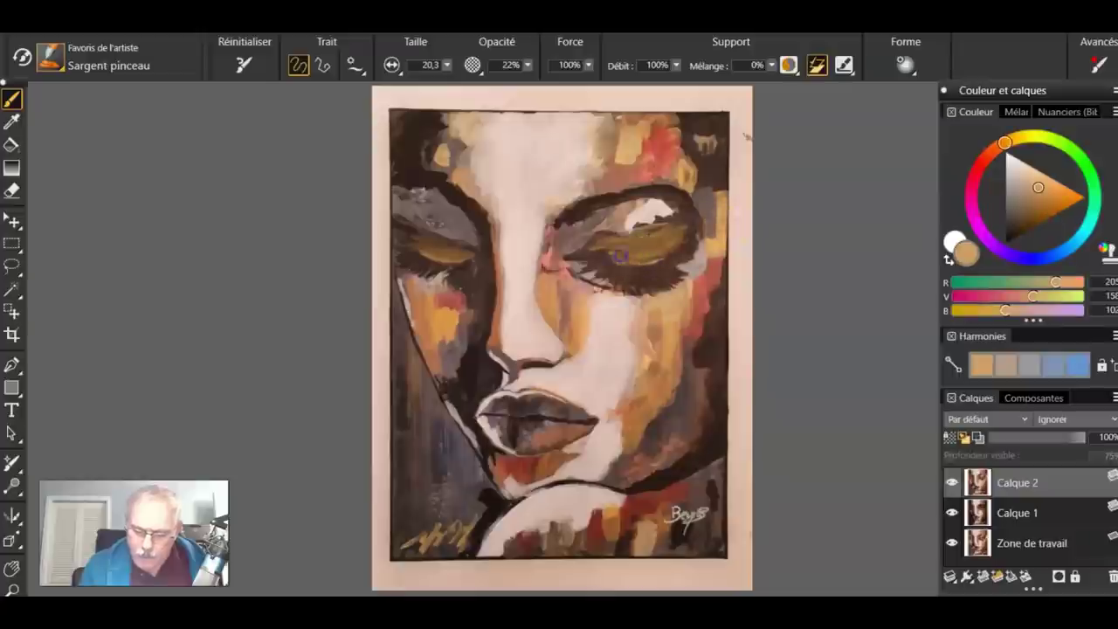
{"action": "mouse_move", "coordinate": [611, 251]}
{"action": "left_mouse_down"}
{"action": "mouse_move", "coordinate": [619, 260]}
{"action": "mouse_move", "coordinate": [673, 245]}
{"action": "mouse_move", "coordinate": [643, 253]}
{"action": "left_mouse_up"}
{"action": "left_click", "coordinate": [717, 247], "text": "alt"}
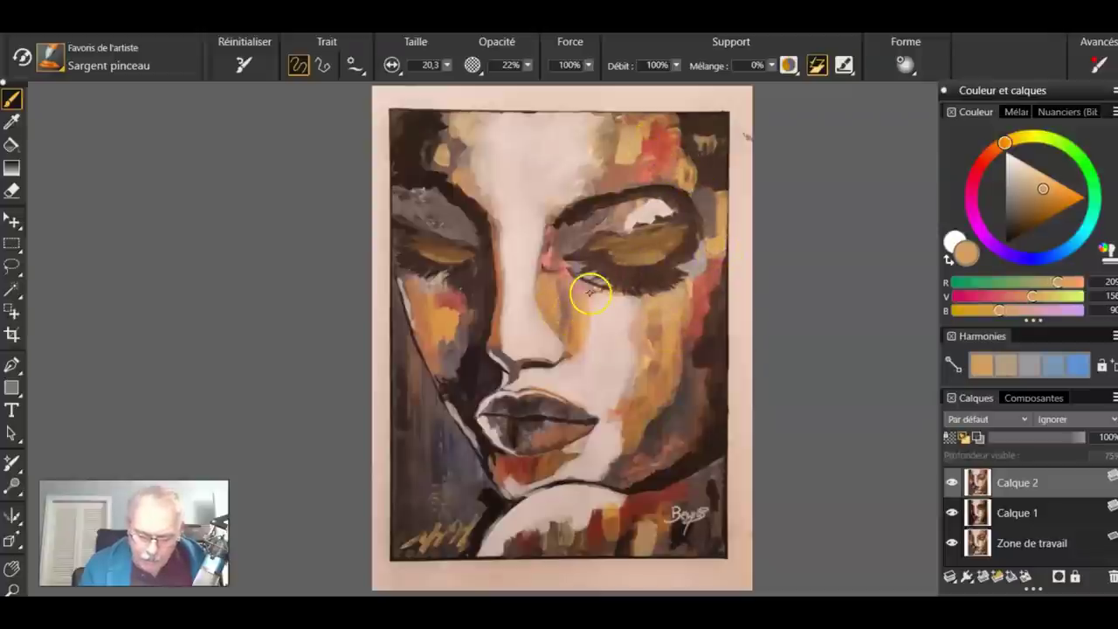
{"action": "left_click", "coordinate": [668, 347], "text": "alt"}
{"action": "left_click", "coordinate": [669, 348], "text": "alt"}
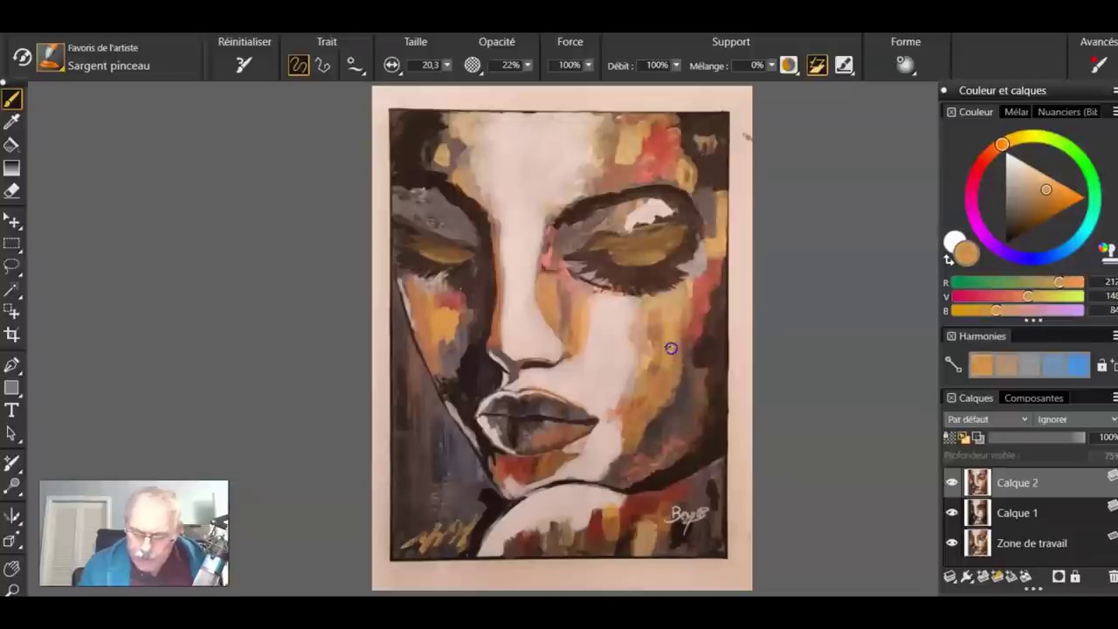
{"action": "mouse_move", "coordinate": [623, 252]}
{"action": "left_mouse_down"}
{"action": "mouse_move", "coordinate": [685, 236]}
{"action": "mouse_move", "coordinate": [665, 237]}
{"action": "left_mouse_up"}
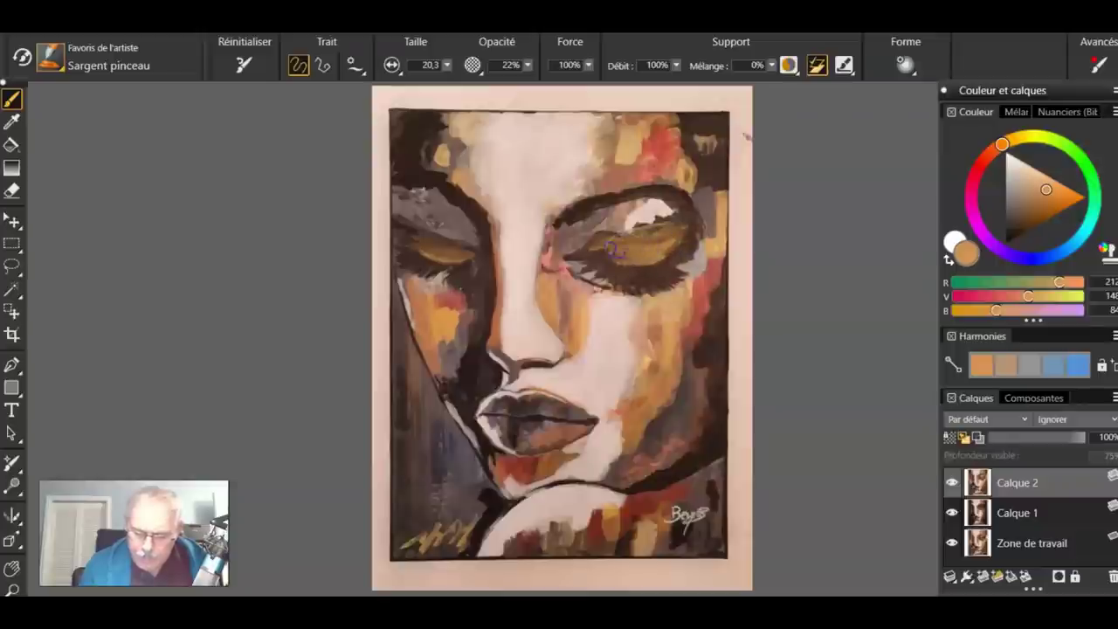
- Hide Calque 1 and toggle Calque 2 to compare the repainted eyes with the original image
{"action": "left_click", "coordinate": [952, 482]}
{"action": "left_click", "coordinate": [952, 513]}
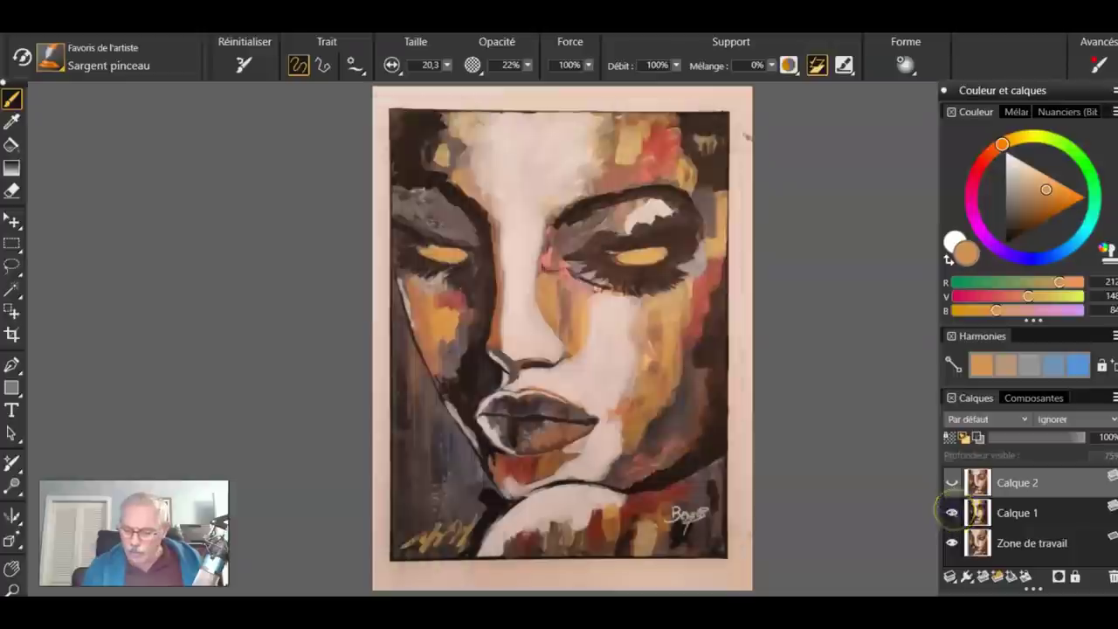
{"action": "left_click", "coordinate": [952, 482]}
{"action": "left_click", "coordinate": [953, 483]}
{"action": "left_click", "coordinate": [953, 483]}
{"action": "left_click", "coordinate": [952, 483]}
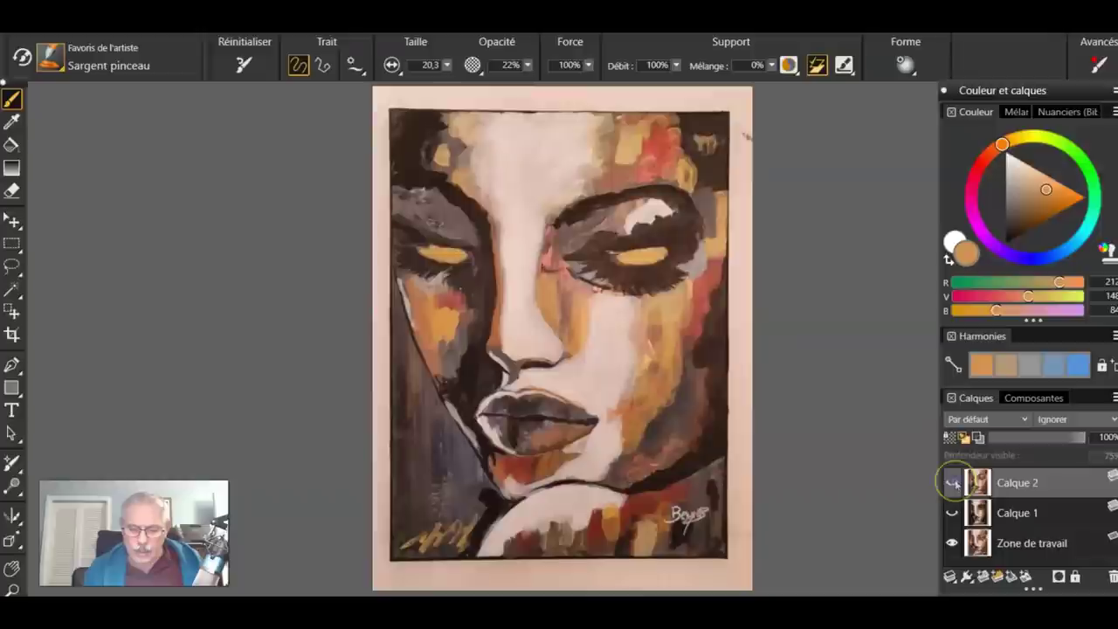
{"action": "left_click", "coordinate": [952, 483]}
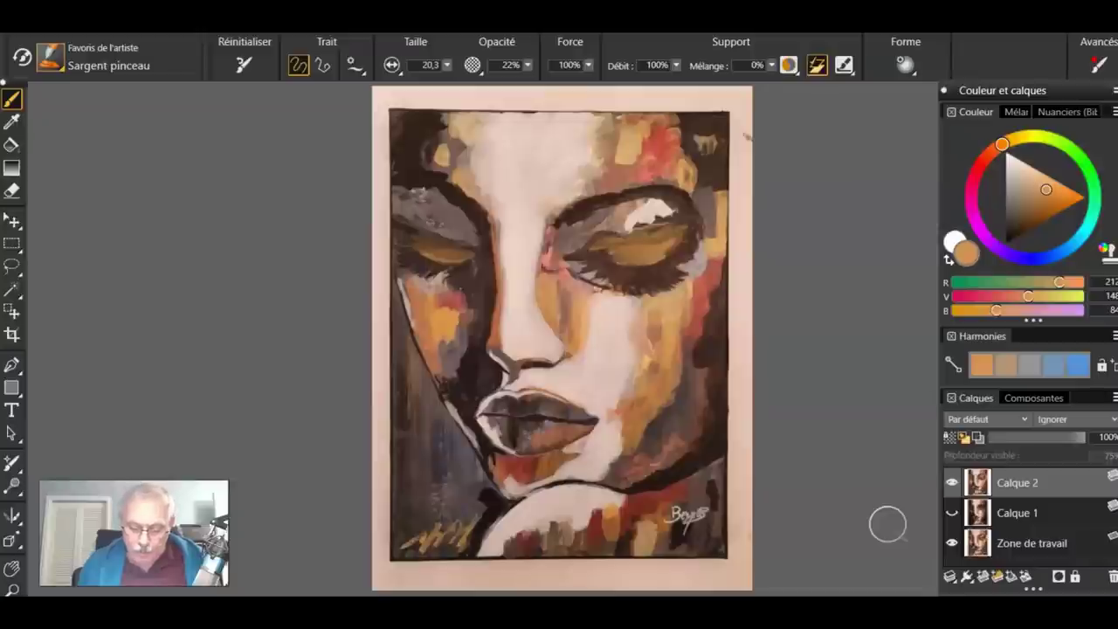
- Reduce the brush to 8.0, sample pale tones above the right eye and on the cheek, and highlight that eyelid
{"action": "mouse_move", "coordinate": [650, 225]}
{"action": "left_mouse_down"}
{"action": "mouse_move", "coordinate": [637, 260]}
{"action": "mouse_move", "coordinate": [653, 268]}
{"action": "mouse_move", "coordinate": [629, 259]}
{"action": "mouse_move", "coordinate": [656, 256]}
{"action": "mouse_move", "coordinate": [630, 261]}
{"action": "mouse_move", "coordinate": [666, 259]}
{"action": "mouse_move", "coordinate": [627, 263]}
{"action": "mouse_move", "coordinate": [670, 248]}
{"action": "mouse_move", "coordinate": [625, 263]}
{"action": "mouse_move", "coordinate": [671, 249]}
{"action": "left_mouse_up"}
{"action": "left_click", "coordinate": [652, 212], "text": "alt"}
{"action": "left_click", "coordinate": [657, 212]}
{"action": "left_click_drag", "start_coordinate": [655, 208], "coordinate": [667, 206]}
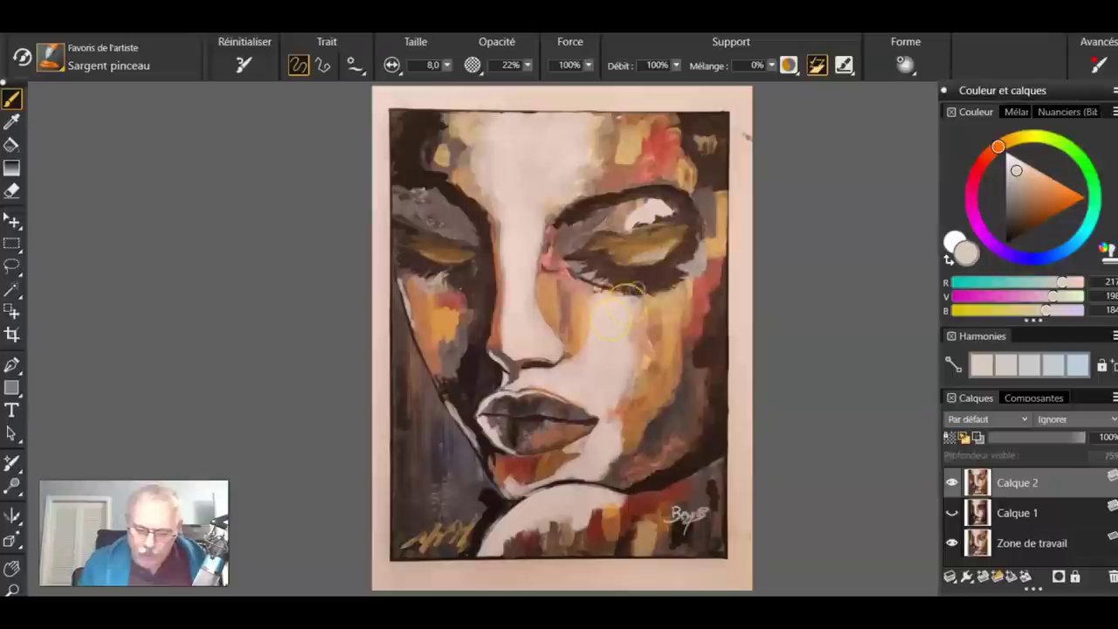
{"action": "left_click", "coordinate": [626, 350], "text": "alt"}
{"action": "left_click_drag", "start_coordinate": [666, 252], "coordinate": [644, 259]}
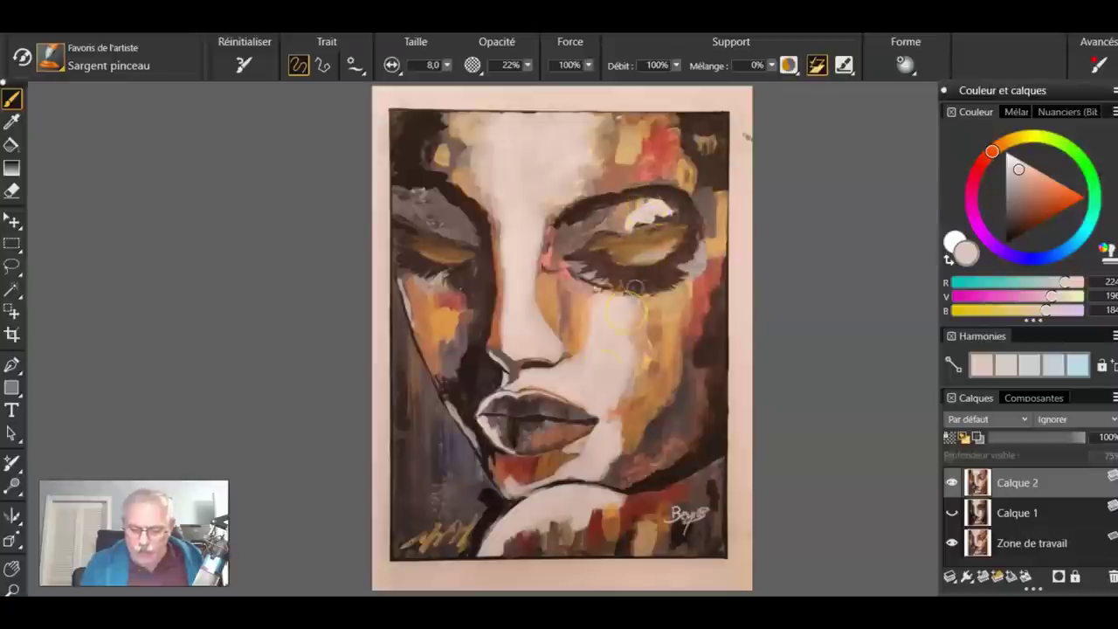
- Toggle Calque 2 off and on to compare the highlighted eyes with the original portrait
{"action": "left_click", "coordinate": [951, 482]}
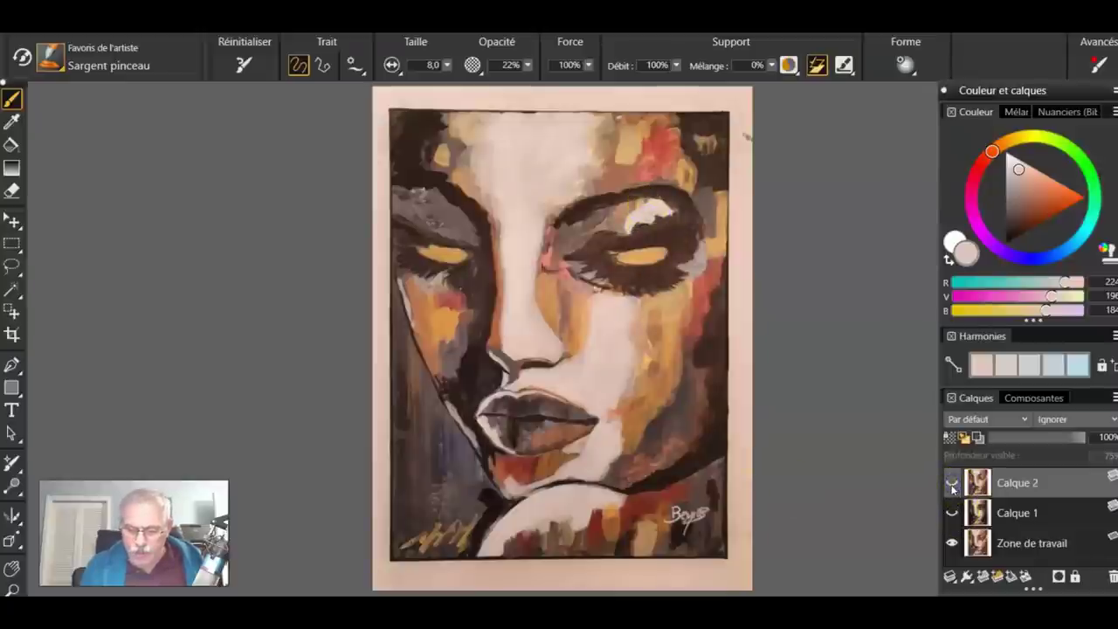
{"action": "left_click", "coordinate": [952, 486]}
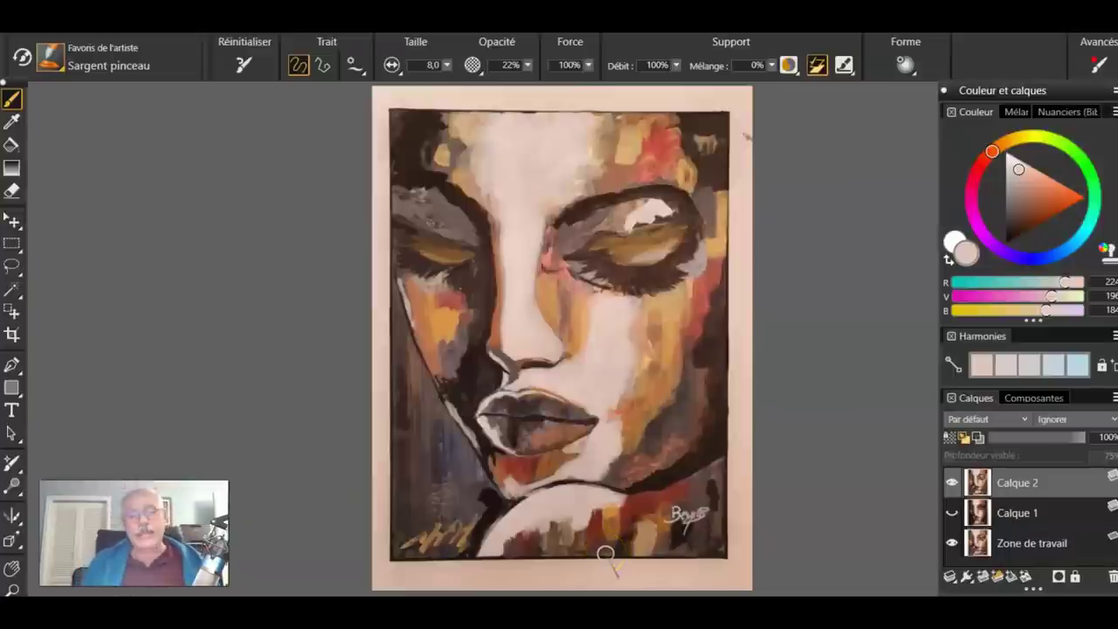
{"action": "left_click", "coordinate": [951, 482]}
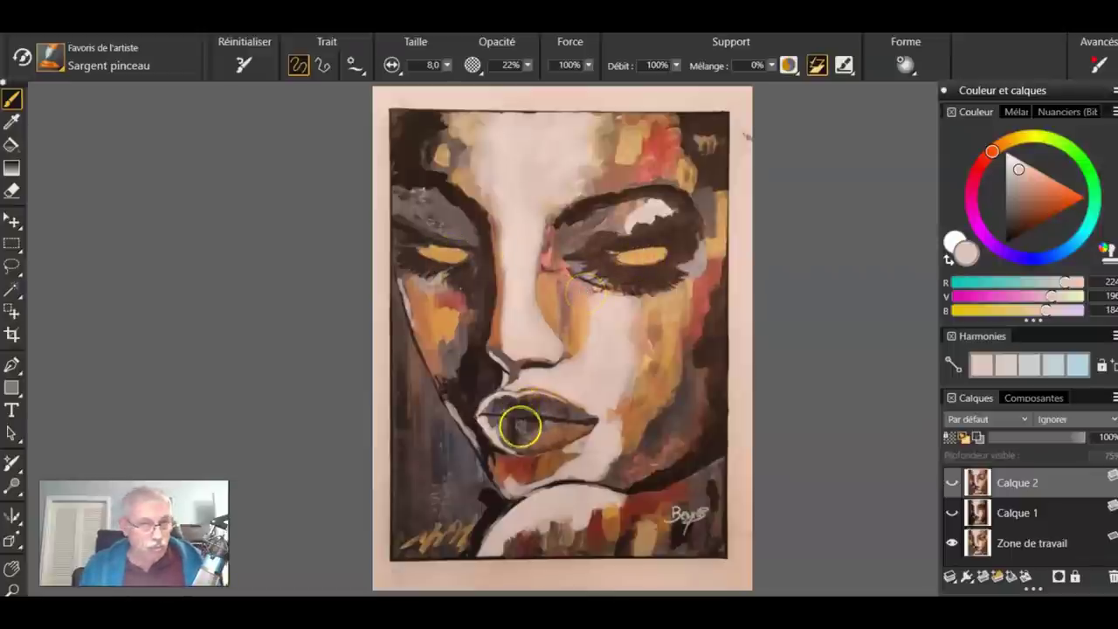
{"action": "left_click", "coordinate": [952, 482]}
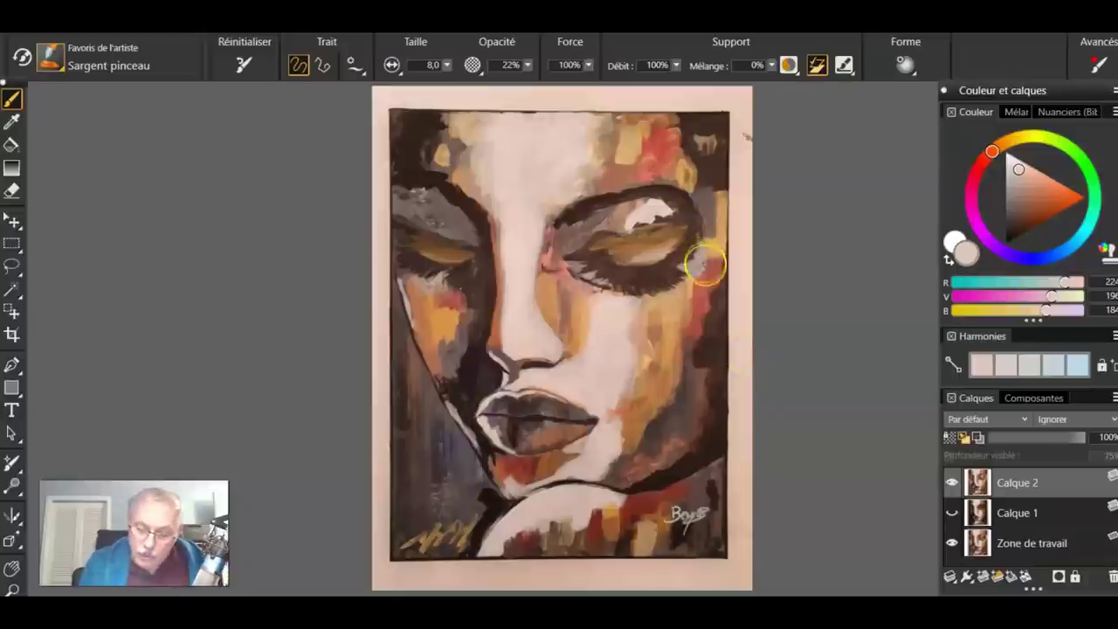
- Sample a muted red from the outer edge of the right cheek and try it on the lower lip
{"action": "left_click", "coordinate": [706, 278], "text": "alt"}
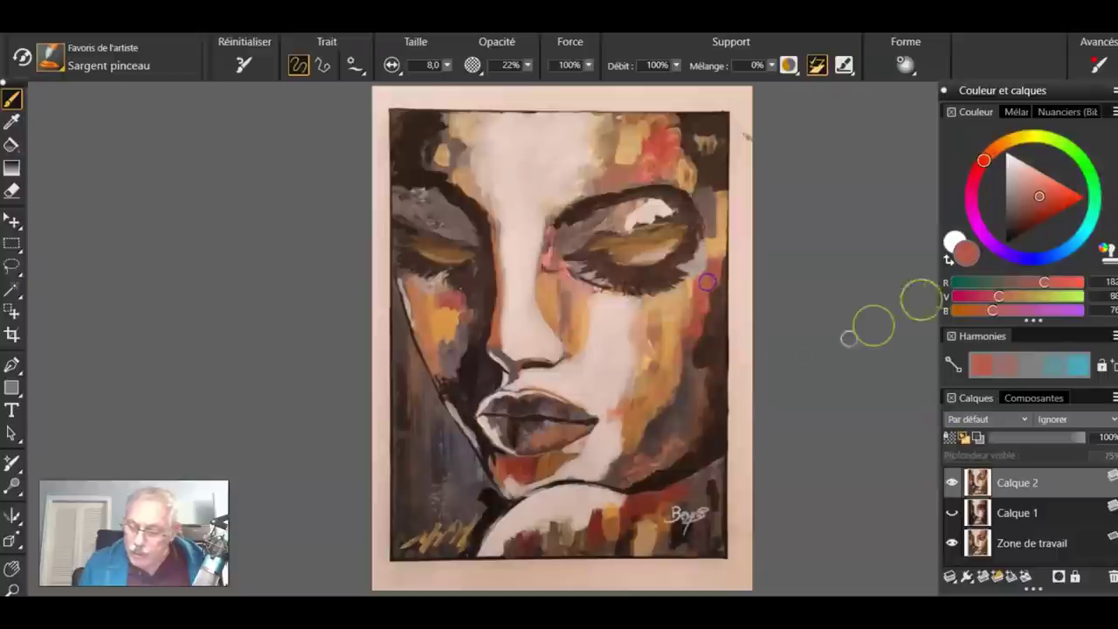
{"action": "left_click", "coordinate": [709, 281], "text": "alt"}
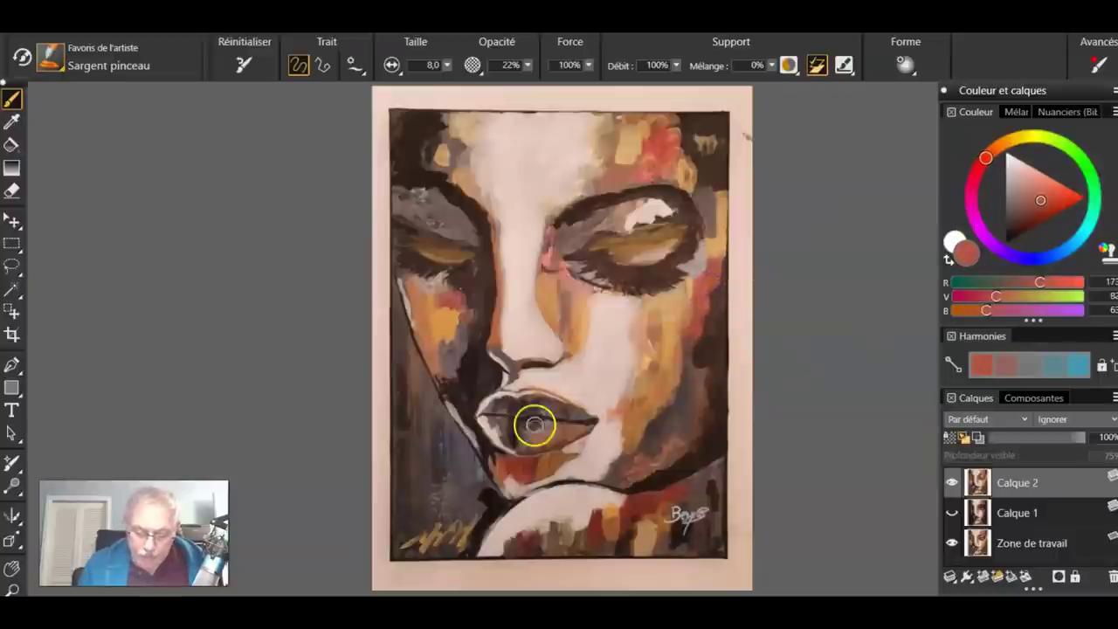
{"action": "mouse_move", "coordinate": [555, 442]}
{"action": "left_mouse_down"}
{"action": "mouse_move", "coordinate": [527, 445]}
{"action": "mouse_move", "coordinate": [594, 421]}
{"action": "left_mouse_up"}
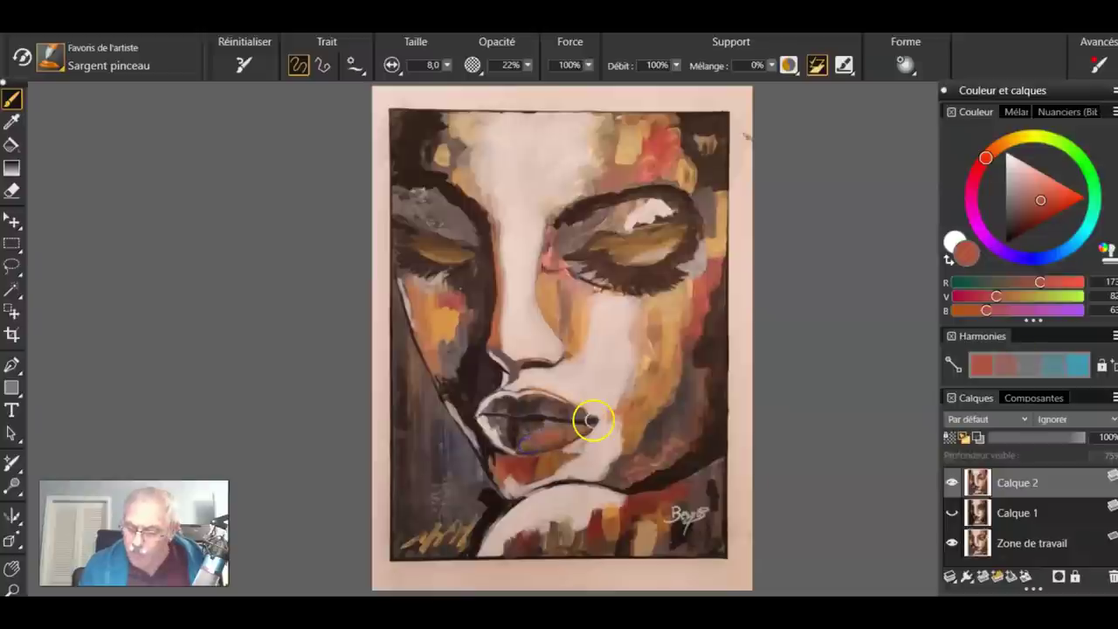
- Try the Pinceau plat sec brush from Acryliques et gouache on the lips
{"action": "left_click", "coordinate": [49, 55]}
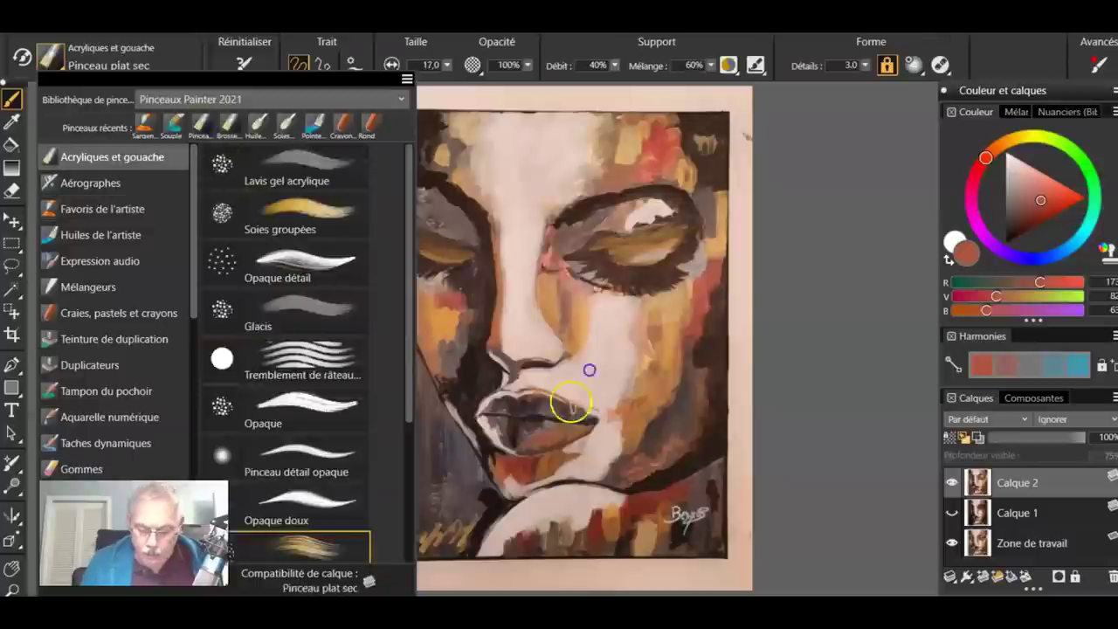
{"action": "left_click", "coordinate": [568, 399]}
{"action": "left_click_drag", "start_coordinate": [556, 433], "coordinate": [546, 436]}
- Select the Soies groupées brush, set its size to 9.8, and choose a saturated red (R 178, V 32, B 4)
{"action": "left_click", "coordinate": [77, 68]}
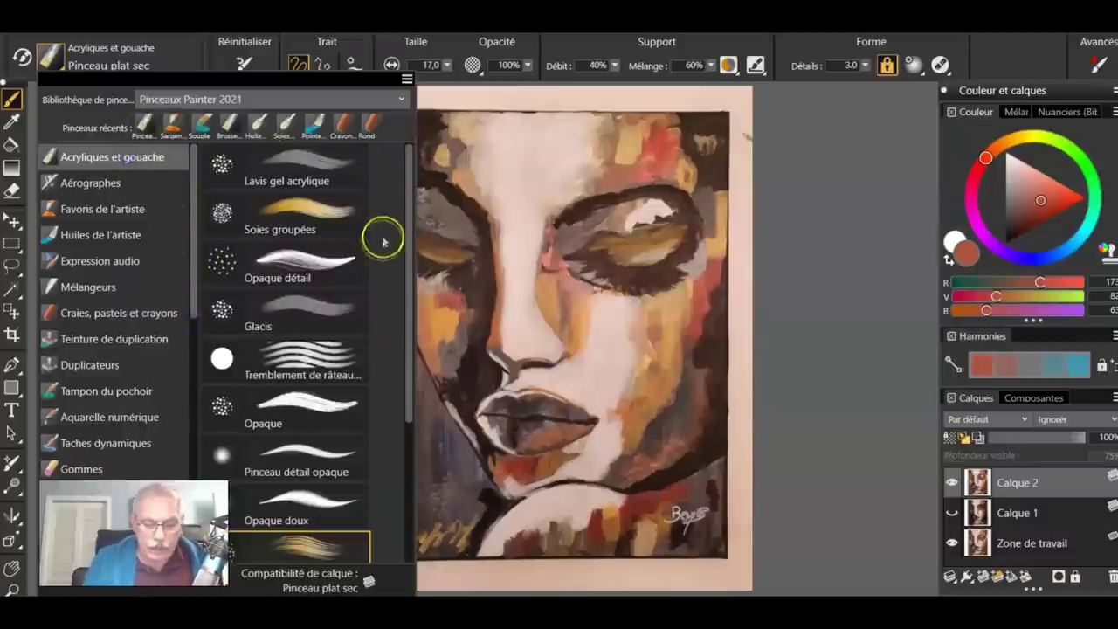
{"action": "left_click", "coordinate": [301, 214]}
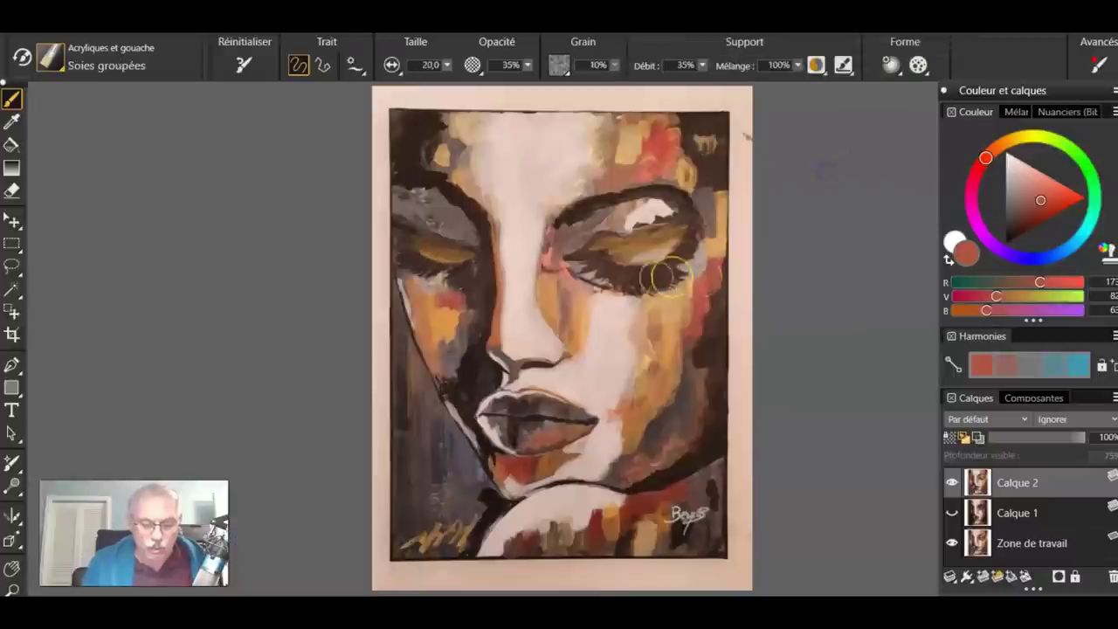
{"action": "mouse_move", "coordinate": [591, 407]}
{"action": "left_mouse_down"}
{"action": "mouse_move", "coordinate": [539, 431]}
{"action": "mouse_move", "coordinate": [541, 441]}
{"action": "left_mouse_up"}
{"action": "left_click", "coordinate": [1057, 212]}
{"action": "left_click", "coordinate": [1060, 210]}
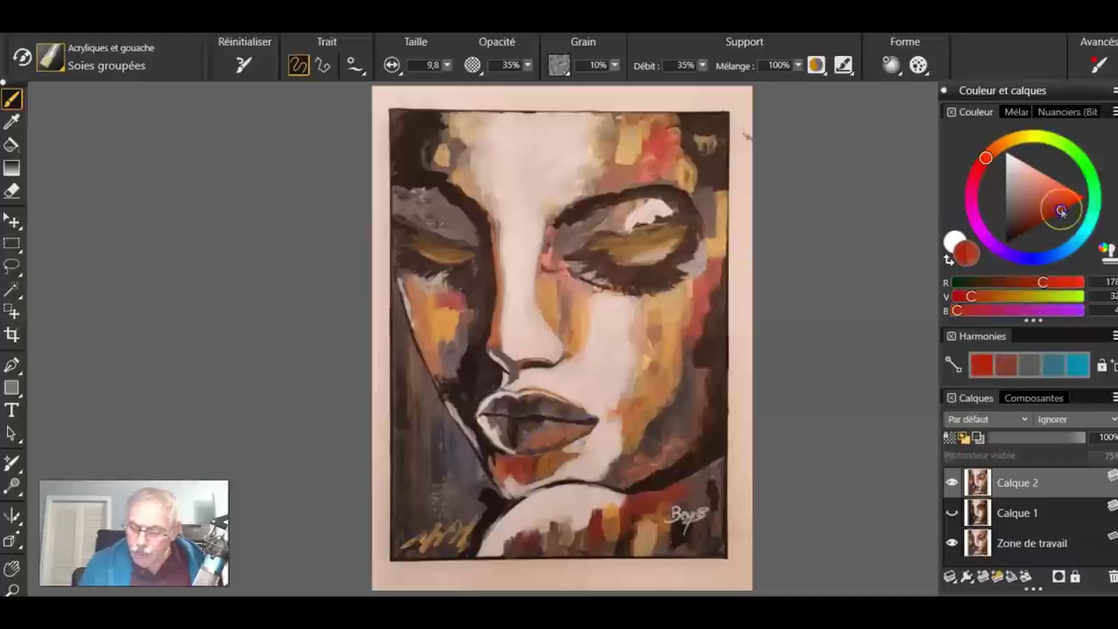
- Paint the lower lip on Calque 2 with the saturated red
{"action": "left_click", "coordinate": [669, 344]}
{"action": "mouse_move", "coordinate": [559, 424]}
{"action": "left_mouse_down"}
{"action": "mouse_move", "coordinate": [555, 454]}
{"action": "mouse_move", "coordinate": [547, 434]}
{"action": "mouse_move", "coordinate": [529, 432]}
{"action": "mouse_move", "coordinate": [557, 435]}
{"action": "mouse_move", "coordinate": [399, 541]}
{"action": "mouse_move", "coordinate": [506, 429]}
{"action": "left_mouse_up"}
{"action": "left_click_drag", "start_coordinate": [479, 489], "coordinate": [424, 534]}
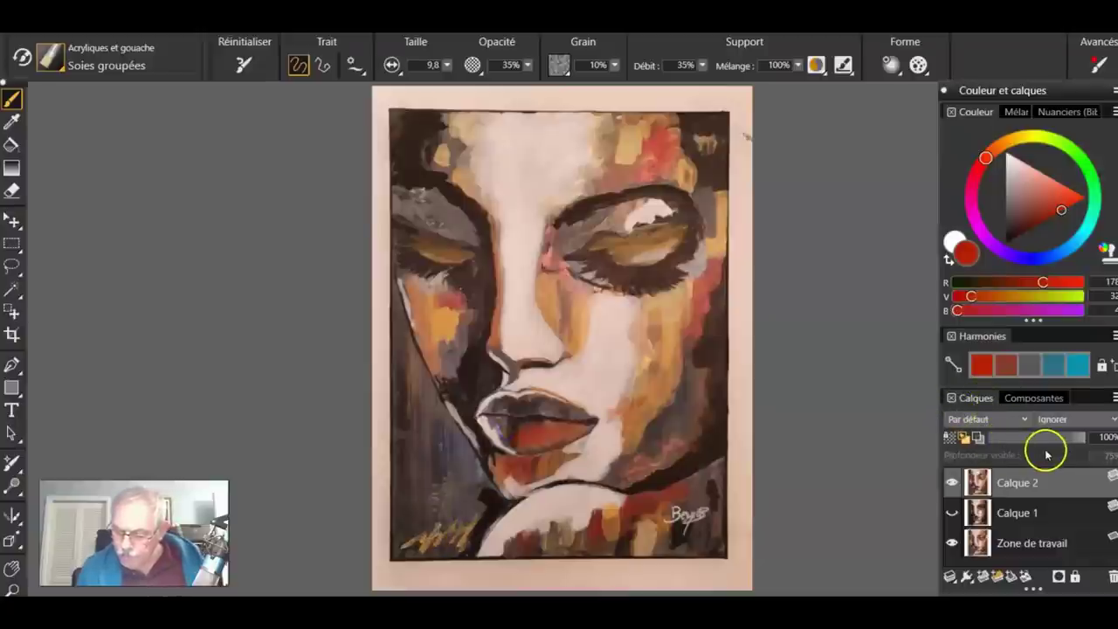
{"action": "left_click", "coordinate": [654, 387]}
{"action": "left_click", "coordinate": [525, 437]}
{"action": "left_click", "coordinate": [513, 430]}
- Cover the upper lip with the same saturated red
{"action": "left_click_drag", "start_coordinate": [534, 406], "coordinate": [566, 409]}
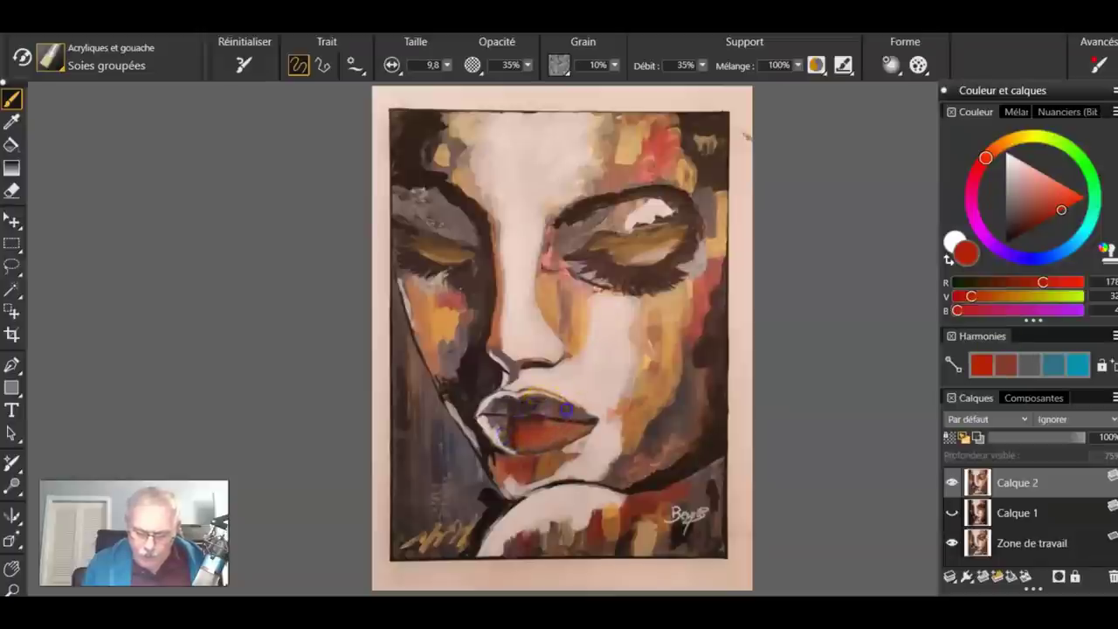
{"action": "left_click", "coordinate": [1011, 333]}
{"action": "mouse_move", "coordinate": [541, 406]}
{"action": "left_mouse_down"}
{"action": "mouse_move", "coordinate": [589, 417]}
{"action": "mouse_move", "coordinate": [517, 411]}
{"action": "left_mouse_up"}
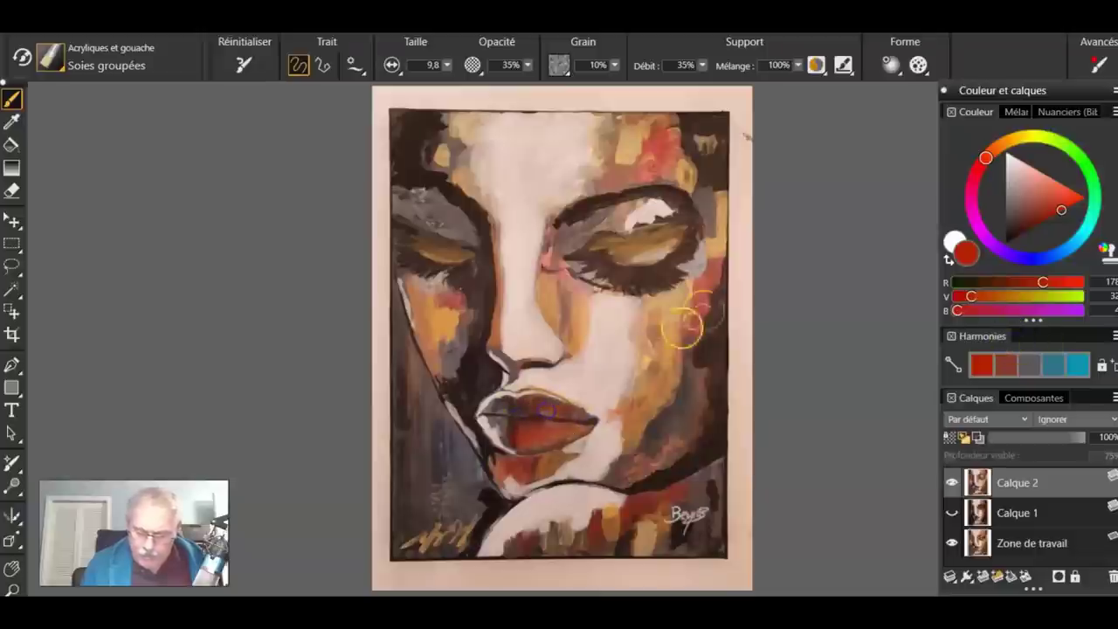
- Darken the red to R 137 and paint it over the grey, shadowed end of the lips
{"action": "left_click", "coordinate": [1034, 227]}
{"action": "left_click", "coordinate": [1049, 217]}
{"action": "left_click_drag", "start_coordinate": [486, 416], "coordinate": [505, 433]}
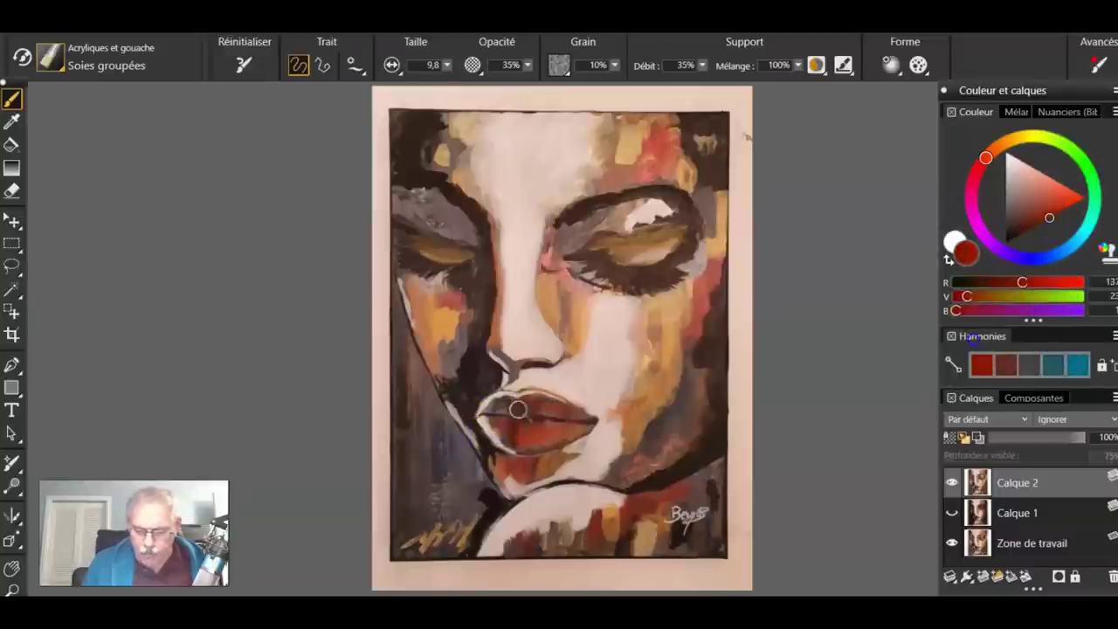
- Shift to a dark crimson (R 89), shade the shadowed end of the lips, and undo the last stroke
{"action": "left_click", "coordinate": [1045, 220]}
{"action": "left_click", "coordinate": [1034, 227]}
{"action": "left_click_drag", "start_coordinate": [1007, 162], "coordinate": [1001, 170]}
{"action": "left_click_drag", "start_coordinate": [516, 419], "coordinate": [505, 404]}
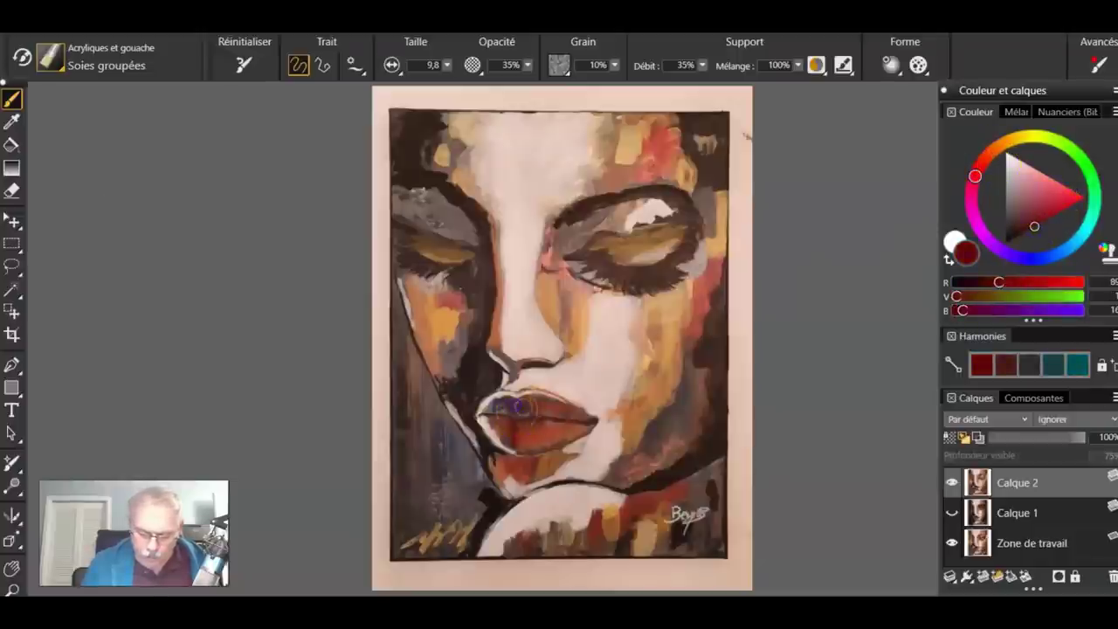
{"action": "key", "text": "ctrl+z"}
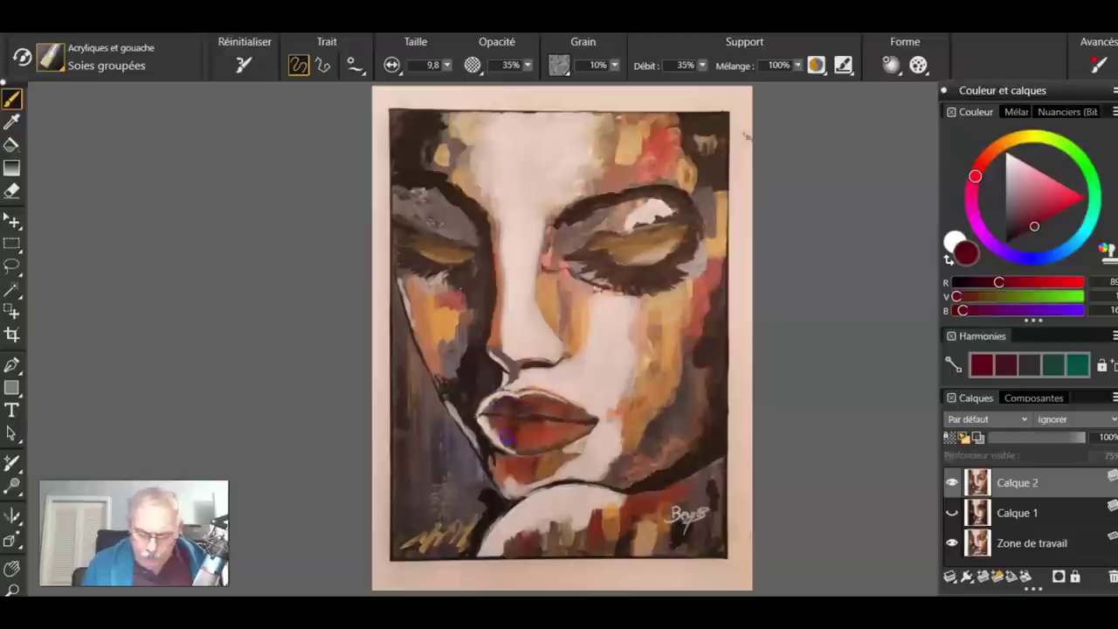
- Choose black and deepen the shadow along the line between the lips and on the upper lip
{"action": "left_click", "coordinate": [1006, 242]}
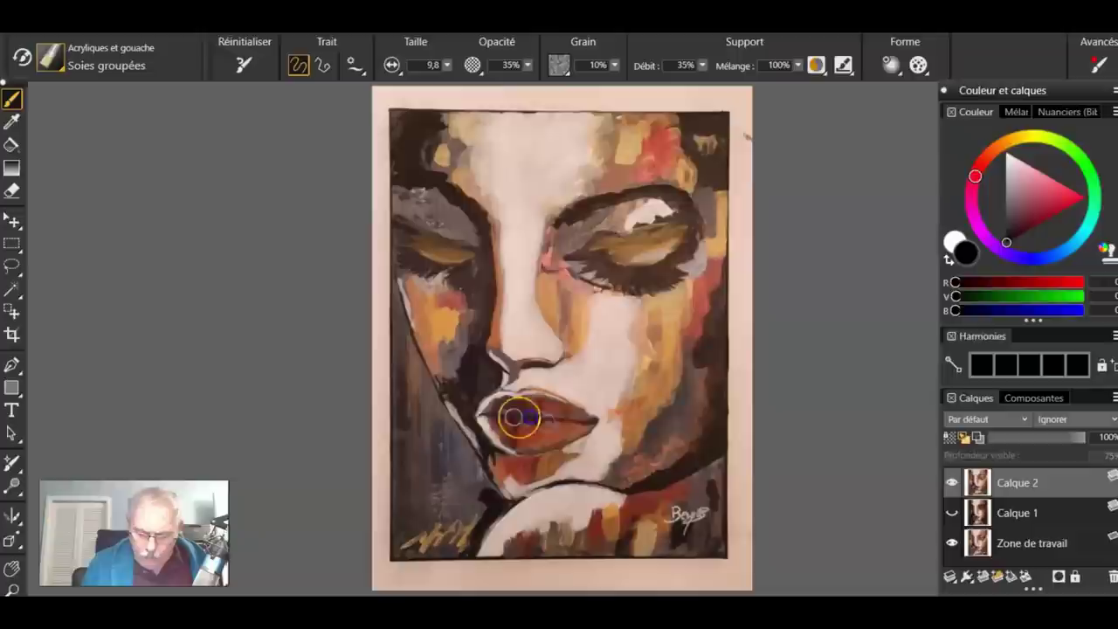
{"action": "mouse_move", "coordinate": [505, 416]}
{"action": "left_mouse_down"}
{"action": "mouse_move", "coordinate": [556, 419]}
{"action": "mouse_move", "coordinate": [514, 420]}
{"action": "mouse_move", "coordinate": [565, 440]}
{"action": "mouse_move", "coordinate": [536, 407]}
{"action": "left_mouse_up"}
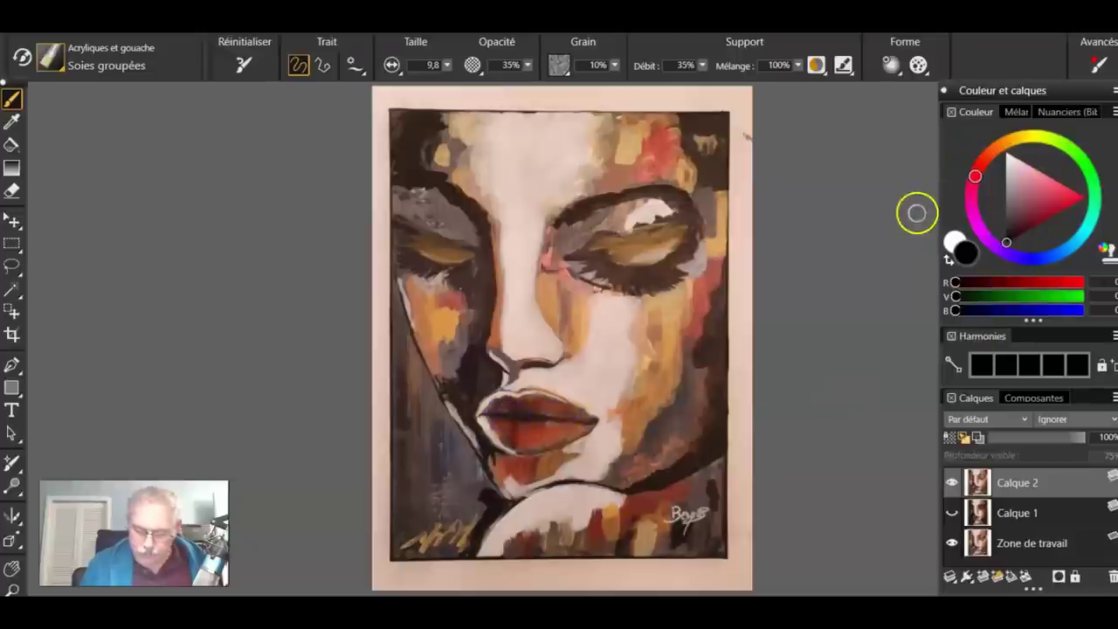
- Toggle Calque 2 off and on to compare the repainted lips with the original, and examine the lower cheek
{"action": "left_click", "coordinate": [950, 483]}
{"action": "left_click", "coordinate": [950, 484]}
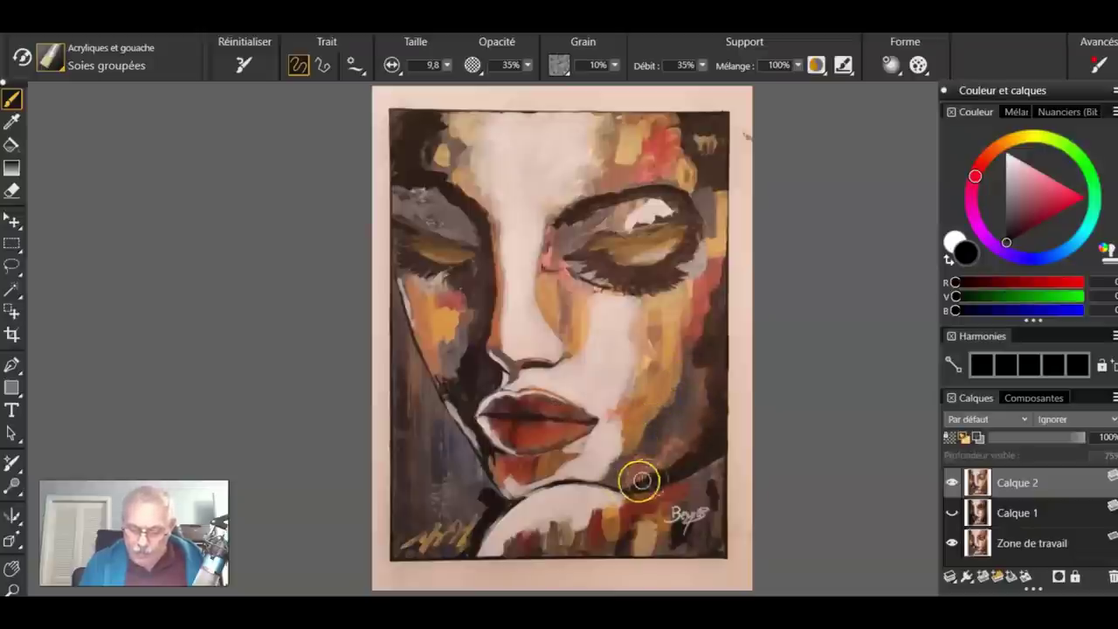
{"action": "mouse_move", "coordinate": [715, 386]}
{"action": "left_mouse_down"}
{"action": "mouse_move", "coordinate": [662, 387]}
{"action": "mouse_move", "coordinate": [627, 432]}
{"action": "mouse_move", "coordinate": [624, 465]}
{"action": "mouse_move", "coordinate": [679, 461]}
{"action": "mouse_move", "coordinate": [707, 414]}
{"action": "mouse_move", "coordinate": [709, 379]}
{"action": "mouse_move", "coordinate": [693, 366]}
{"action": "mouse_move", "coordinate": [693, 404]}
{"action": "mouse_move", "coordinate": [656, 451]}
{"action": "mouse_move", "coordinate": [634, 459]}
{"action": "mouse_move", "coordinate": [697, 405]}
{"action": "mouse_move", "coordinate": [700, 384]}
{"action": "mouse_move", "coordinate": [691, 426]}
{"action": "mouse_move", "coordinate": [640, 475]}
{"action": "mouse_move", "coordinate": [679, 435]}
{"action": "mouse_move", "coordinate": [695, 379]}
{"action": "mouse_move", "coordinate": [694, 412]}
{"action": "mouse_move", "coordinate": [630, 476]}
{"action": "mouse_move", "coordinate": [680, 408]}
{"action": "mouse_move", "coordinate": [709, 340]}
{"action": "mouse_move", "coordinate": [716, 395]}
{"action": "mouse_move", "coordinate": [654, 454]}
{"action": "mouse_move", "coordinate": [663, 374]}
{"action": "mouse_move", "coordinate": [686, 356]}
{"action": "mouse_move", "coordinate": [660, 411]}
{"action": "mouse_move", "coordinate": [657, 390]}
{"action": "mouse_move", "coordinate": [646, 389]}
{"action": "mouse_move", "coordinate": [679, 442]}
{"action": "mouse_move", "coordinate": [677, 350]}
{"action": "mouse_move", "coordinate": [592, 518]}
{"action": "mouse_move", "coordinate": [666, 368]}
{"action": "mouse_move", "coordinate": [669, 409]}
{"action": "mouse_move", "coordinate": [655, 408]}
{"action": "mouse_move", "coordinate": [644, 446]}
{"action": "left_mouse_up"}
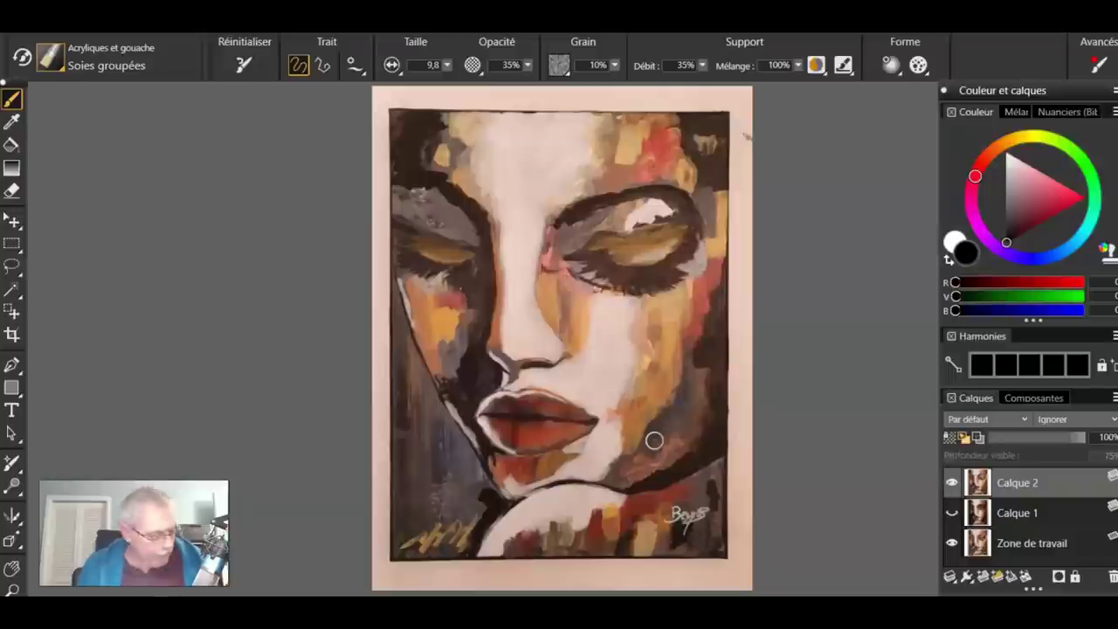
- Sample dark tones from the picture and paint them over the reddish patches and shadow on the lower cheek
{"action": "left_click", "coordinate": [674, 469], "text": "alt"}
{"action": "mouse_move", "coordinate": [669, 451]}
{"action": "left_mouse_down"}
{"action": "mouse_move", "coordinate": [664, 466]}
{"action": "mouse_move", "coordinate": [630, 478]}
{"action": "mouse_move", "coordinate": [668, 457]}
{"action": "mouse_move", "coordinate": [650, 454]}
{"action": "mouse_move", "coordinate": [671, 461]}
{"action": "left_mouse_up"}
{"action": "mouse_move", "coordinate": [712, 403]}
{"action": "left_mouse_down"}
{"action": "mouse_move", "coordinate": [696, 455]}
{"action": "mouse_move", "coordinate": [673, 466]}
{"action": "mouse_move", "coordinate": [681, 450]}
{"action": "mouse_move", "coordinate": [645, 469]}
{"action": "left_mouse_up"}
{"action": "left_click", "coordinate": [701, 452], "text": "alt"}
{"action": "left_click_drag", "start_coordinate": [699, 424], "coordinate": [673, 428]}
{"action": "left_click", "coordinate": [709, 364]}
{"action": "left_click_drag", "start_coordinate": [709, 364], "coordinate": [702, 388]}
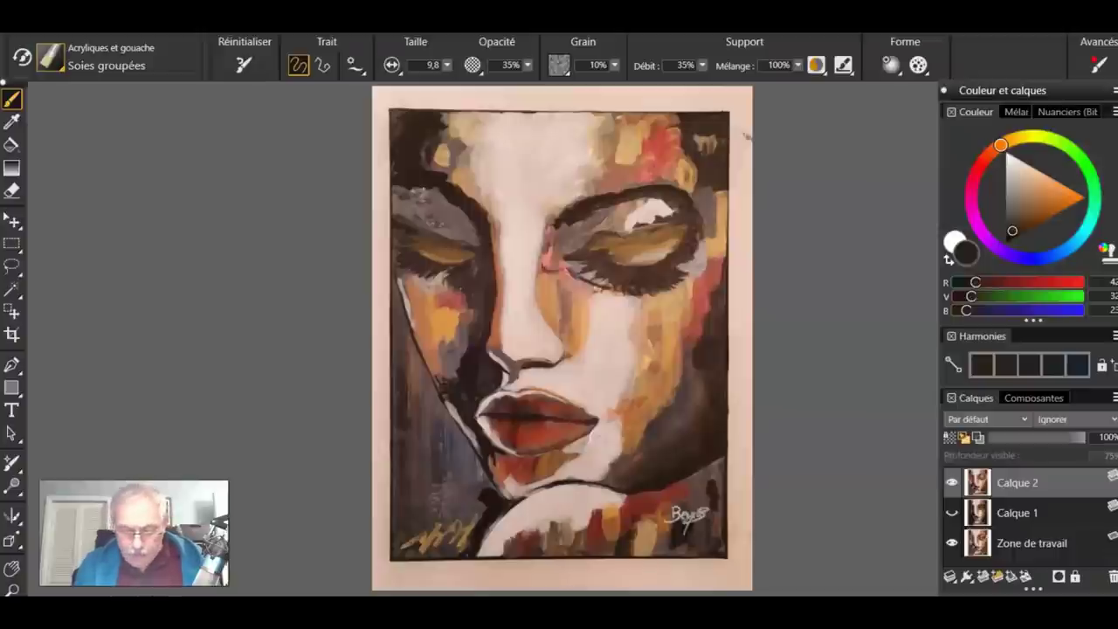
- Copy the whole of Calque 2 and paste it as a new layer above it
{"action": "left_click", "coordinate": [1035, 482]}
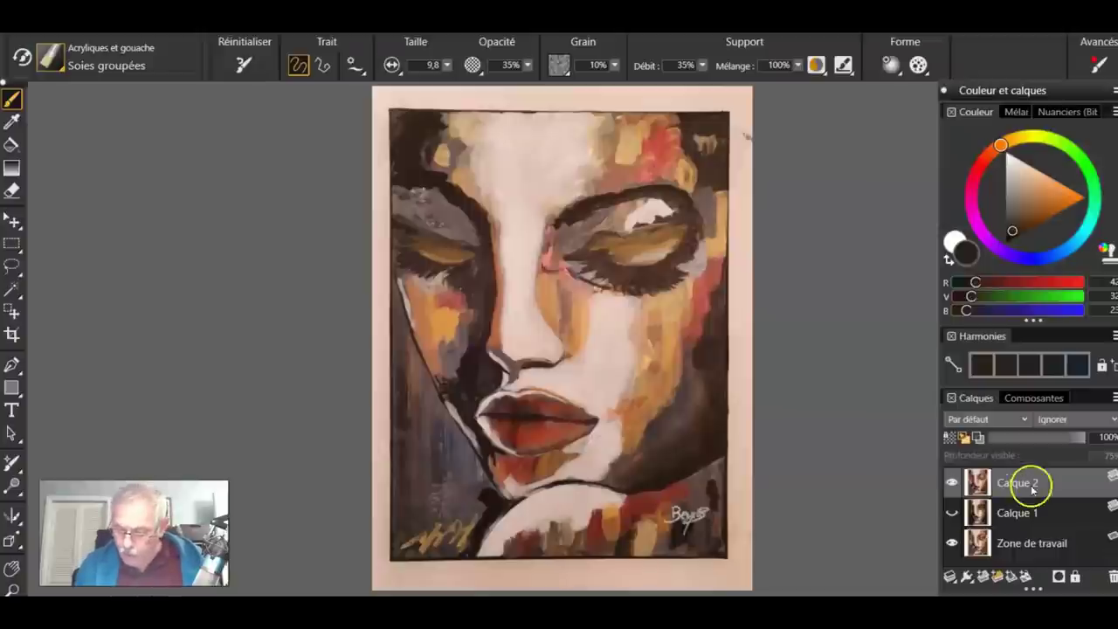
{"action": "key", "text": "ctrl+a"}
{"action": "key", "text": "ctrl+c"}
{"action": "key", "text": "ctrl+v"}
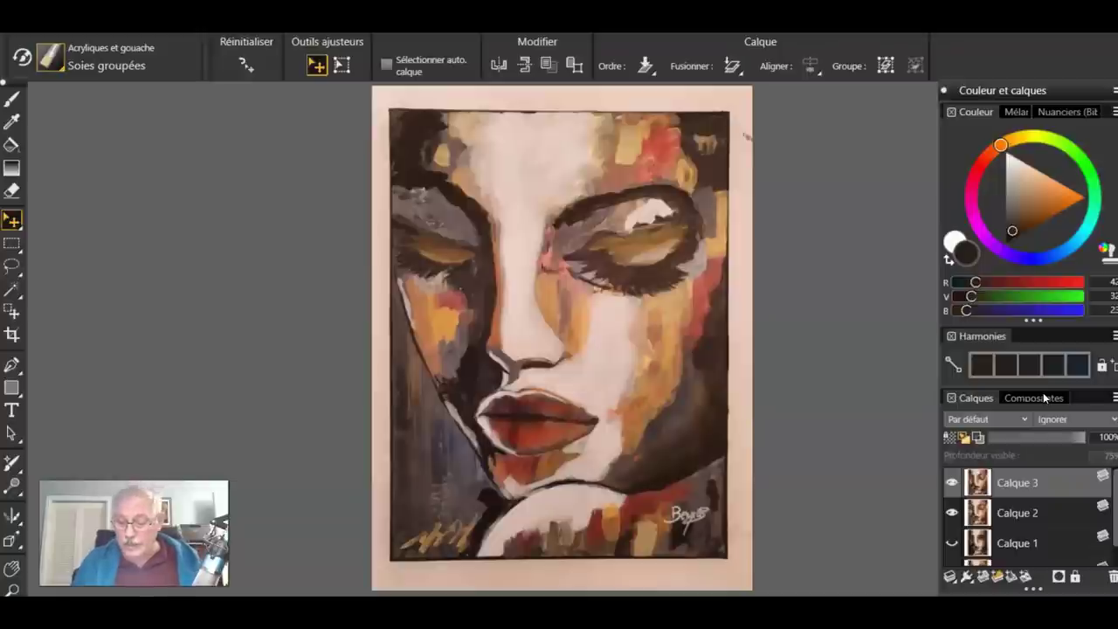
- Set the painting colour to a muted dark blue with R 19, V 77, B 113
{"action": "left_click", "coordinate": [1045, 259]}
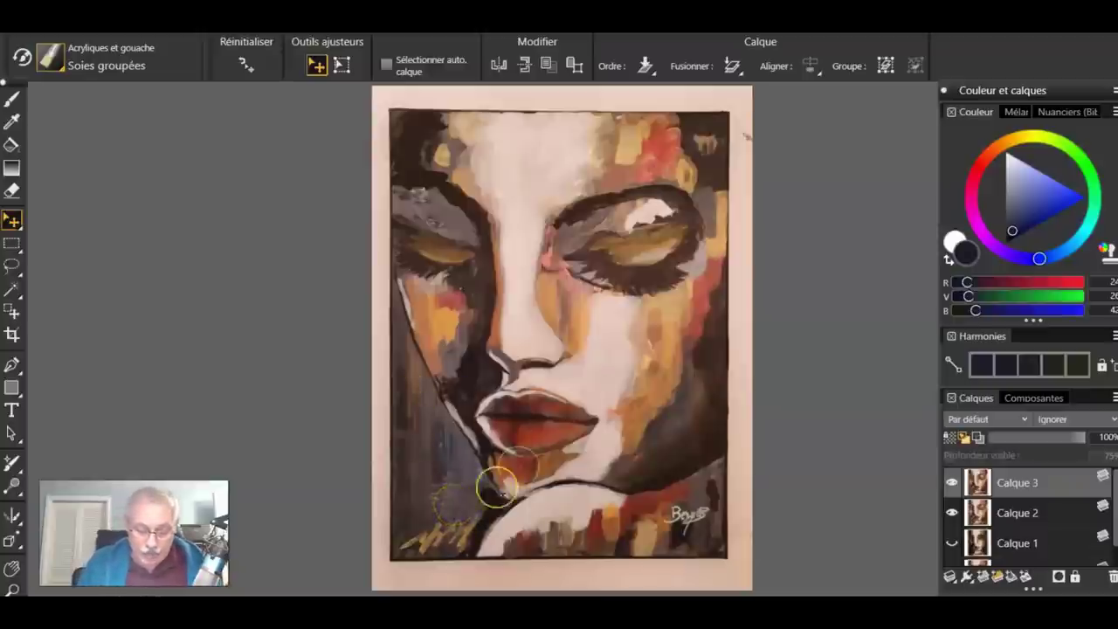
{"action": "mouse_move", "coordinate": [1039, 259]}
{"action": "left_mouse_down"}
{"action": "mouse_move", "coordinate": [1071, 249]}
{"action": "mouse_move", "coordinate": [1040, 227]}
{"action": "mouse_move", "coordinate": [1060, 226]}
{"action": "left_mouse_up"}
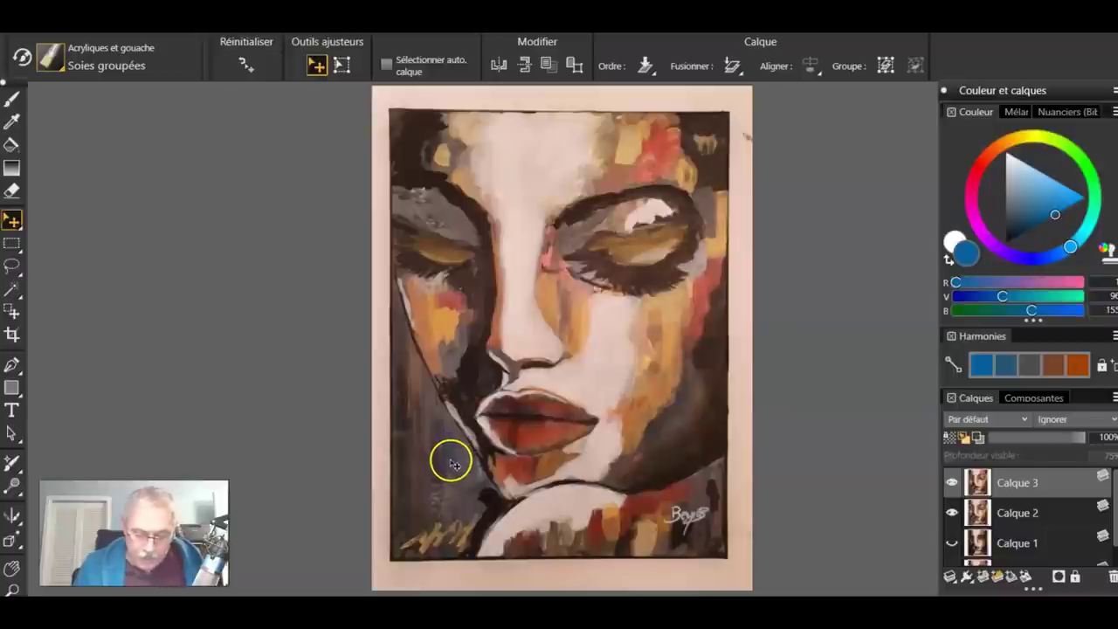
{"action": "scroll", "coordinate": [450, 460], "scroll_direction": "up", "scroll_amount": 5}
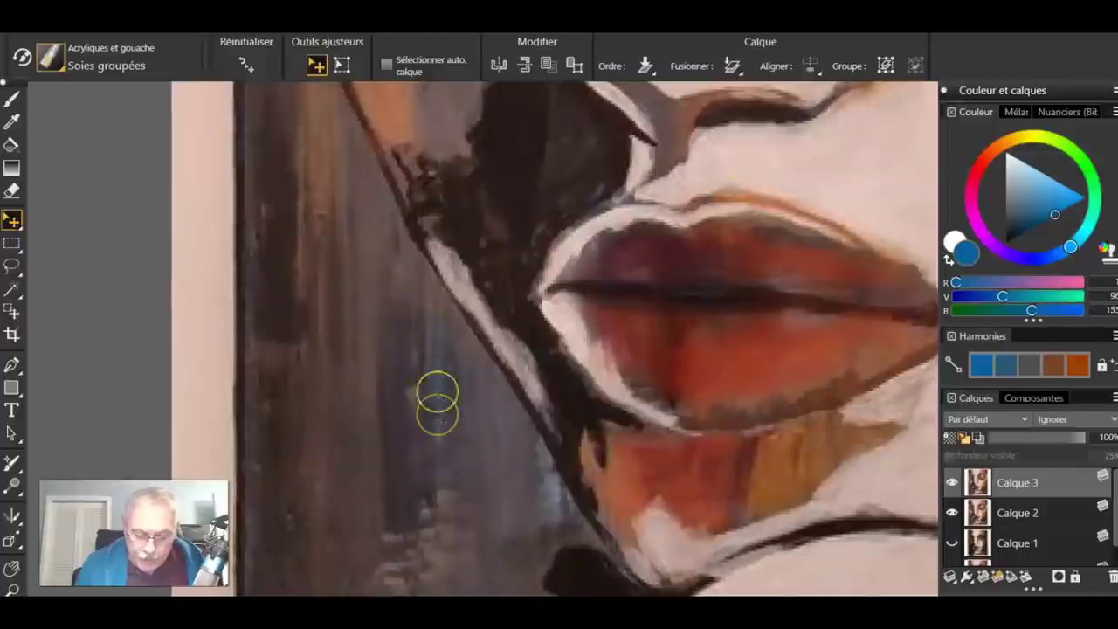
{"action": "scroll", "coordinate": [498, 457], "scroll_direction": "down", "scroll_amount": 3}
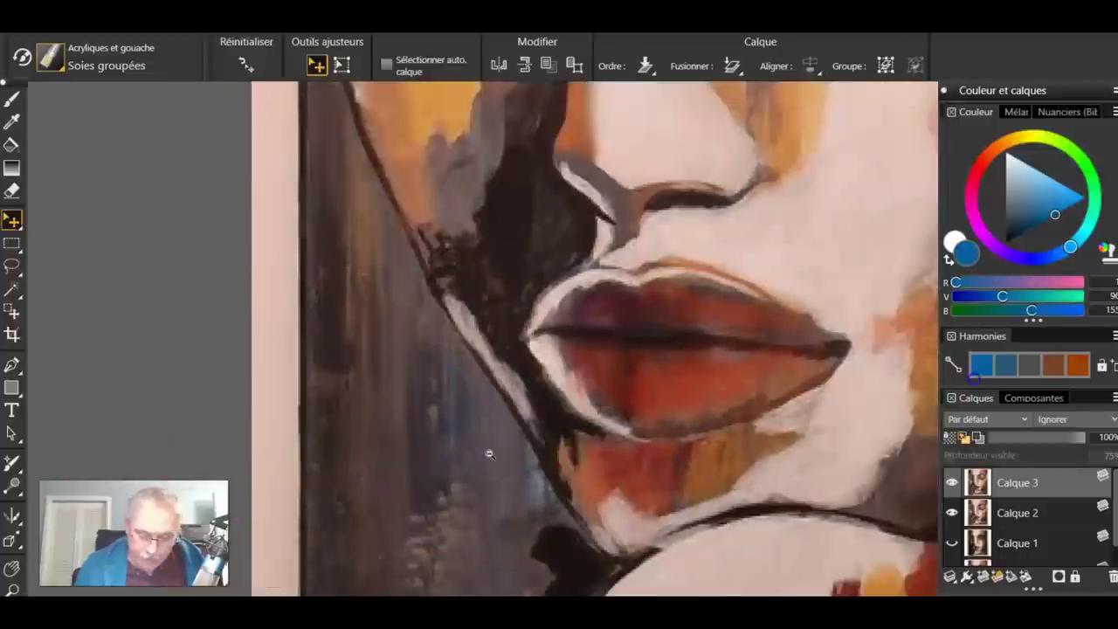
{"action": "left_click_drag", "start_coordinate": [501, 475], "coordinate": [447, 452]}
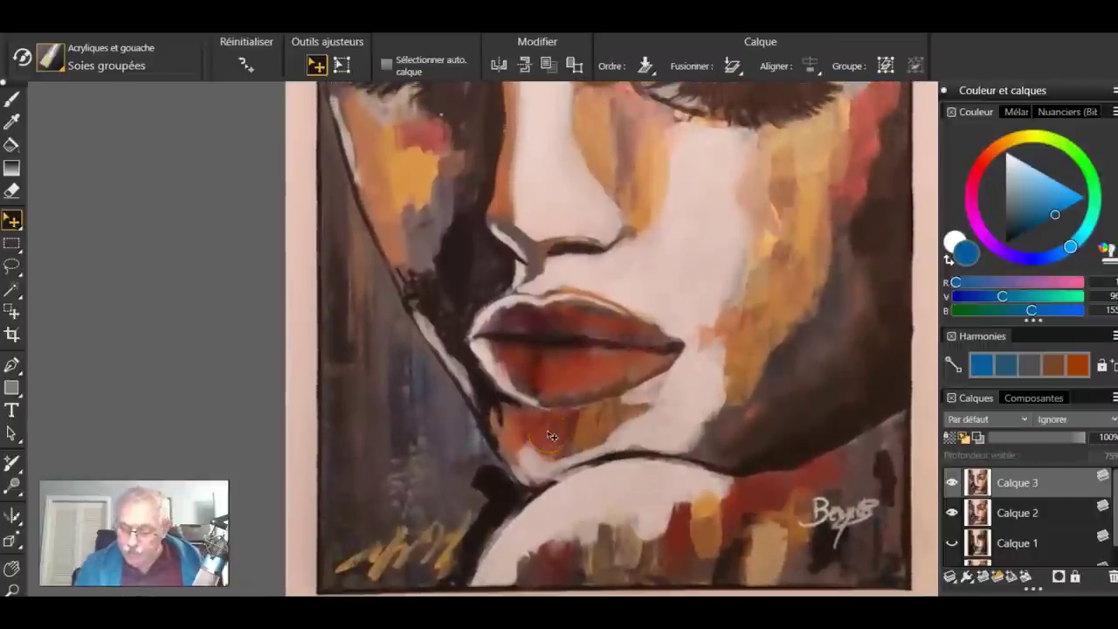
{"action": "left_click", "coordinate": [1041, 222]}
{"action": "left_click_drag", "start_coordinate": [1032, 223], "coordinate": [1036, 219]}
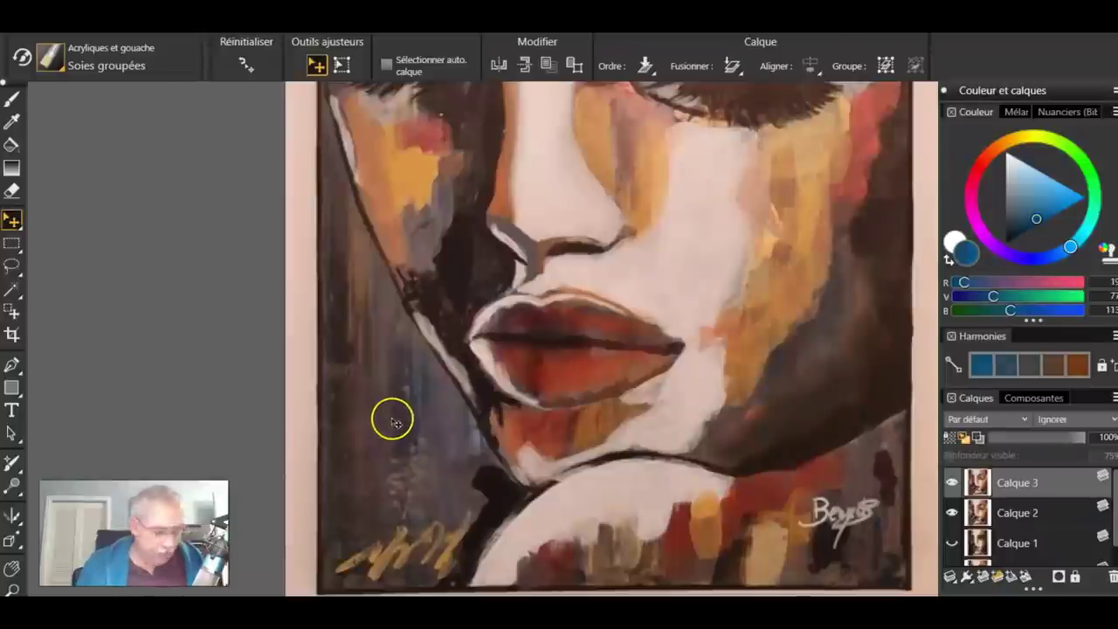
- Brush vertical blue strokes over the grey-brown background beside the jaw, out to the picture's left edge
{"action": "key", "text": "b"}
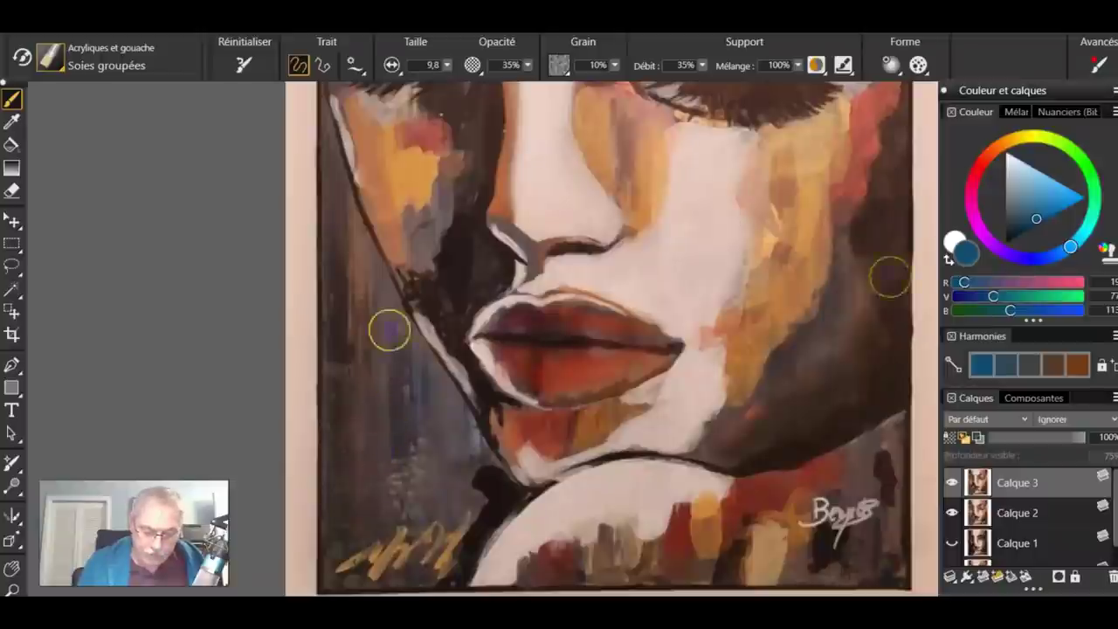
{"action": "left_click_drag", "start_coordinate": [409, 432], "coordinate": [405, 477]}
{"action": "left_click_drag", "start_coordinate": [409, 421], "coordinate": [419, 481]}
{"action": "left_click_drag", "start_coordinate": [430, 369], "coordinate": [440, 509]}
{"action": "left_click_drag", "start_coordinate": [449, 406], "coordinate": [454, 485]}
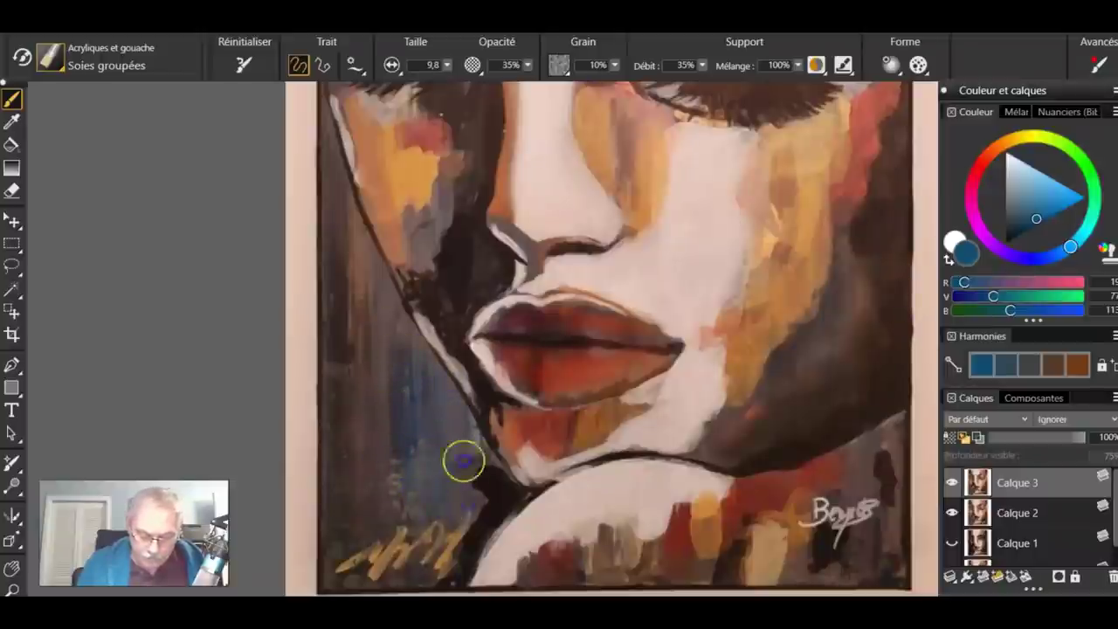
{"action": "mouse_move", "coordinate": [420, 330]}
{"action": "left_mouse_down"}
{"action": "mouse_move", "coordinate": [458, 440]}
{"action": "mouse_move", "coordinate": [429, 373]}
{"action": "mouse_move", "coordinate": [466, 421]}
{"action": "mouse_move", "coordinate": [413, 440]}
{"action": "mouse_move", "coordinate": [412, 473]}
{"action": "left_mouse_up"}
{"action": "left_click_drag", "start_coordinate": [391, 429], "coordinate": [365, 542]}
{"action": "left_click_drag", "start_coordinate": [365, 389], "coordinate": [347, 476]}
{"action": "left_click_drag", "start_coordinate": [372, 336], "coordinate": [365, 459]}
{"action": "left_click_drag", "start_coordinate": [347, 310], "coordinate": [338, 454]}
{"action": "left_click_drag", "start_coordinate": [331, 257], "coordinate": [324, 546]}
{"action": "left_click_drag", "start_coordinate": [328, 278], "coordinate": [335, 439]}
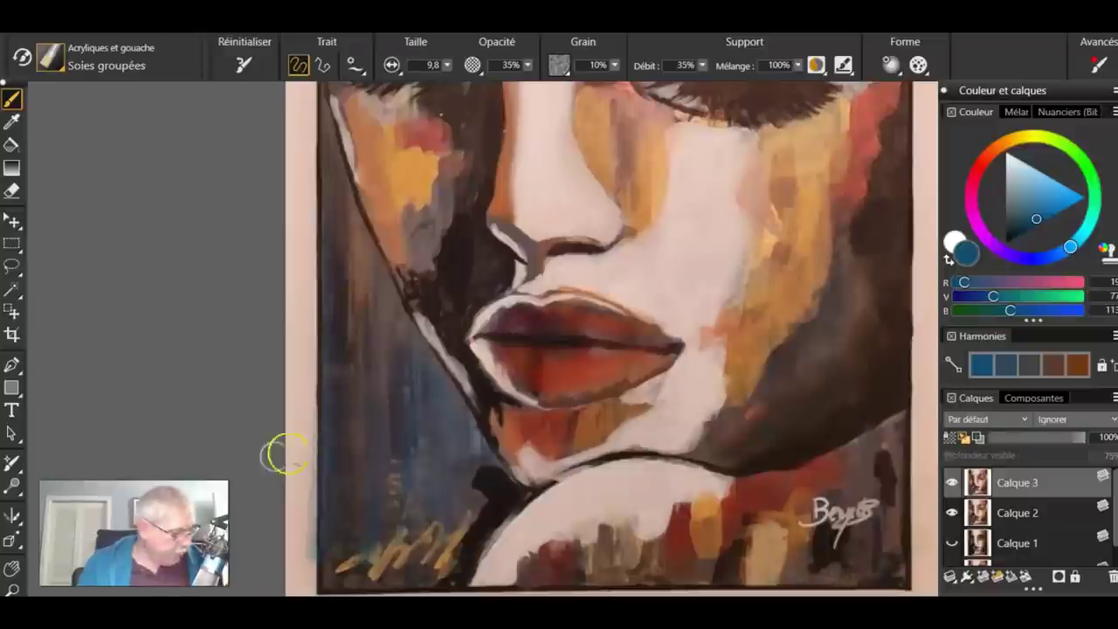
- Fit the whole portrait in view and extend the blue down the left background, with a drip over the lower border
{"action": "double_click", "coordinate": [12, 565]}
{"action": "left_click_drag", "start_coordinate": [407, 362], "coordinate": [390, 398]}
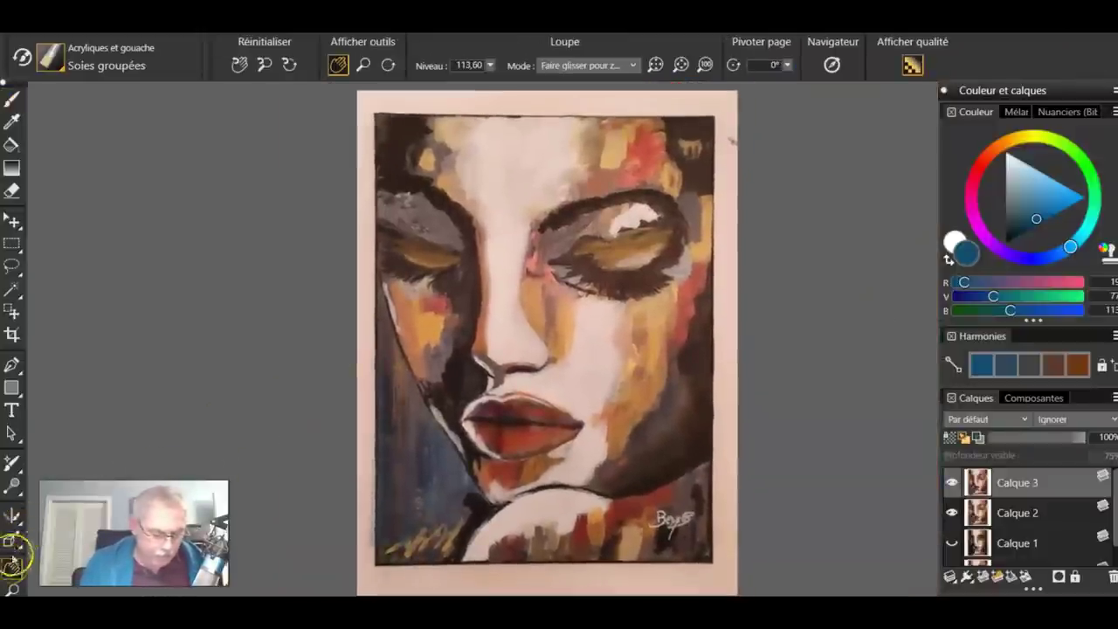
{"action": "double_click", "coordinate": [12, 568]}
{"action": "key", "text": "b"}
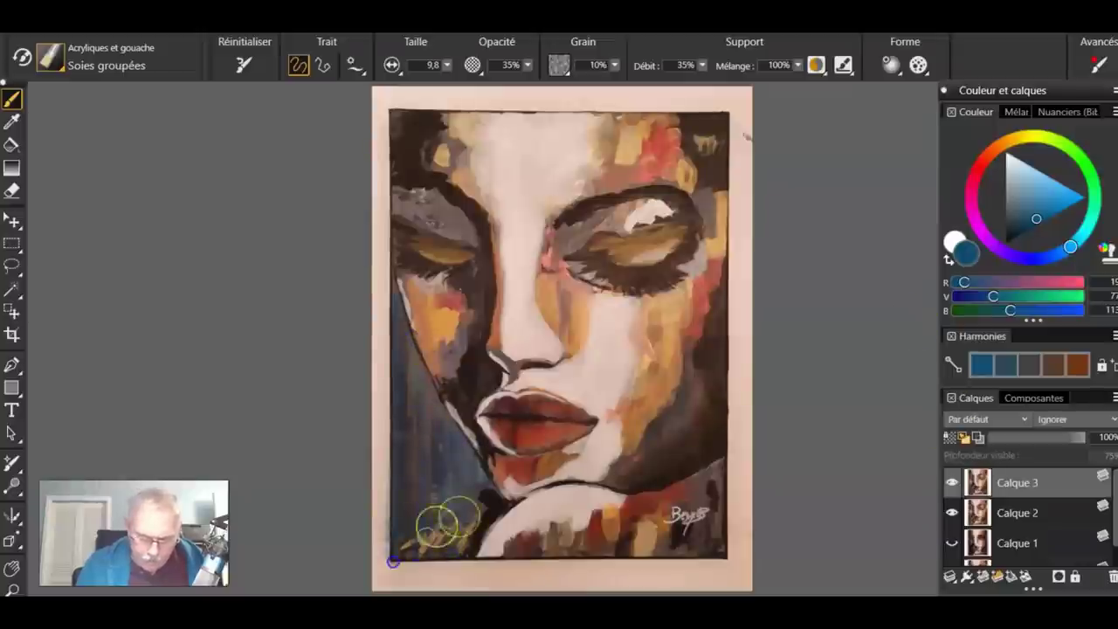
{"action": "mouse_move", "coordinate": [476, 540]}
{"action": "left_mouse_down"}
{"action": "mouse_move", "coordinate": [483, 514]}
{"action": "mouse_move", "coordinate": [404, 401]}
{"action": "mouse_move", "coordinate": [416, 497]}
{"action": "mouse_move", "coordinate": [407, 327]}
{"action": "mouse_move", "coordinate": [399, 363]}
{"action": "left_mouse_up"}
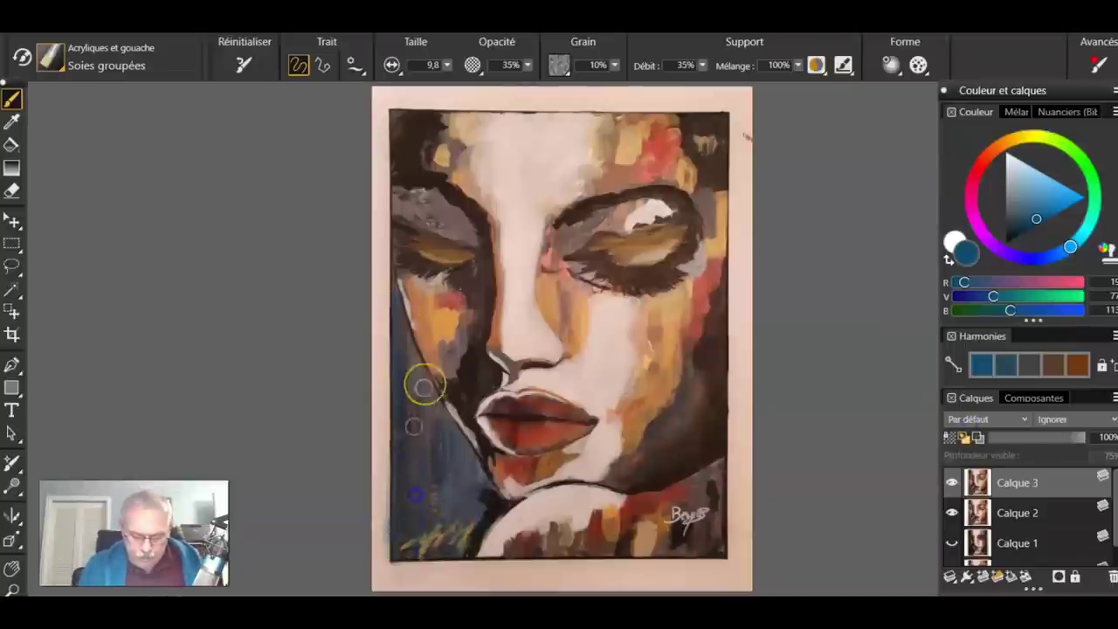
{"action": "mouse_move", "coordinate": [452, 445]}
{"action": "left_mouse_down"}
{"action": "mouse_move", "coordinate": [426, 443]}
{"action": "mouse_move", "coordinate": [418, 426]}
{"action": "mouse_move", "coordinate": [390, 280]}
{"action": "left_mouse_up"}
{"action": "left_click_drag", "start_coordinate": [438, 421], "coordinate": [427, 446]}
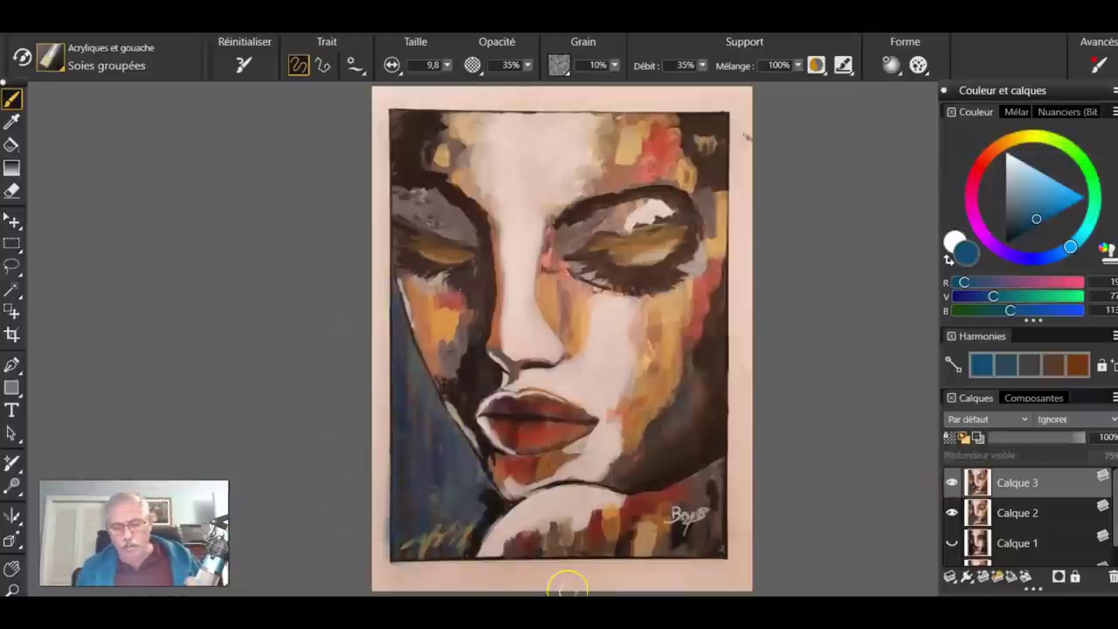
{"action": "mouse_move", "coordinate": [403, 351]}
{"action": "left_mouse_down"}
{"action": "mouse_move", "coordinate": [404, 542]}
{"action": "mouse_move", "coordinate": [470, 578]}
{"action": "left_mouse_up"}
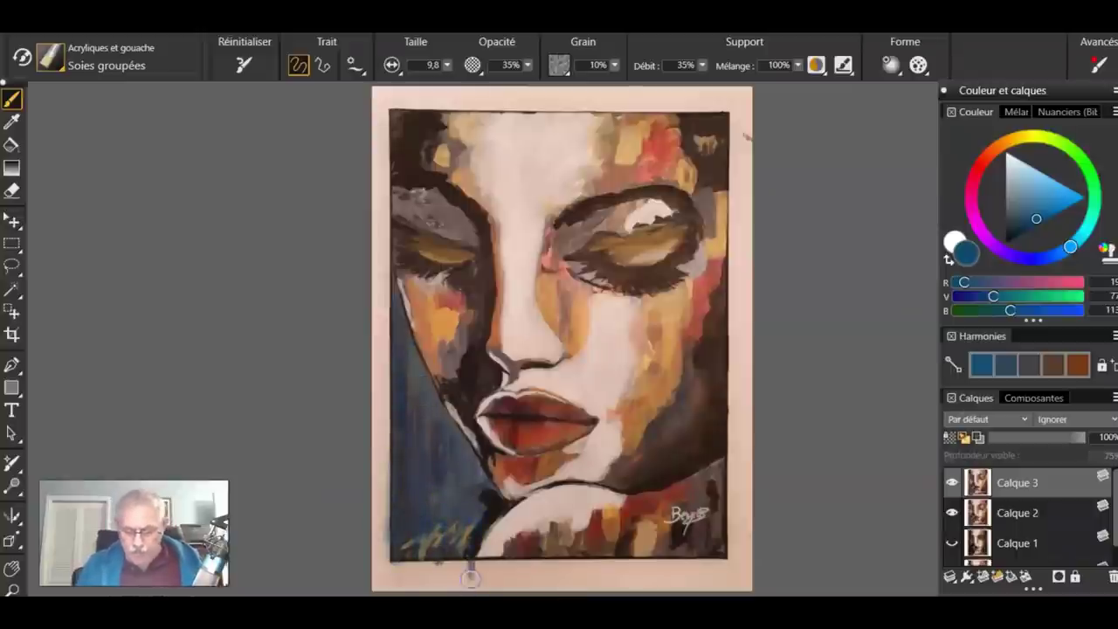
- Paint blue into the dark lower cheek and along the picture's right edge, with drips over the lower border
{"action": "mouse_move", "coordinate": [679, 541]}
{"action": "left_mouse_down"}
{"action": "mouse_move", "coordinate": [616, 495]}
{"action": "mouse_move", "coordinate": [704, 407]}
{"action": "mouse_move", "coordinate": [710, 457]}
{"action": "left_mouse_up"}
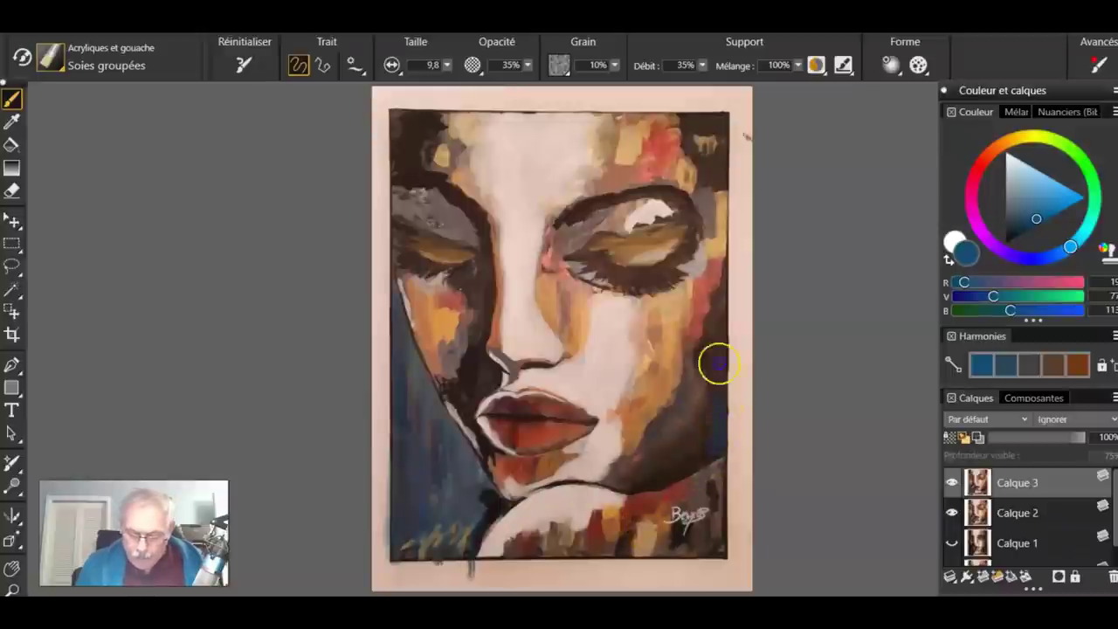
{"action": "mouse_move", "coordinate": [713, 390]}
{"action": "left_mouse_down"}
{"action": "mouse_move", "coordinate": [700, 426]}
{"action": "mouse_move", "coordinate": [705, 366]}
{"action": "mouse_move", "coordinate": [703, 433]}
{"action": "mouse_move", "coordinate": [671, 459]}
{"action": "mouse_move", "coordinate": [666, 482]}
{"action": "mouse_move", "coordinate": [635, 489]}
{"action": "mouse_move", "coordinate": [724, 366]}
{"action": "mouse_move", "coordinate": [703, 366]}
{"action": "mouse_move", "coordinate": [689, 514]}
{"action": "mouse_move", "coordinate": [718, 568]}
{"action": "left_mouse_up"}
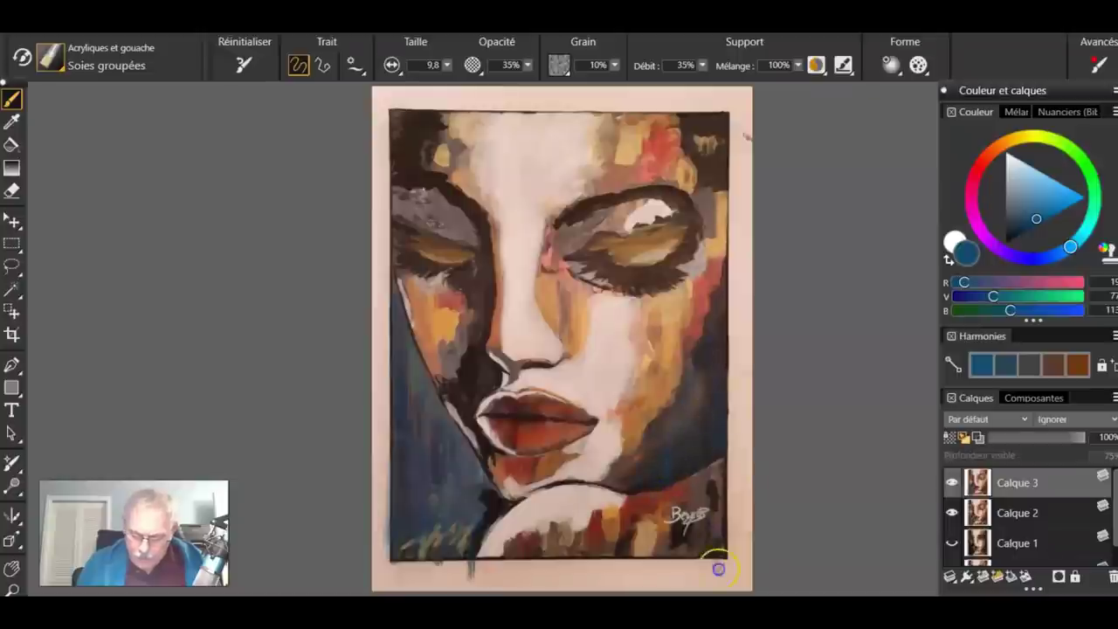
{"action": "mouse_move", "coordinate": [713, 481]}
{"action": "left_mouse_down"}
{"action": "mouse_move", "coordinate": [712, 512]}
{"action": "mouse_move", "coordinate": [685, 523]}
{"action": "mouse_move", "coordinate": [641, 502]}
{"action": "mouse_move", "coordinate": [649, 539]}
{"action": "mouse_move", "coordinate": [668, 526]}
{"action": "mouse_move", "coordinate": [611, 542]}
{"action": "left_mouse_up"}
{"action": "left_click_drag", "start_coordinate": [712, 154], "coordinate": [679, 339]}
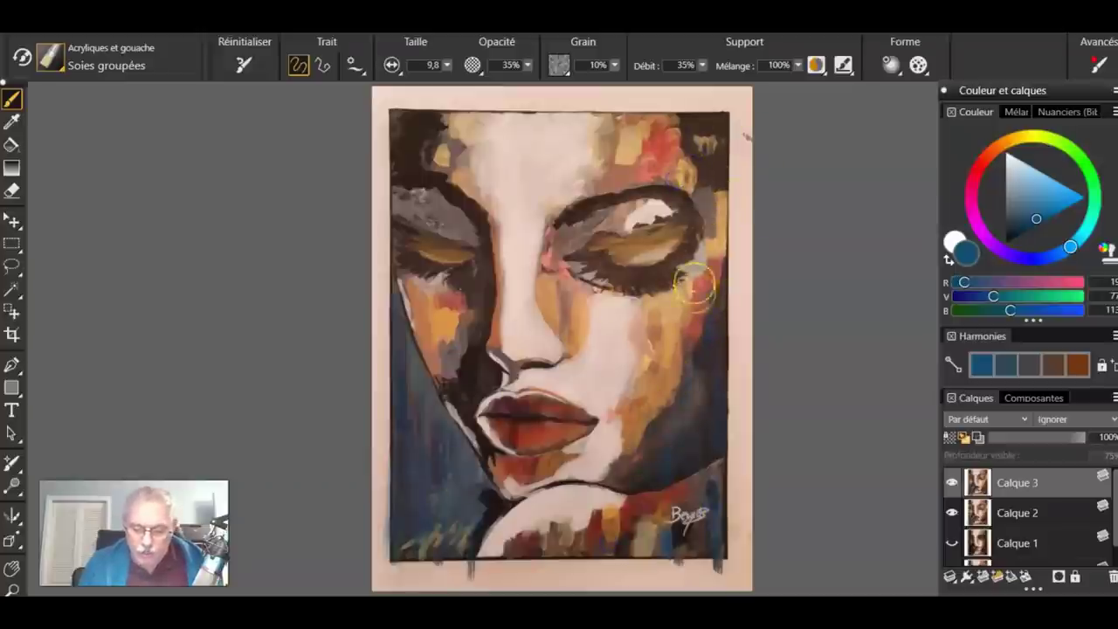
- Paint blue over the shadow between the left cheek and nose, and over the grey eyelid on that side
{"action": "left_click_drag", "start_coordinate": [466, 367], "coordinate": [457, 396]}
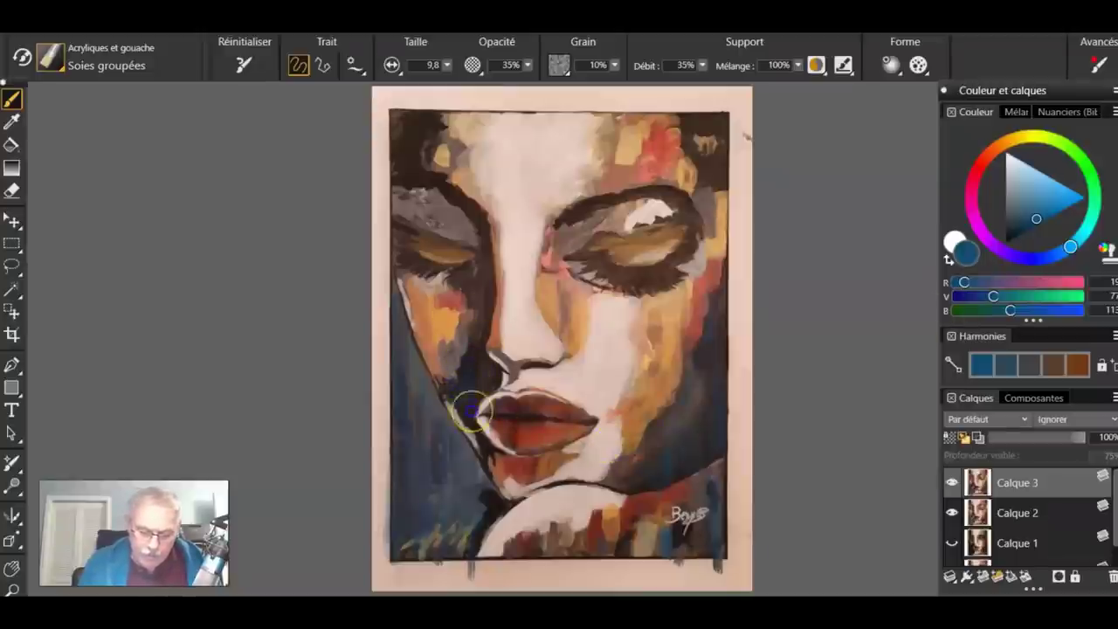
{"action": "left_click_drag", "start_coordinate": [456, 330], "coordinate": [465, 343]}
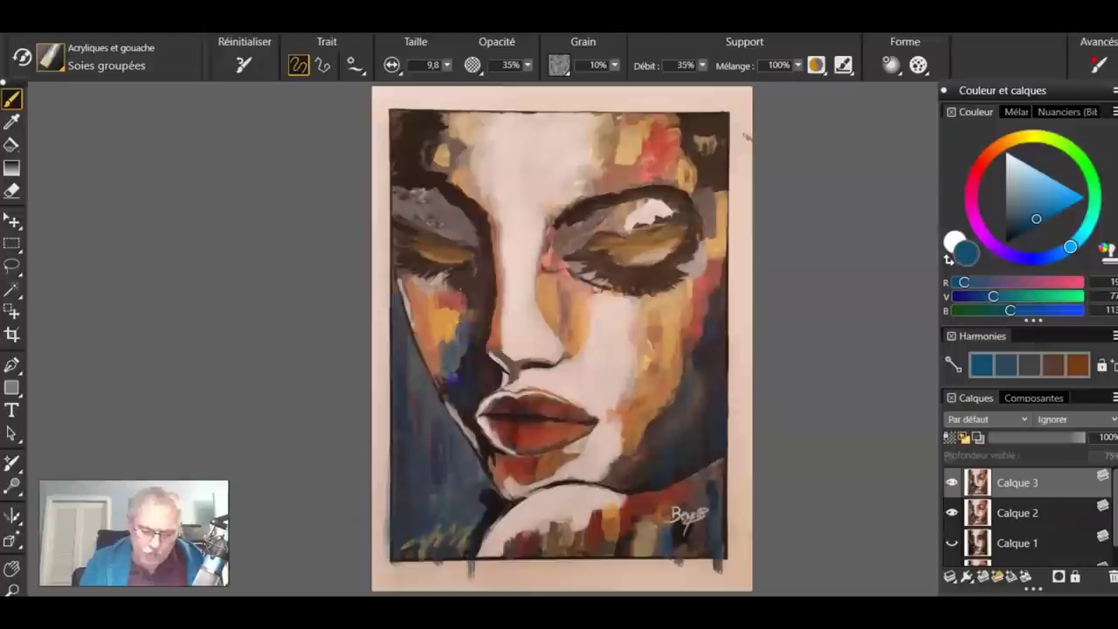
{"action": "left_click_drag", "start_coordinate": [400, 196], "coordinate": [403, 211]}
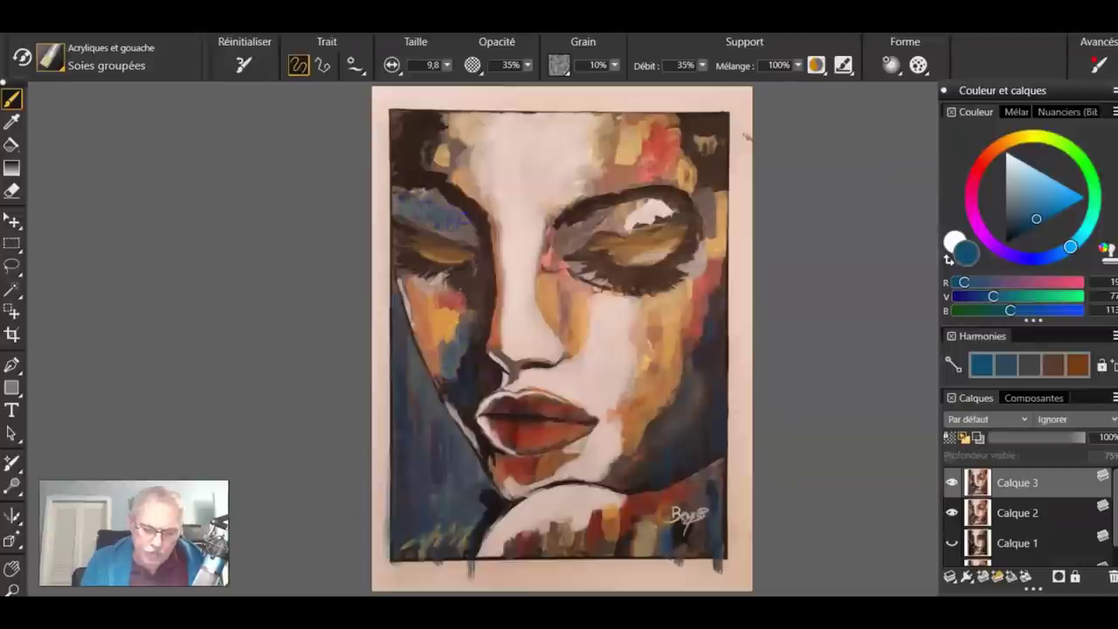
{"action": "left_click_drag", "start_coordinate": [421, 194], "coordinate": [411, 179]}
{"action": "mouse_move", "coordinate": [439, 217]}
{"action": "left_mouse_down"}
{"action": "mouse_move", "coordinate": [461, 236]}
{"action": "mouse_move", "coordinate": [445, 226]}
{"action": "left_mouse_up"}
{"action": "left_click_drag", "start_coordinate": [463, 367], "coordinate": [466, 335]}
{"action": "mouse_move", "coordinate": [441, 381]}
{"action": "left_mouse_down"}
{"action": "mouse_move", "coordinate": [431, 357]}
{"action": "mouse_move", "coordinate": [457, 412]}
{"action": "left_mouse_up"}
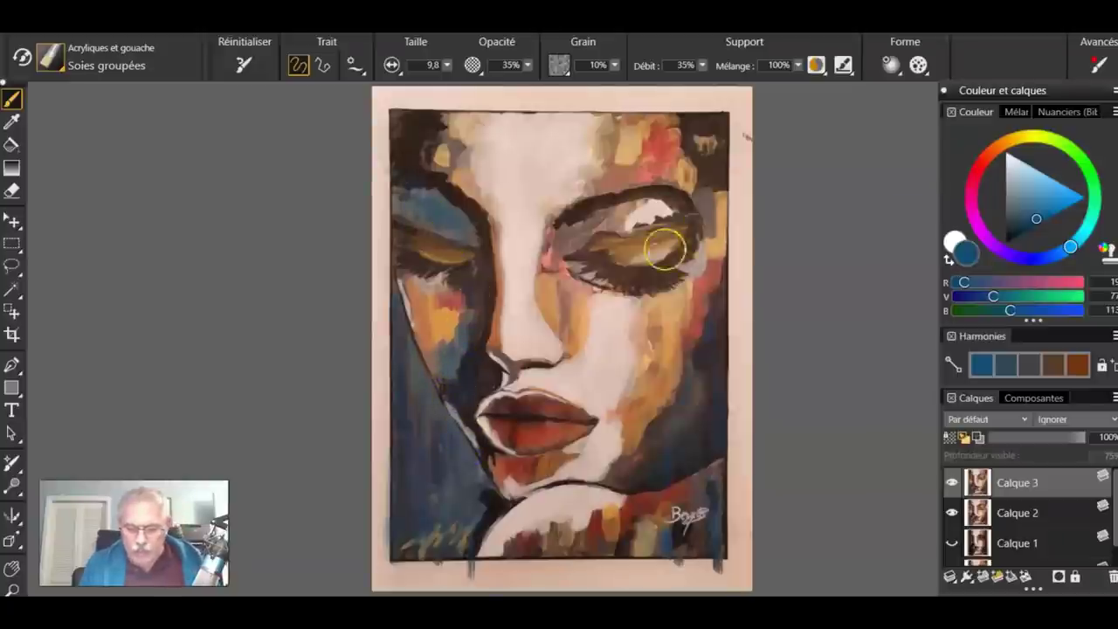
- Tint the right eyelid and the grey area around that eye's outer corner with the blue
{"action": "mouse_move", "coordinate": [579, 237]}
{"action": "left_mouse_down"}
{"action": "mouse_move", "coordinate": [621, 215]}
{"action": "mouse_move", "coordinate": [610, 206]}
{"action": "mouse_move", "coordinate": [629, 218]}
{"action": "mouse_move", "coordinate": [670, 194]}
{"action": "mouse_move", "coordinate": [605, 226]}
{"action": "mouse_move", "coordinate": [682, 209]}
{"action": "mouse_move", "coordinate": [614, 217]}
{"action": "left_mouse_up"}
{"action": "mouse_move", "coordinate": [558, 255]}
{"action": "left_mouse_down"}
{"action": "mouse_move", "coordinate": [627, 251]}
{"action": "mouse_move", "coordinate": [636, 237]}
{"action": "mouse_move", "coordinate": [674, 255]}
{"action": "mouse_move", "coordinate": [678, 243]}
{"action": "left_mouse_up"}
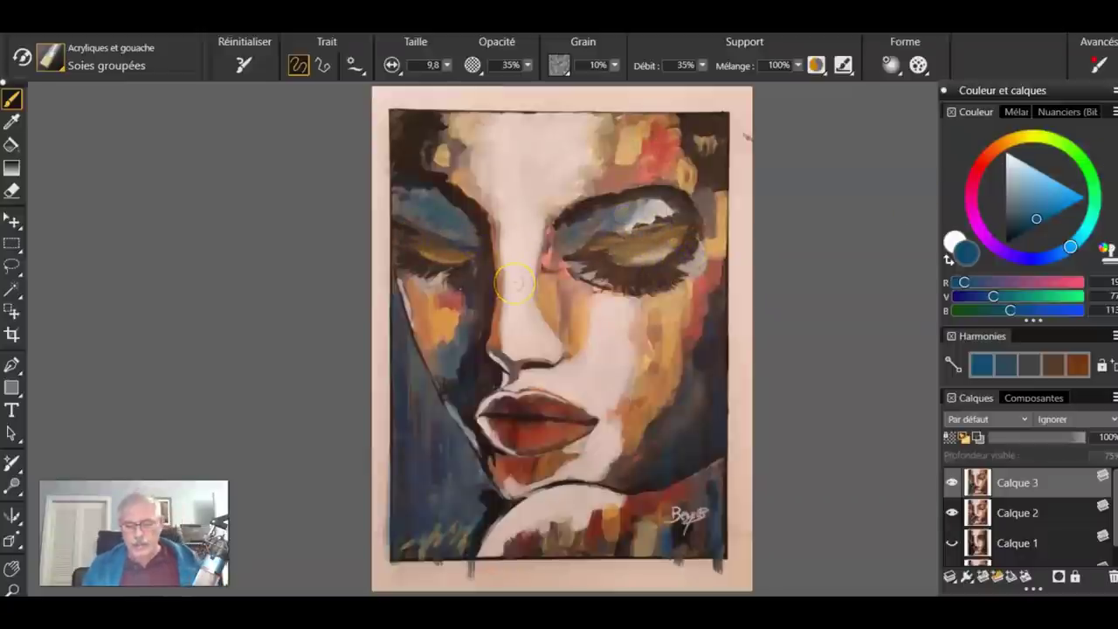
{"action": "left_click_drag", "start_coordinate": [555, 279], "coordinate": [656, 375]}
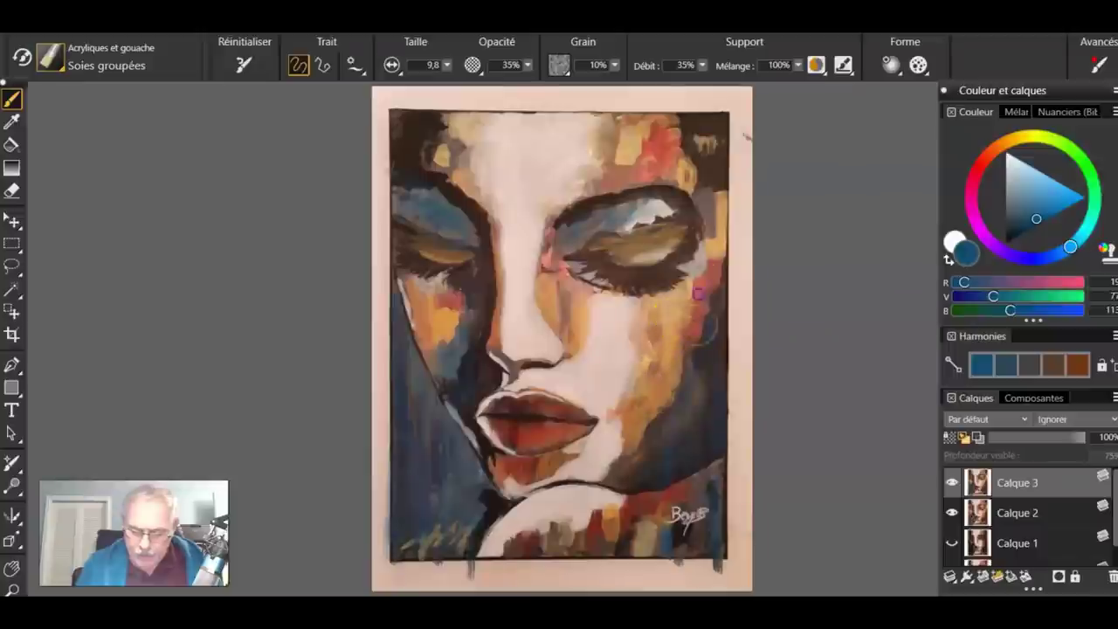
{"action": "mouse_move", "coordinate": [708, 236]}
{"action": "left_mouse_down"}
{"action": "mouse_move", "coordinate": [703, 258]}
{"action": "mouse_move", "coordinate": [705, 186]}
{"action": "mouse_move", "coordinate": [690, 196]}
{"action": "mouse_move", "coordinate": [699, 125]}
{"action": "mouse_move", "coordinate": [689, 237]}
{"action": "mouse_move", "coordinate": [634, 225]}
{"action": "left_mouse_up"}
- Add blue accents to the chin, under the nose, in the face's side shadows and on the shadowed end of the lips
{"action": "left_click_drag", "start_coordinate": [535, 469], "coordinate": [516, 459]}
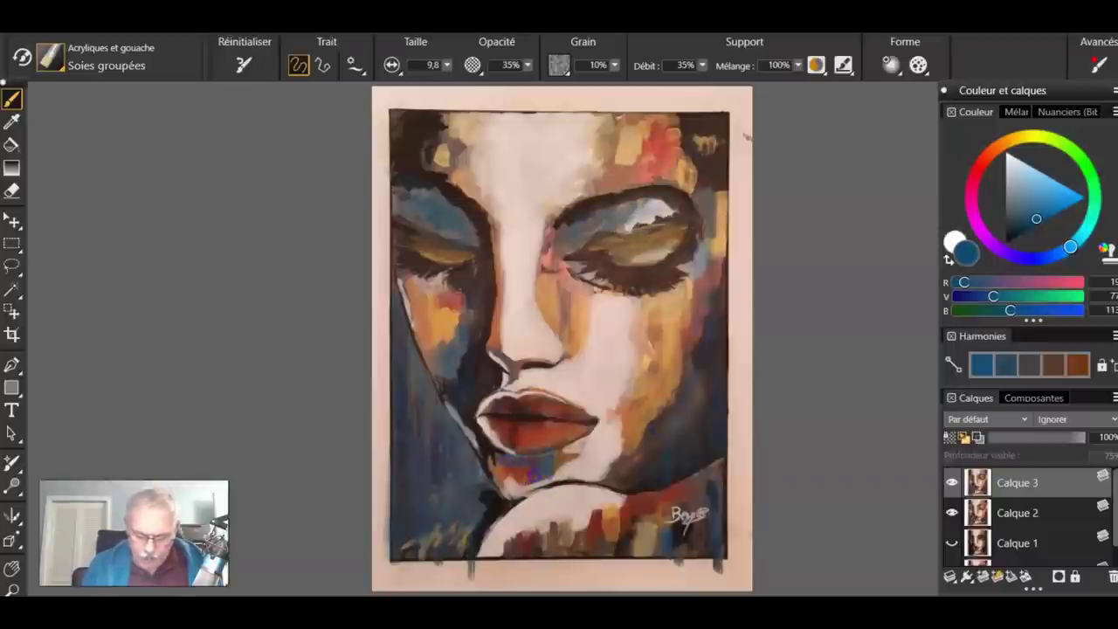
{"action": "mouse_move", "coordinate": [495, 473]}
{"action": "left_mouse_down"}
{"action": "mouse_move", "coordinate": [547, 456]}
{"action": "mouse_move", "coordinate": [517, 464]}
{"action": "left_mouse_up"}
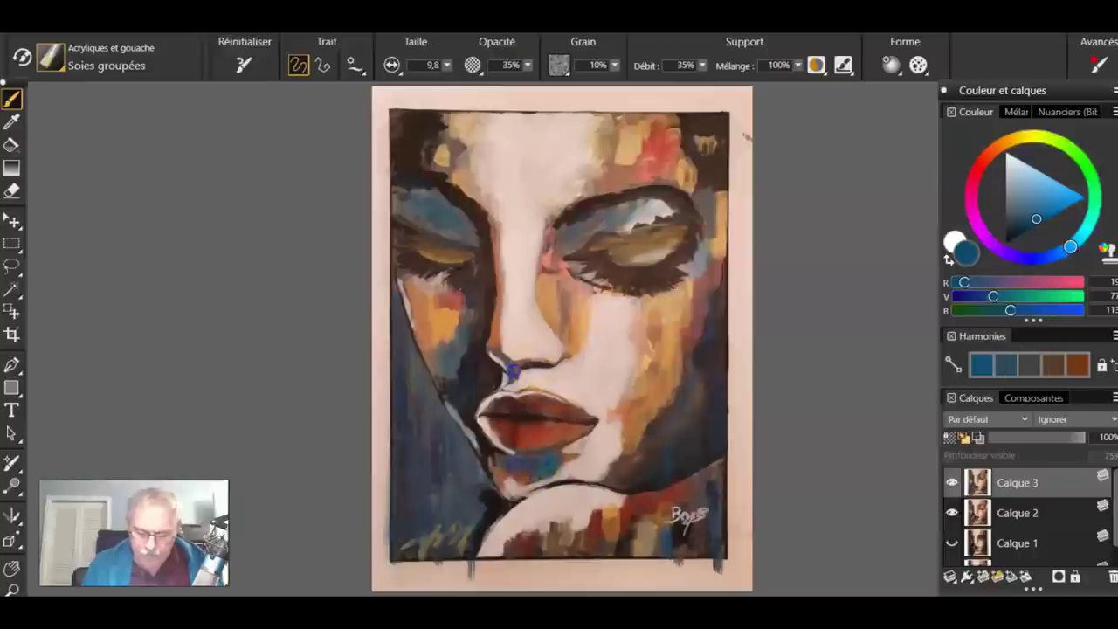
{"action": "mouse_move", "coordinate": [562, 364]}
{"action": "left_mouse_down"}
{"action": "mouse_move", "coordinate": [456, 374]}
{"action": "mouse_move", "coordinate": [446, 347]}
{"action": "left_mouse_up"}
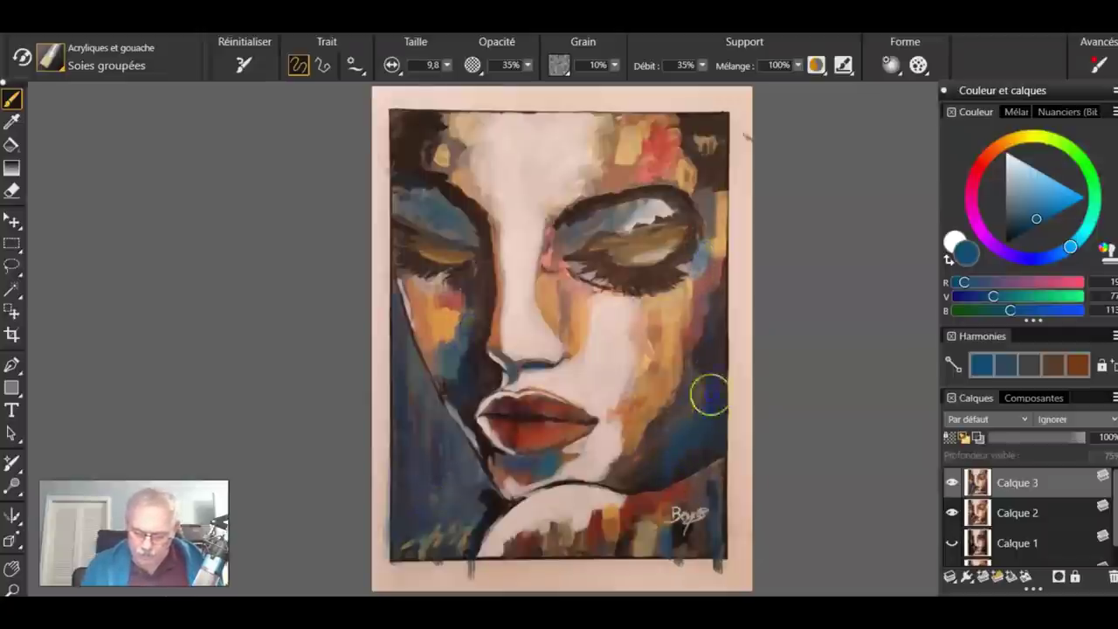
{"action": "mouse_move", "coordinate": [698, 421]}
{"action": "left_mouse_down"}
{"action": "mouse_move", "coordinate": [710, 434]}
{"action": "mouse_move", "coordinate": [711, 397]}
{"action": "left_mouse_up"}
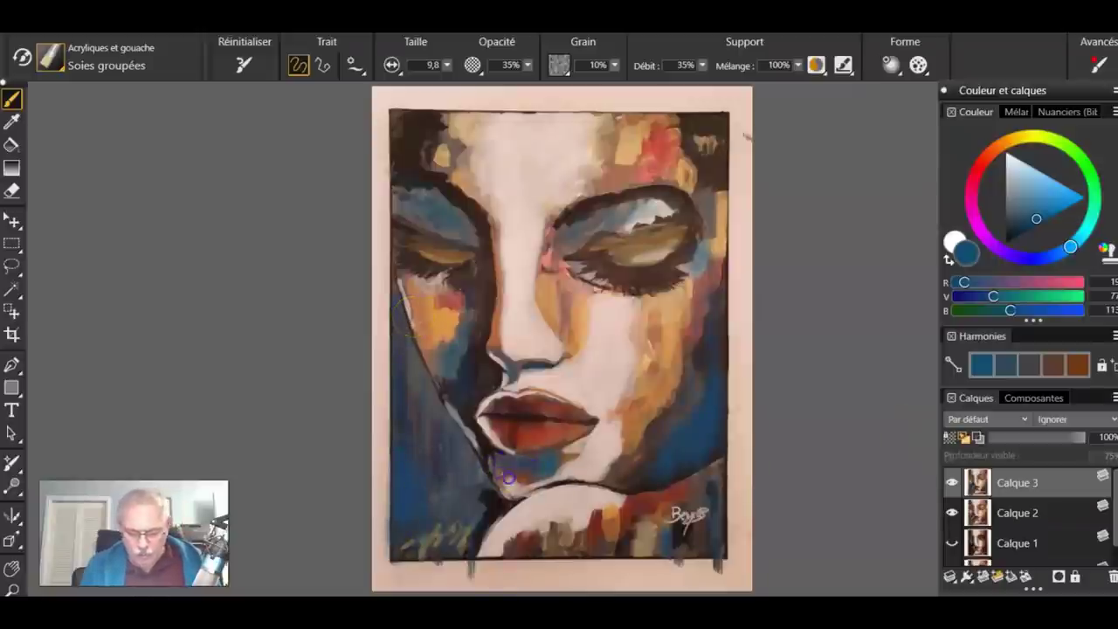
{"action": "left_click_drag", "start_coordinate": [503, 405], "coordinate": [514, 401]}
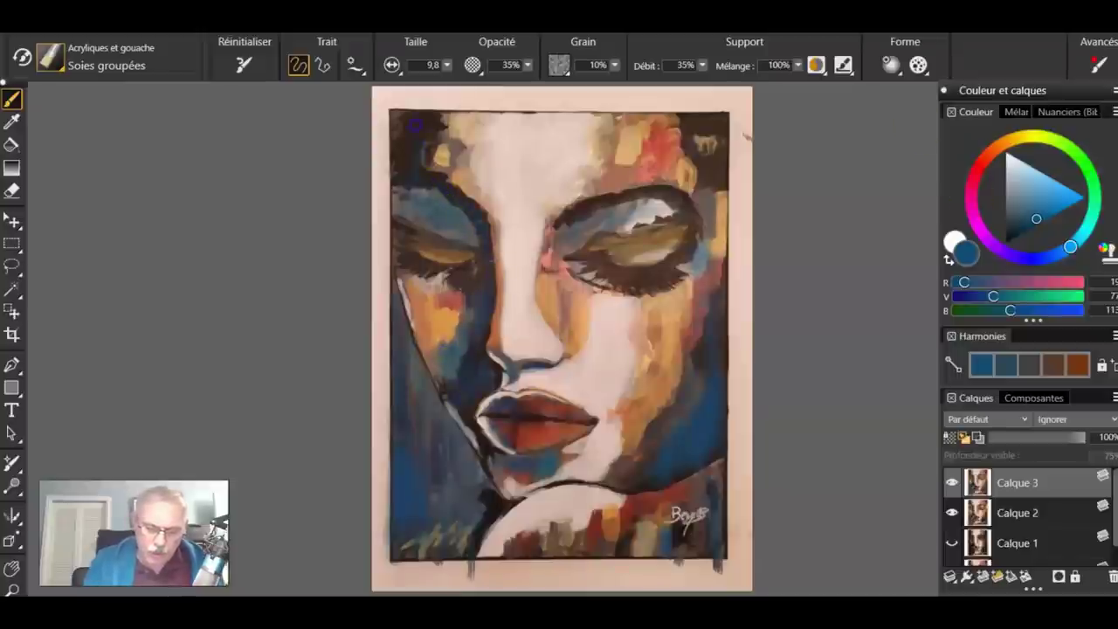
- Paint blue over the dark upper corners of the portrait and down the right edge beside the eye
{"action": "mouse_move", "coordinate": [404, 150]}
{"action": "left_mouse_down"}
{"action": "mouse_move", "coordinate": [439, 121]}
{"action": "mouse_move", "coordinate": [431, 138]}
{"action": "mouse_move", "coordinate": [375, 119]}
{"action": "mouse_move", "coordinate": [405, 187]}
{"action": "left_mouse_up"}
{"action": "left_click_drag", "start_coordinate": [710, 164], "coordinate": [723, 150]}
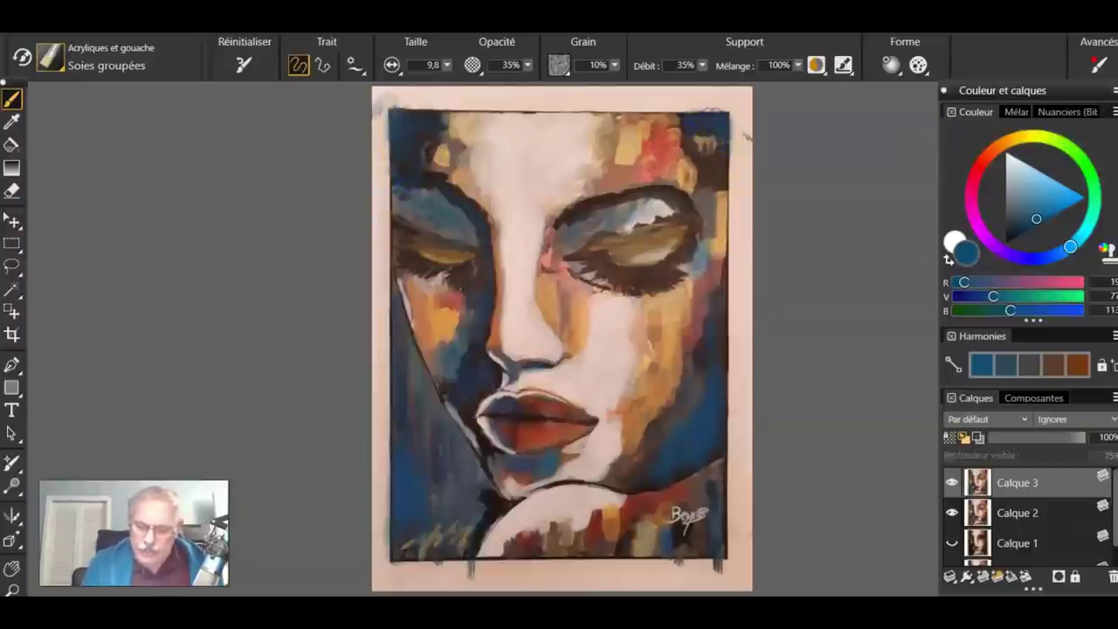
{"action": "left_click_drag", "start_coordinate": [721, 155], "coordinate": [703, 142]}
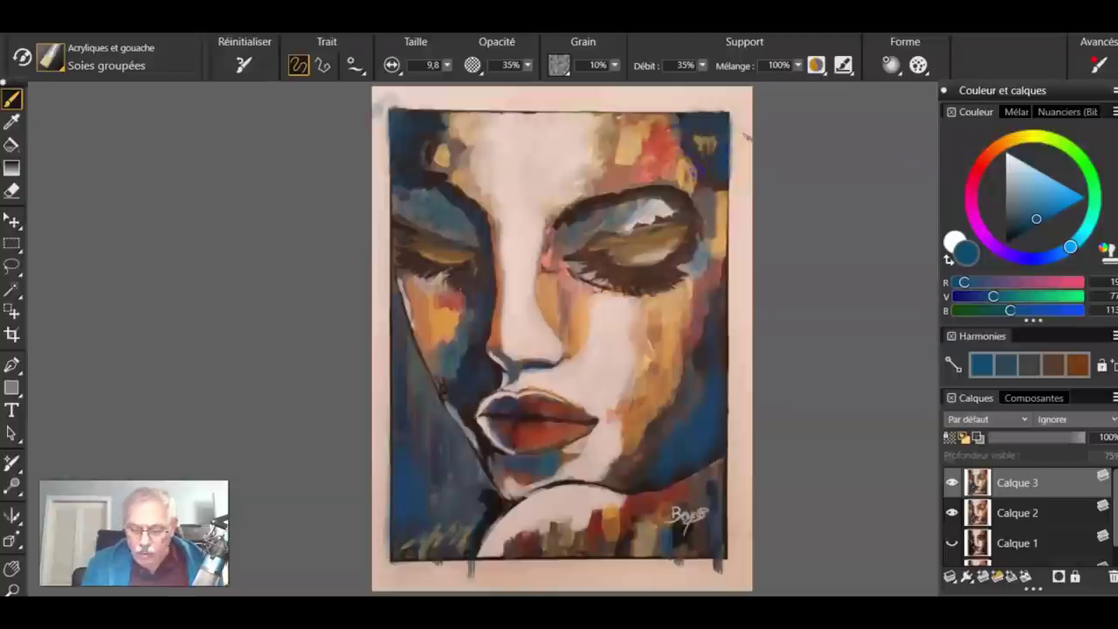
{"action": "mouse_move", "coordinate": [706, 313]}
{"action": "left_mouse_down"}
{"action": "mouse_move", "coordinate": [714, 280]}
{"action": "mouse_move", "coordinate": [709, 298]}
{"action": "left_mouse_up"}
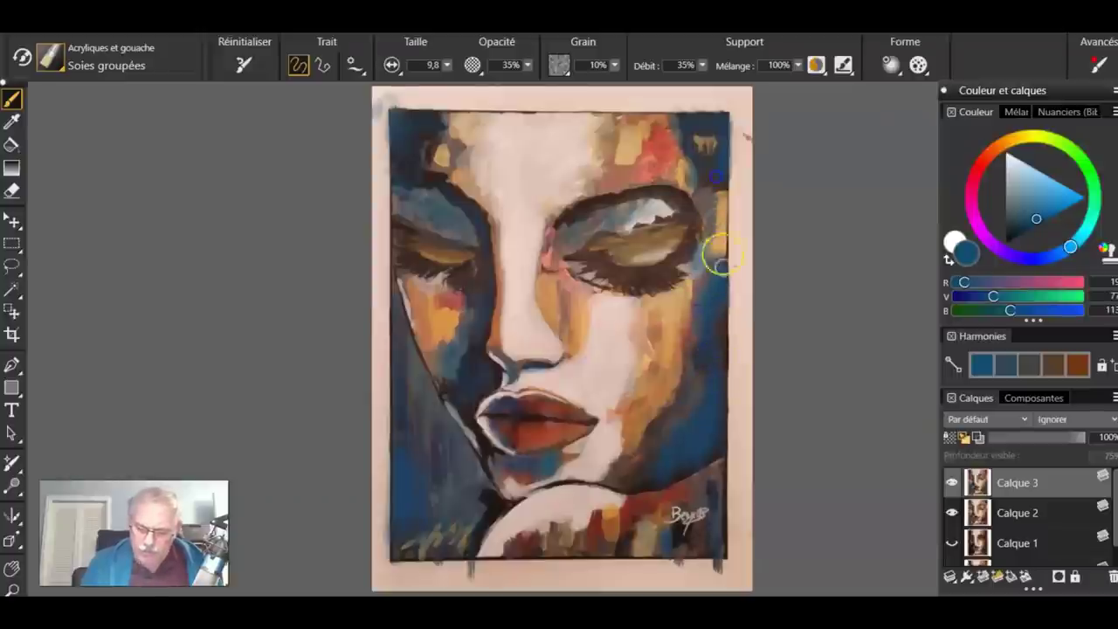
{"action": "left_click_drag", "start_coordinate": [718, 261], "coordinate": [721, 191]}
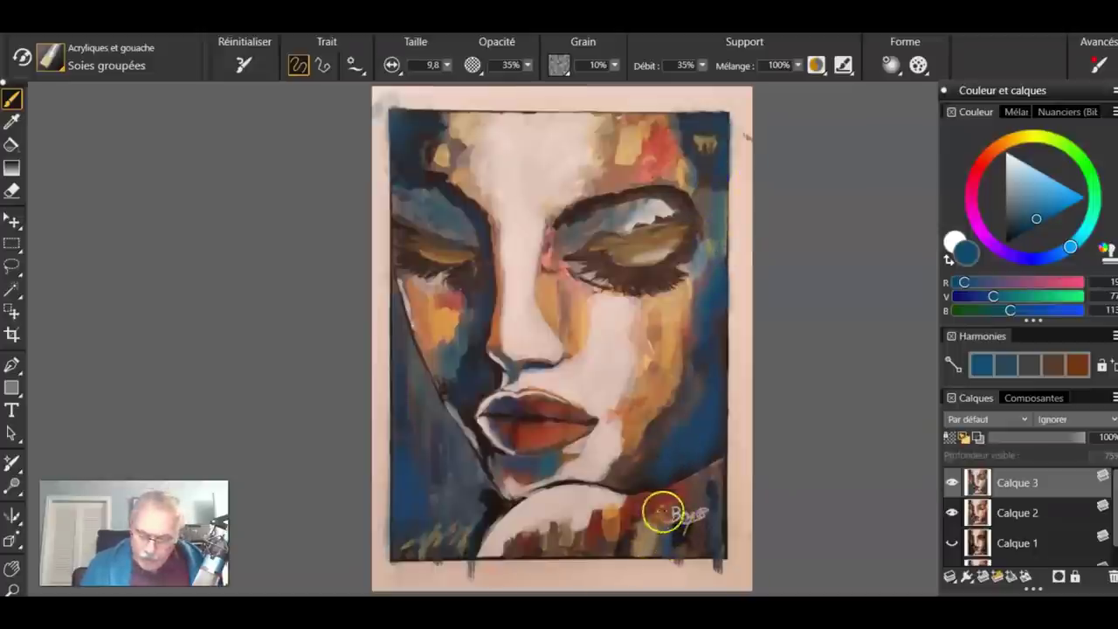
- Paint dark red sampled beside the signature over the edge next to the right eye, then resample blue from the shadow beside the chin
{"action": "left_click", "coordinate": [638, 506], "text": "alt"}
{"action": "mouse_move", "coordinate": [716, 222]}
{"action": "left_mouse_down"}
{"action": "mouse_move", "coordinate": [724, 248]}
{"action": "mouse_move", "coordinate": [709, 258]}
{"action": "mouse_move", "coordinate": [711, 195]}
{"action": "left_mouse_up"}
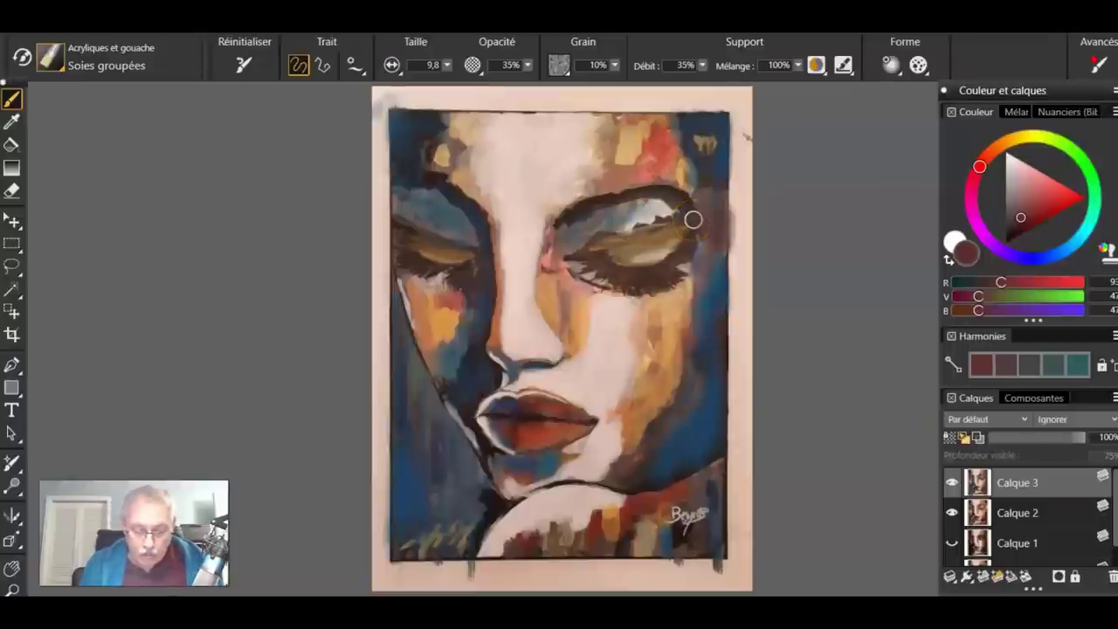
{"action": "mouse_move", "coordinate": [1013, 146]}
{"action": "left_mouse_down"}
{"action": "mouse_move", "coordinate": [975, 175]}
{"action": "mouse_move", "coordinate": [1021, 140]}
{"action": "mouse_move", "coordinate": [1003, 145]}
{"action": "left_mouse_up"}
{"action": "left_click_drag", "start_coordinate": [1055, 256], "coordinate": [1058, 254]}
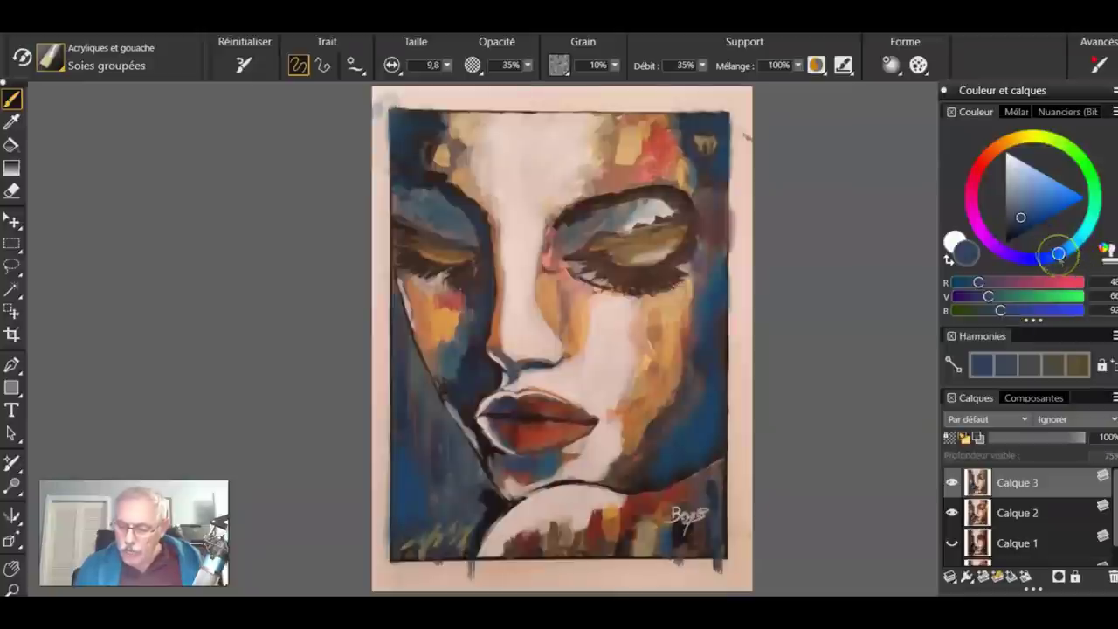
{"action": "mouse_move", "coordinate": [1059, 255]}
{"action": "left_mouse_down"}
{"action": "mouse_move", "coordinate": [1045, 256]}
{"action": "mouse_move", "coordinate": [1072, 255]}
{"action": "left_mouse_up"}
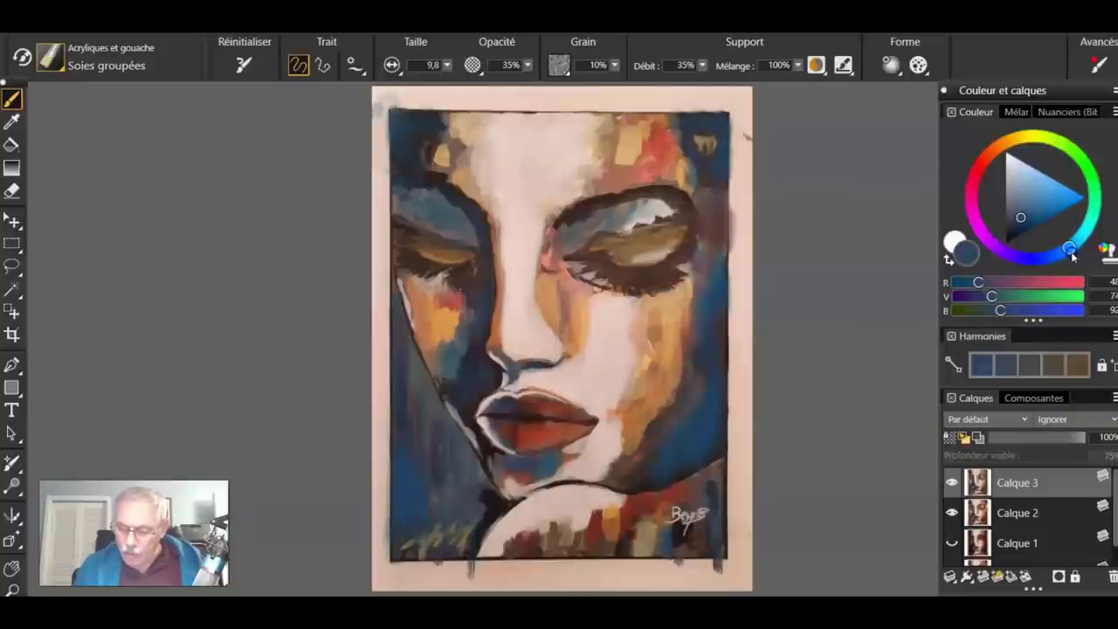
{"action": "left_click", "coordinate": [697, 436], "text": "alt"}
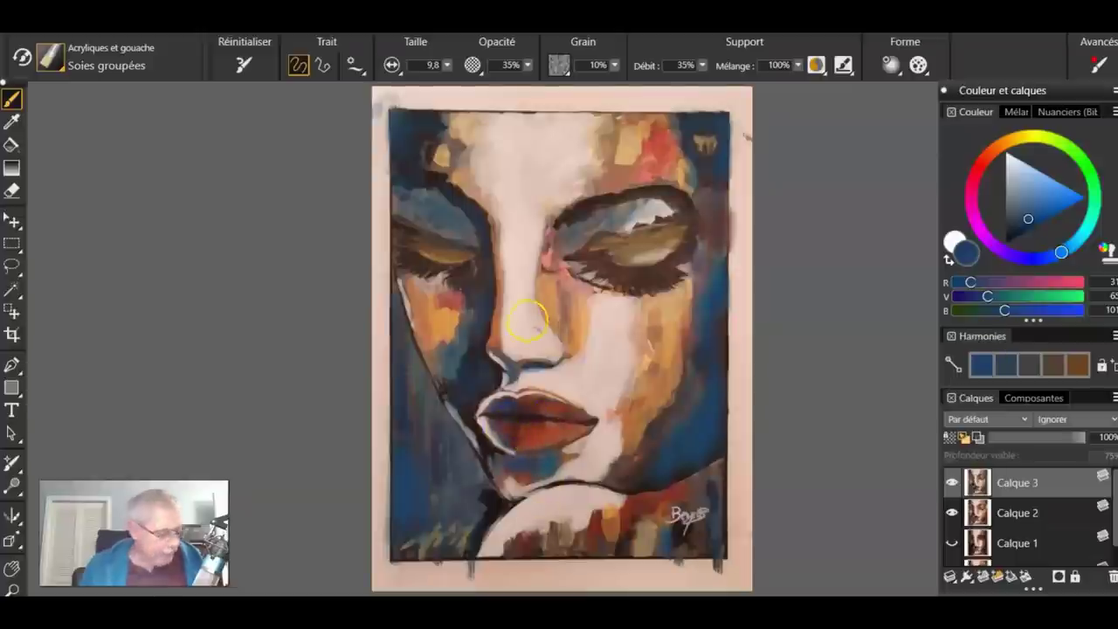
- Examine the repainted cheeks, lips, chin, eyes and upper left corner up close, then return to the full portrait
{"action": "left_click", "coordinate": [582, 402], "text": "ctrl"}
{"action": "left_click", "coordinate": [582, 401], "text": "ctrl"}
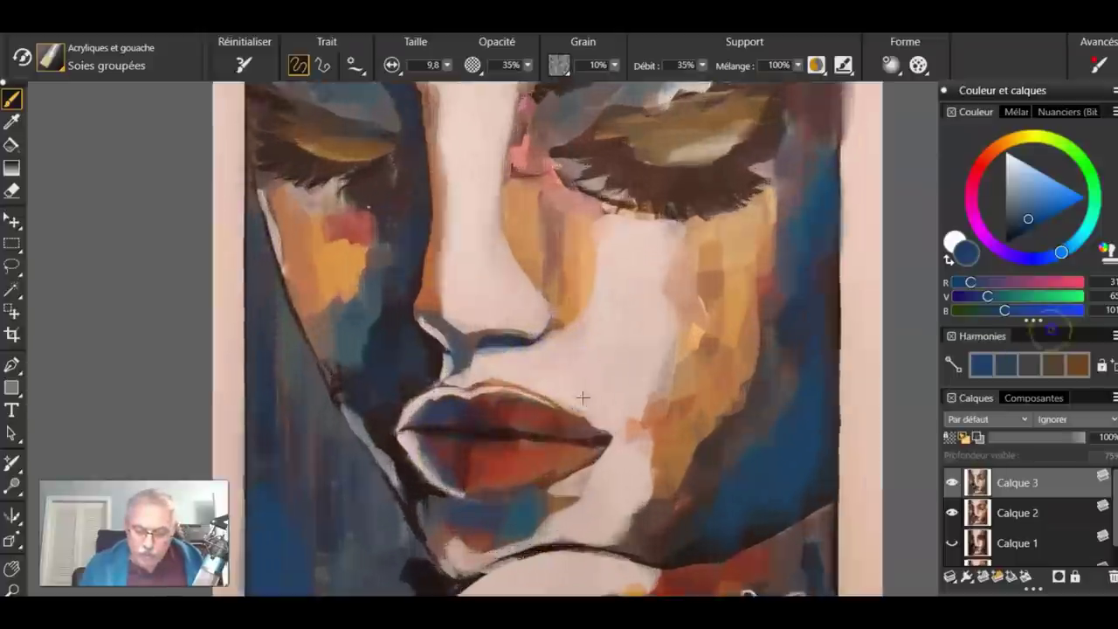
{"action": "left_click", "coordinate": [582, 402], "text": "ctrl"}
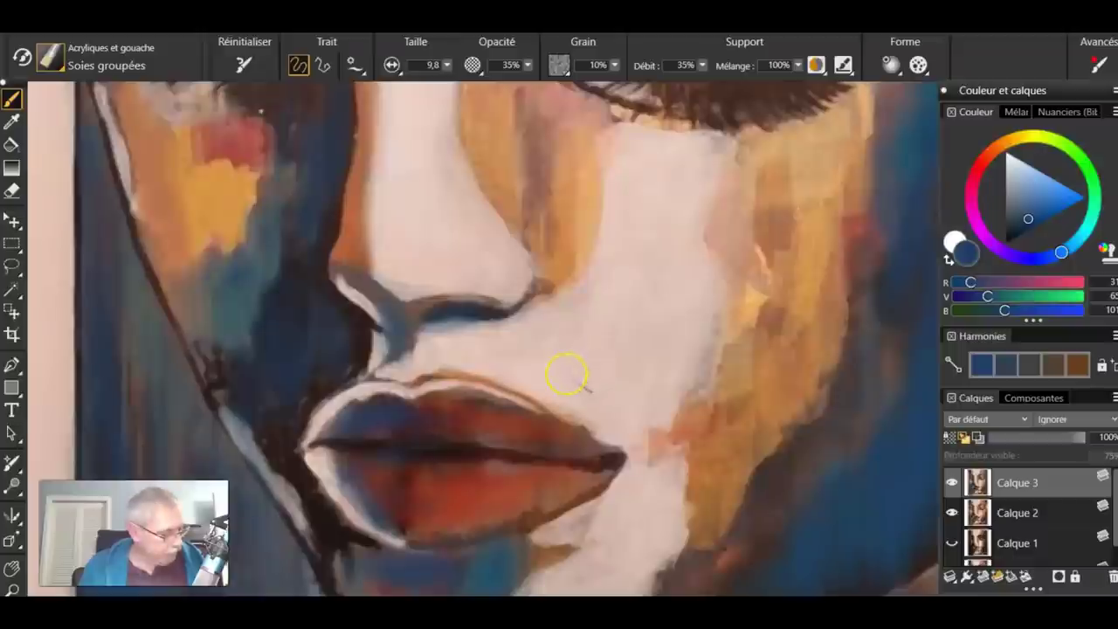
{"action": "left_click_drag", "start_coordinate": [630, 322], "coordinate": [653, 445]}
{"action": "left_click_drag", "start_coordinate": [650, 342], "coordinate": [634, 473]}
{"action": "left_click_drag", "start_coordinate": [673, 428], "coordinate": [563, 432]}
{"action": "mouse_move", "coordinate": [632, 419]}
{"action": "left_mouse_down"}
{"action": "mouse_move", "coordinate": [569, 529]}
{"action": "mouse_move", "coordinate": [622, 500]}
{"action": "left_mouse_up"}
{"action": "left_click_drag", "start_coordinate": [700, 365], "coordinate": [738, 299]}
{"action": "left_click_drag", "start_coordinate": [724, 466], "coordinate": [687, 350]}
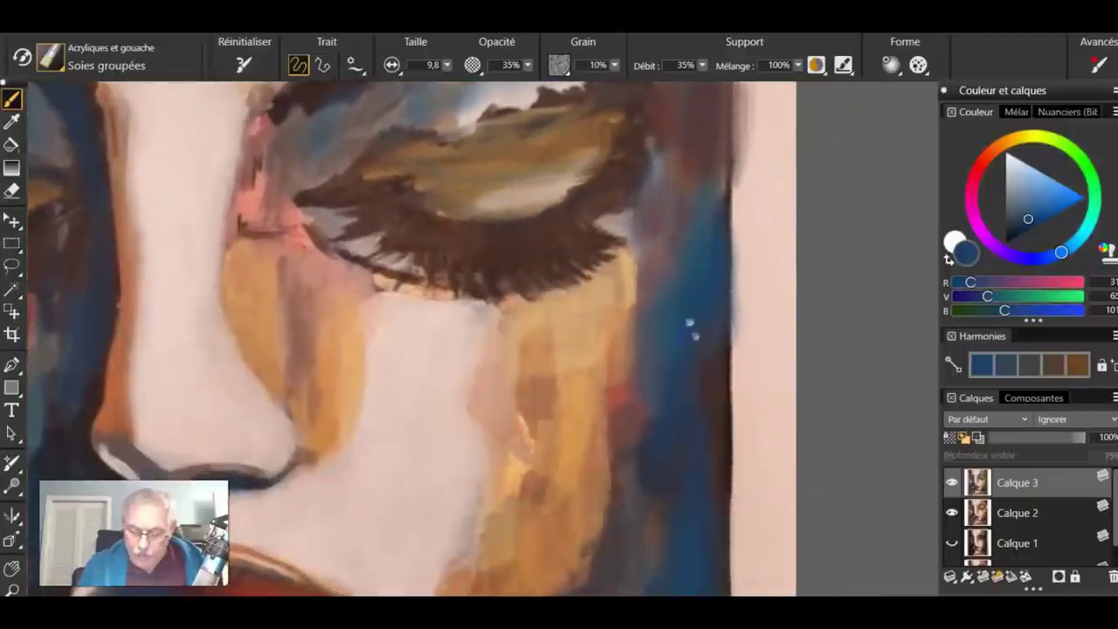
{"action": "scroll", "coordinate": [676, 387], "scroll_direction": "down", "scroll_amount": 5}
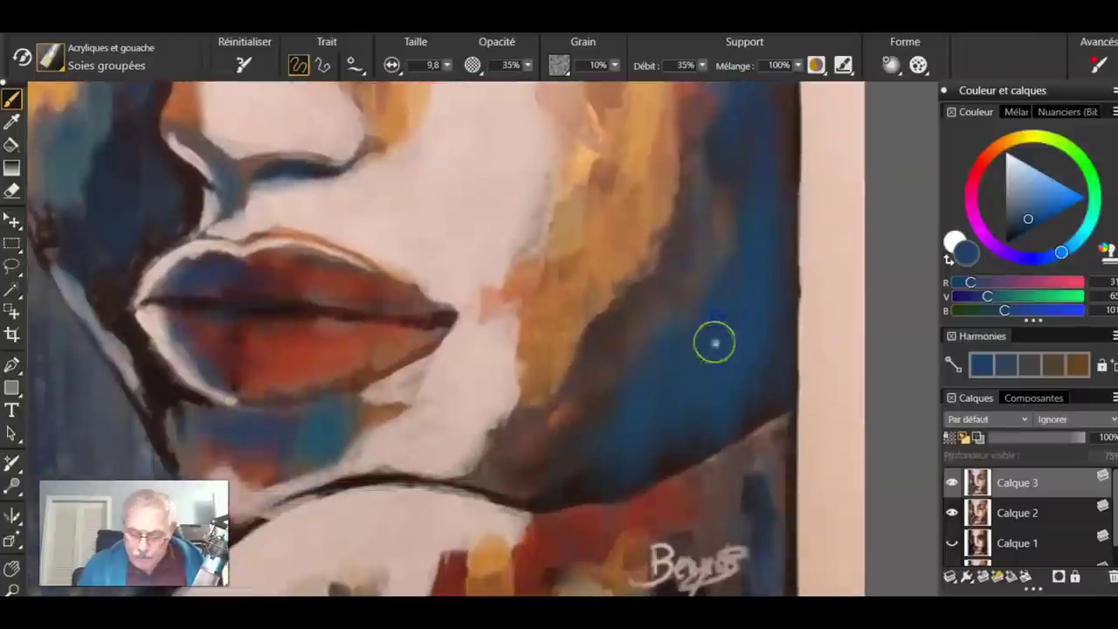
{"action": "scroll", "coordinate": [616, 419], "scroll_direction": "left", "scroll_amount": 5}
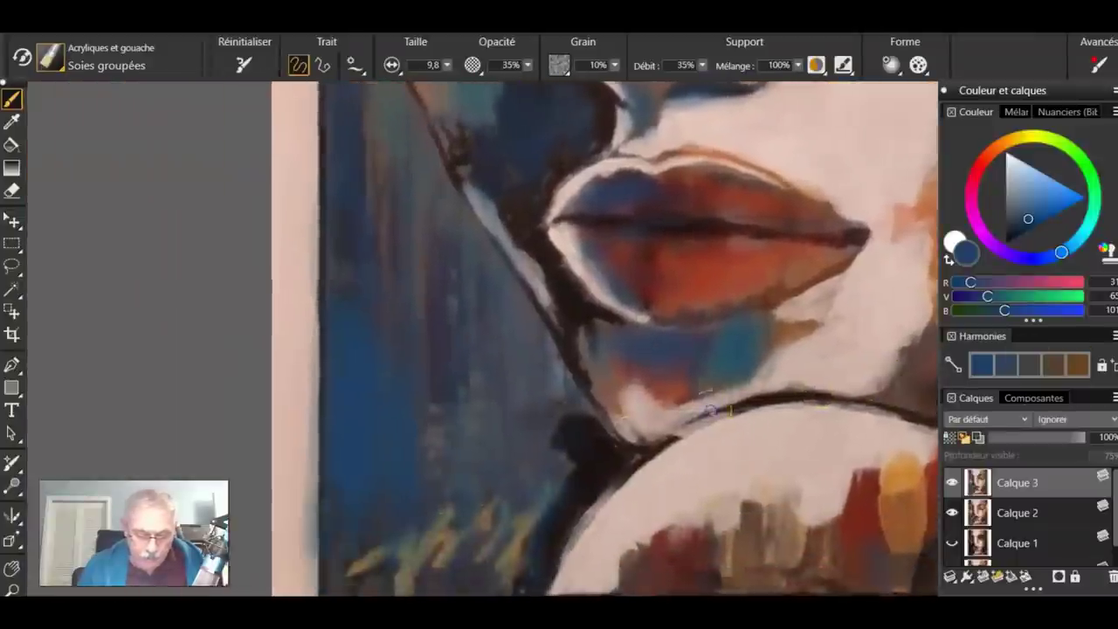
{"action": "mouse_move", "coordinate": [714, 387]}
{"action": "left_mouse_down"}
{"action": "mouse_move", "coordinate": [636, 479]}
{"action": "mouse_move", "coordinate": [610, 491]}
{"action": "left_mouse_up"}
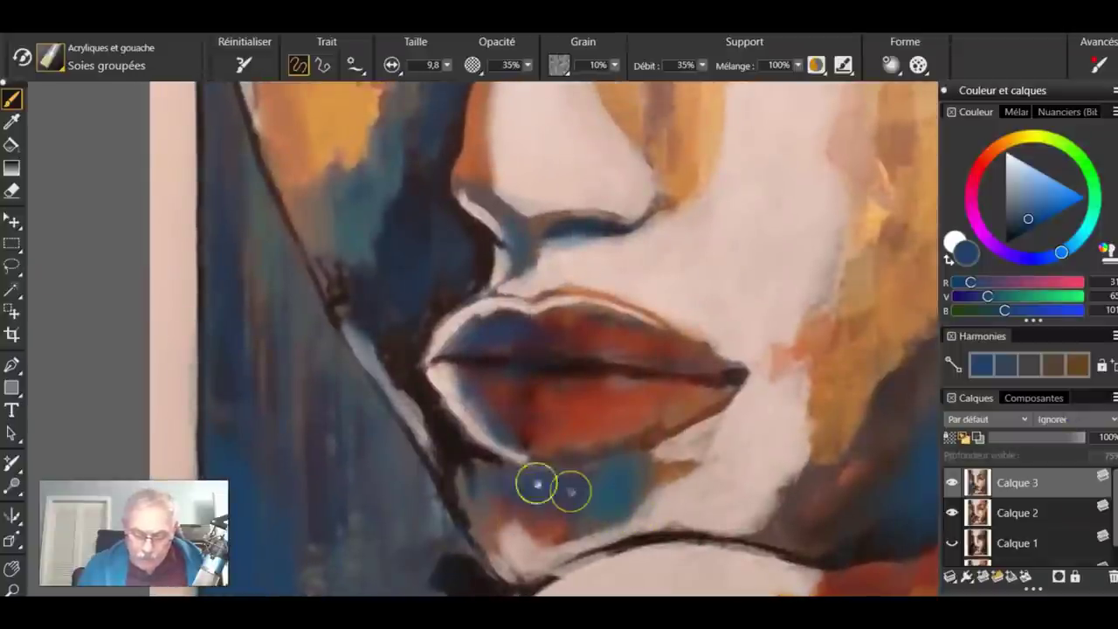
{"action": "left_click_drag", "start_coordinate": [536, 501], "coordinate": [561, 572]}
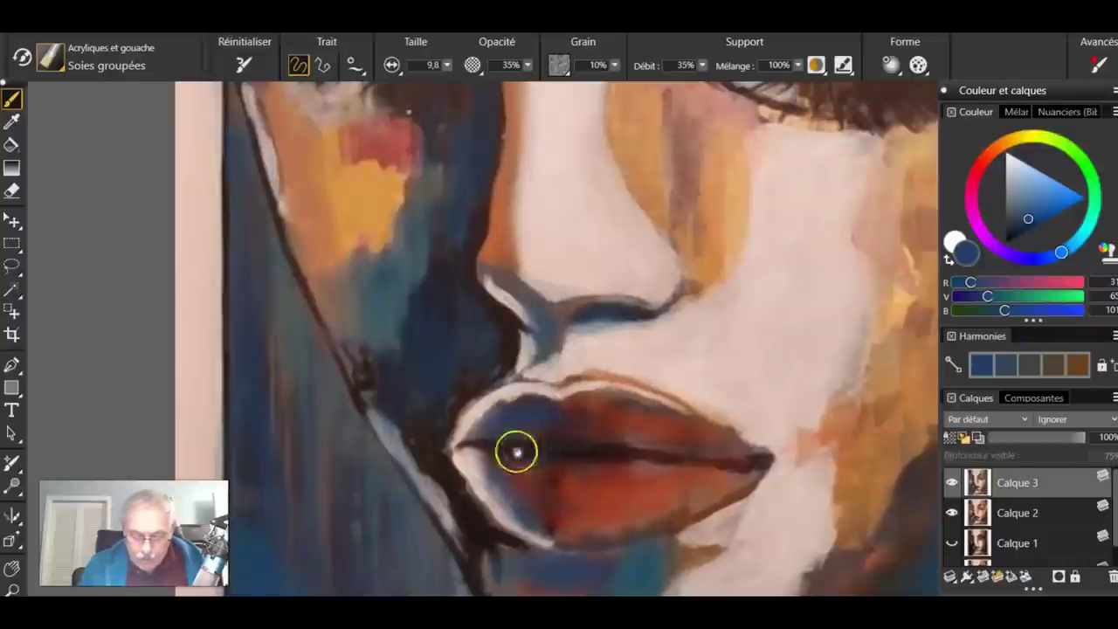
{"action": "scroll", "coordinate": [523, 448], "scroll_direction": "up", "scroll_amount": 15}
{"action": "scroll", "coordinate": [523, 448], "scroll_direction": "left", "scroll_amount": 2}
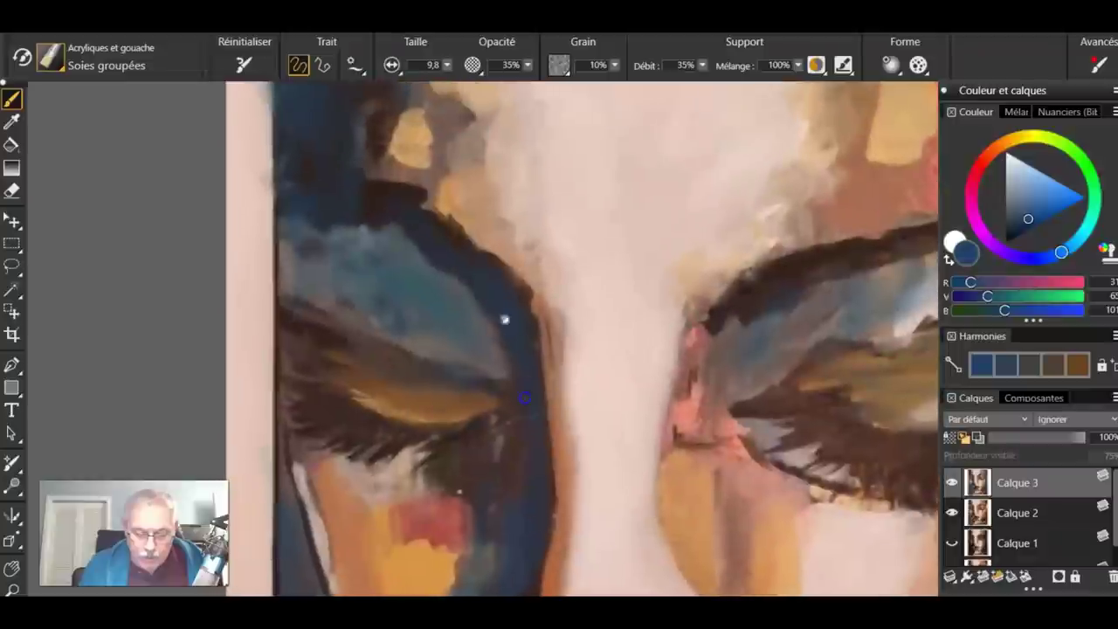
{"action": "scroll", "coordinate": [512, 357], "scroll_direction": "up", "scroll_amount": 5}
{"action": "scroll", "coordinate": [511, 357], "scroll_direction": "left", "scroll_amount": 2}
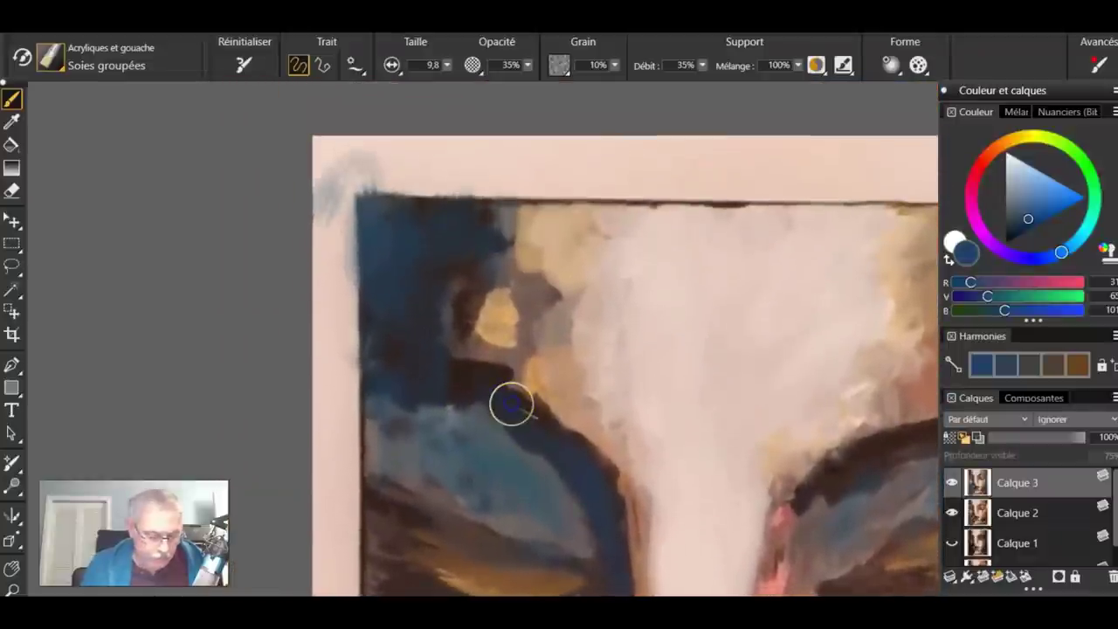
{"action": "double_click", "coordinate": [11, 568]}
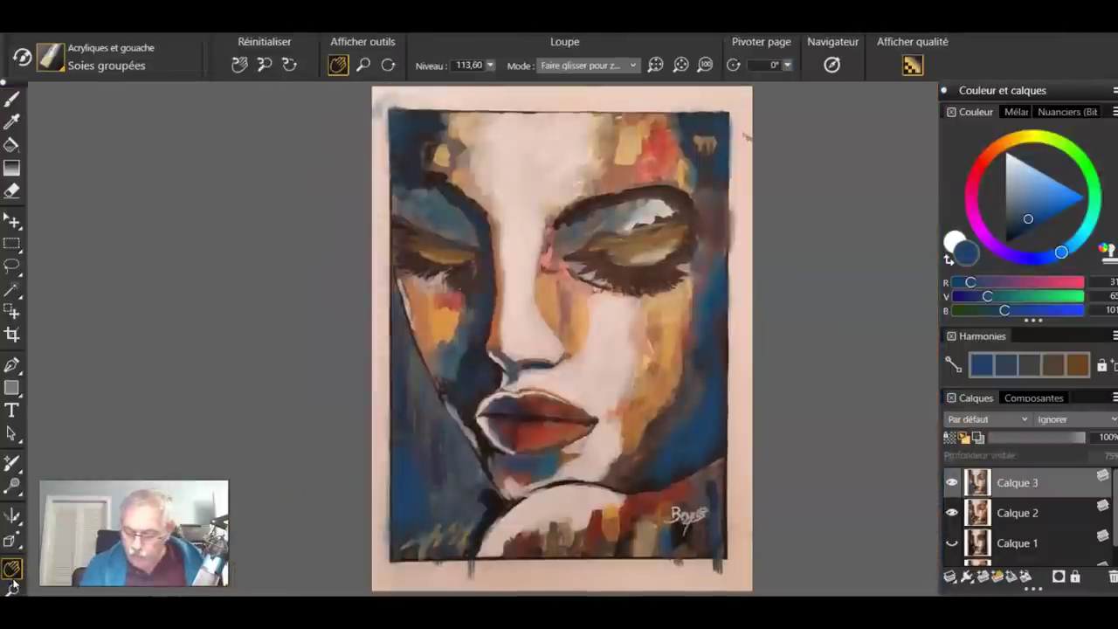
- Hide the Calque 3 and Calque 2 layers and toggle Calque 3 to compare the blue version with the original portrait
{"action": "left_click", "coordinate": [952, 482]}
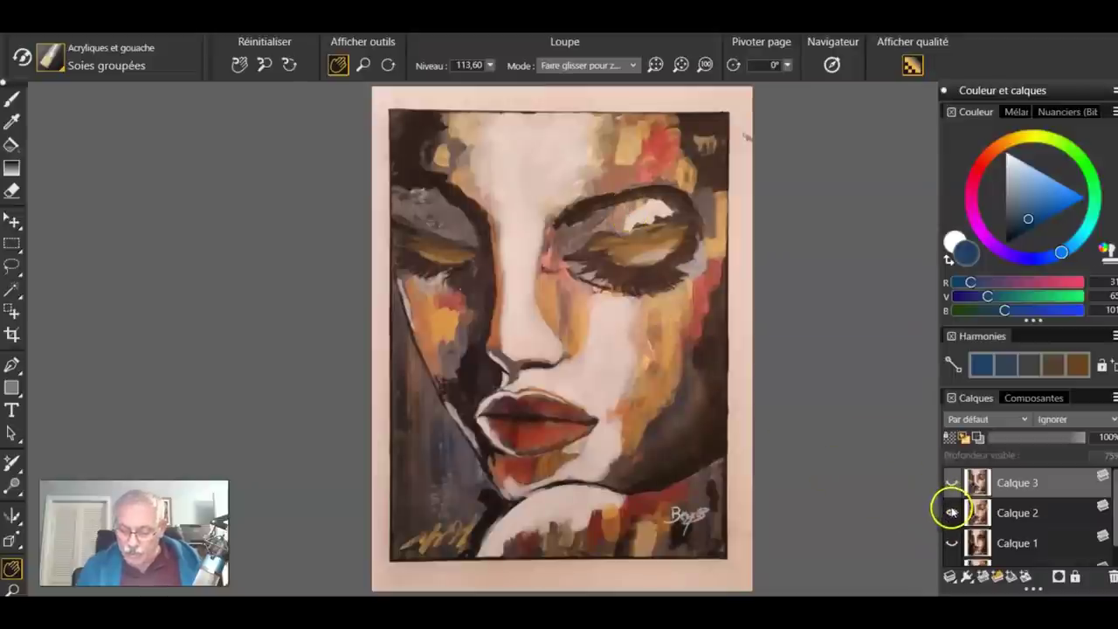
{"action": "left_click", "coordinate": [952, 512]}
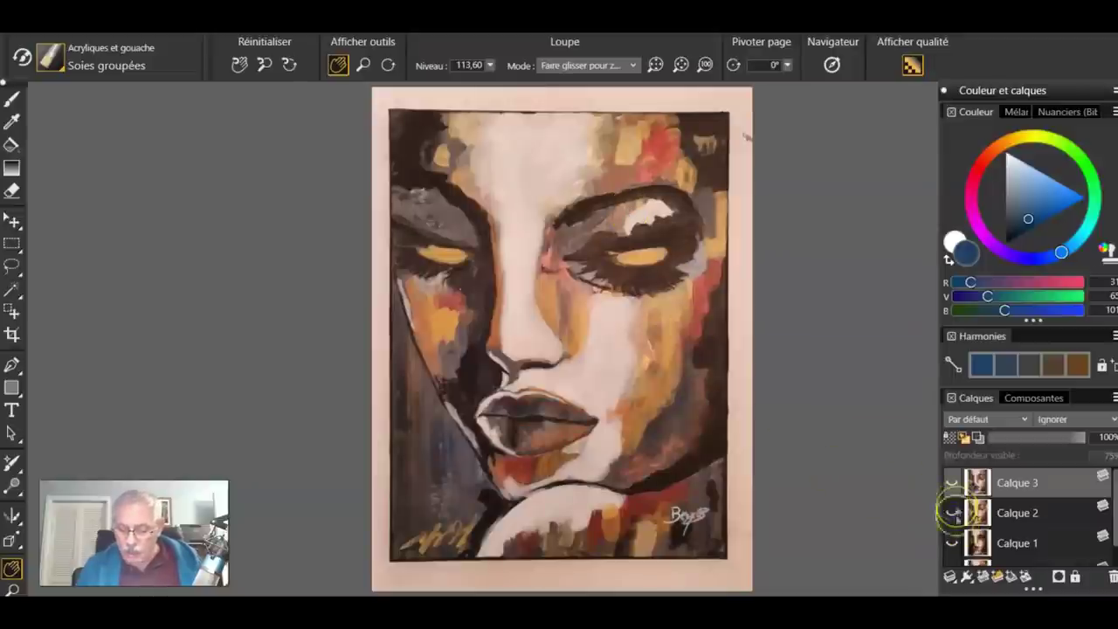
{"action": "left_click", "coordinate": [952, 483]}
{"action": "left_click", "coordinate": [953, 484]}
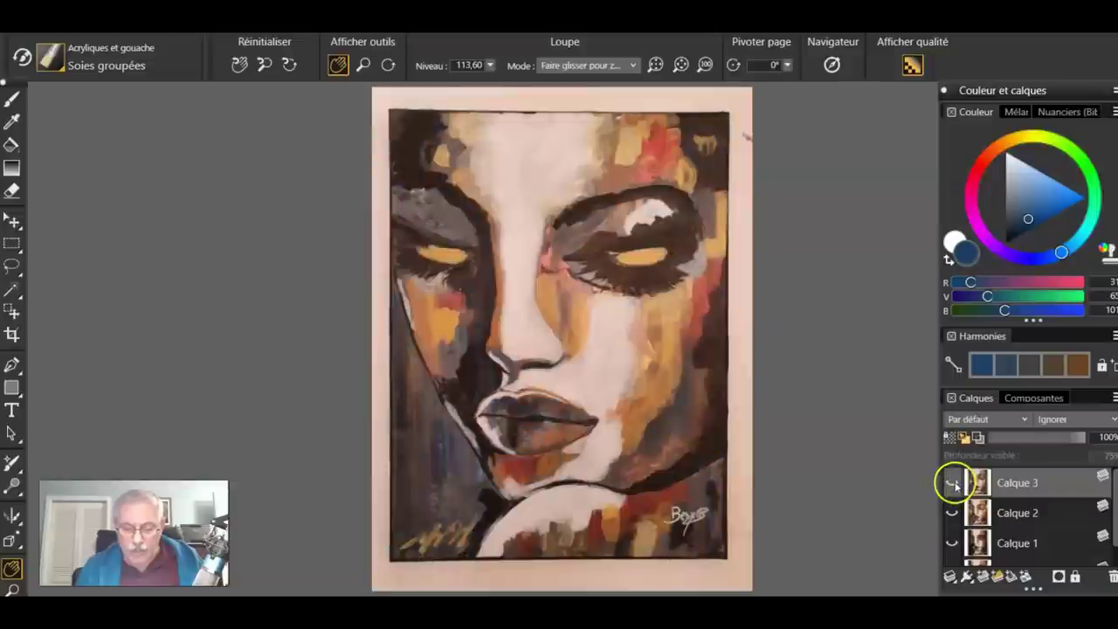
{"action": "left_click", "coordinate": [954, 485]}
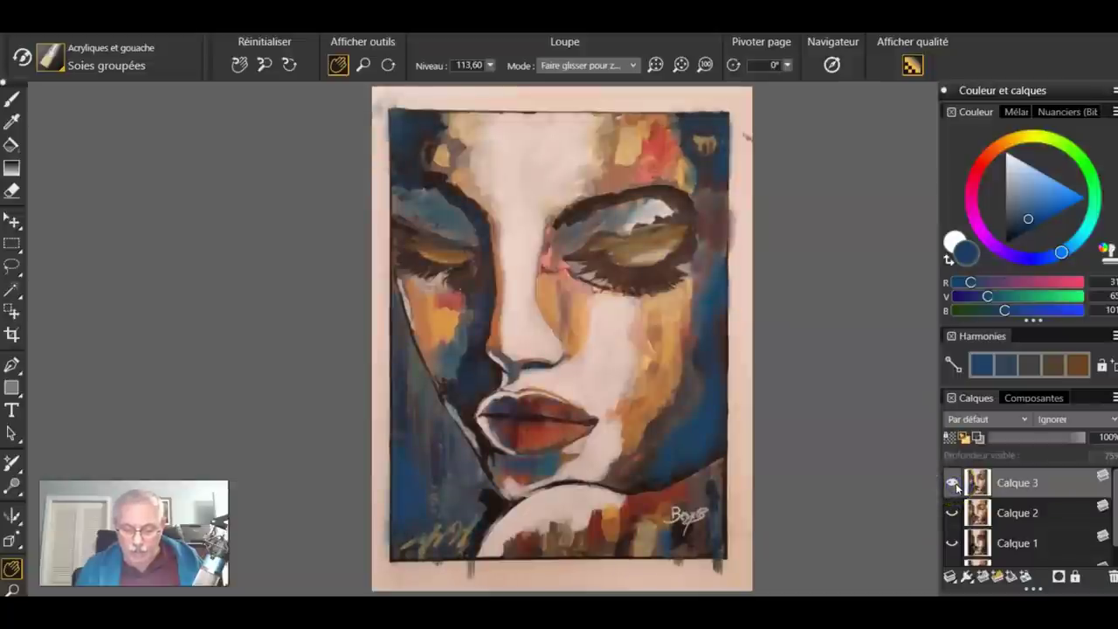
{"action": "left_click", "coordinate": [953, 485]}
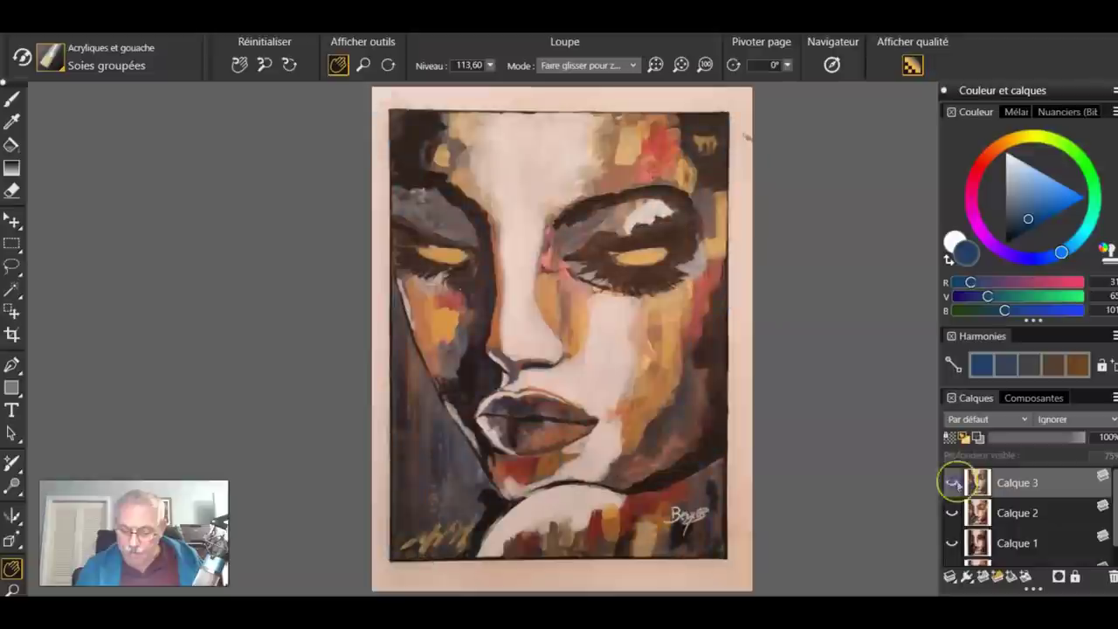
- Toggle the visibility of Calque 1 to compare its darkened shadows with the original portrait
{"action": "left_click", "coordinate": [953, 540]}
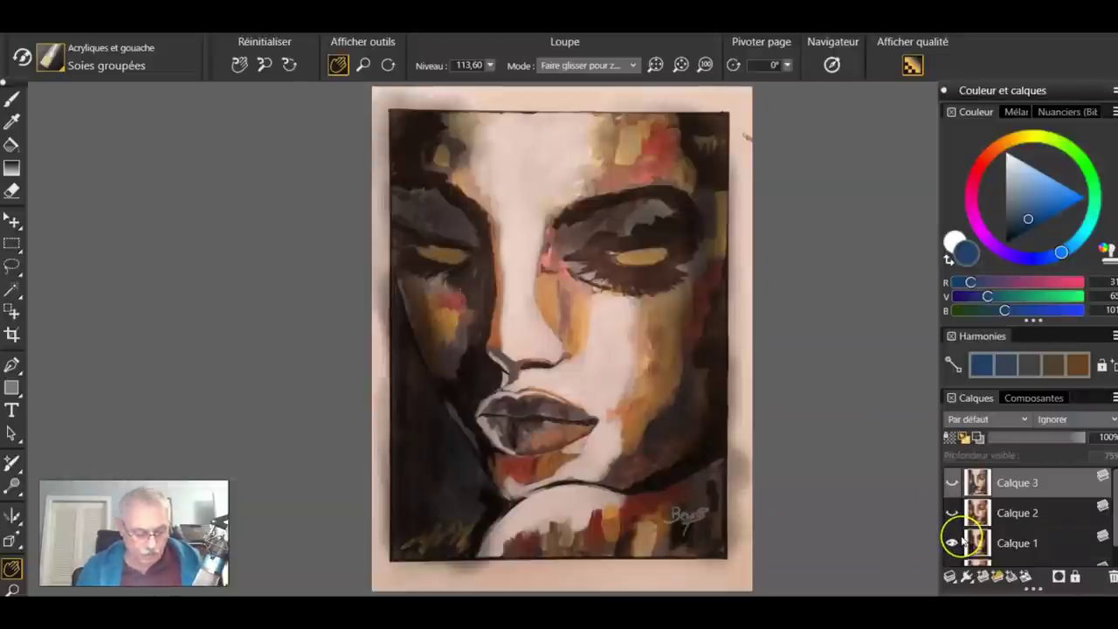
{"action": "left_click", "coordinate": [954, 542]}
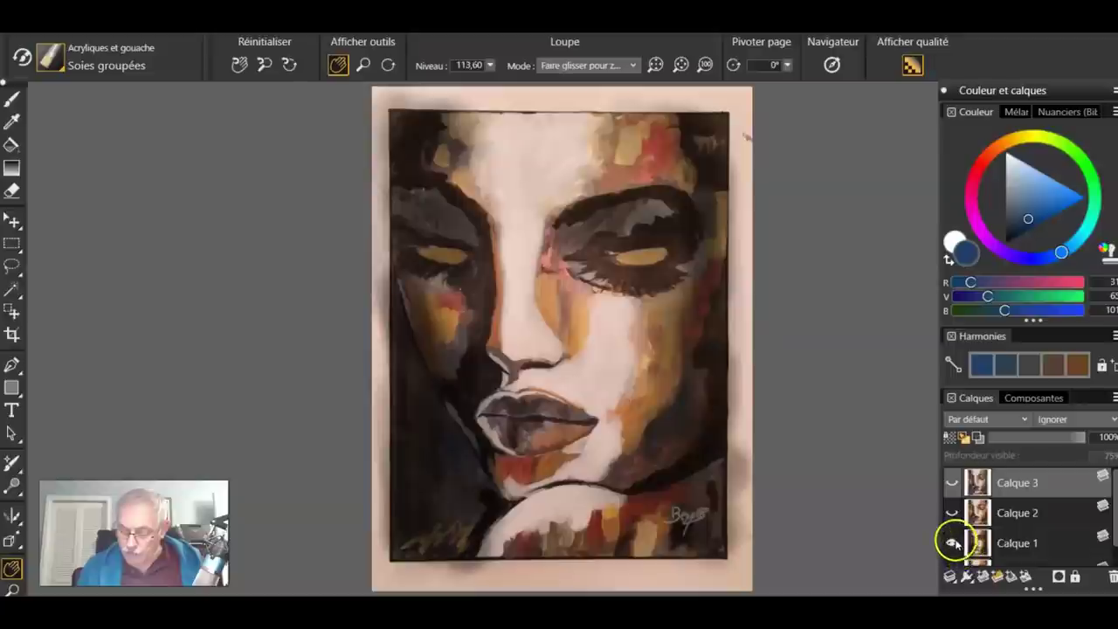
{"action": "left_click", "coordinate": [952, 543]}
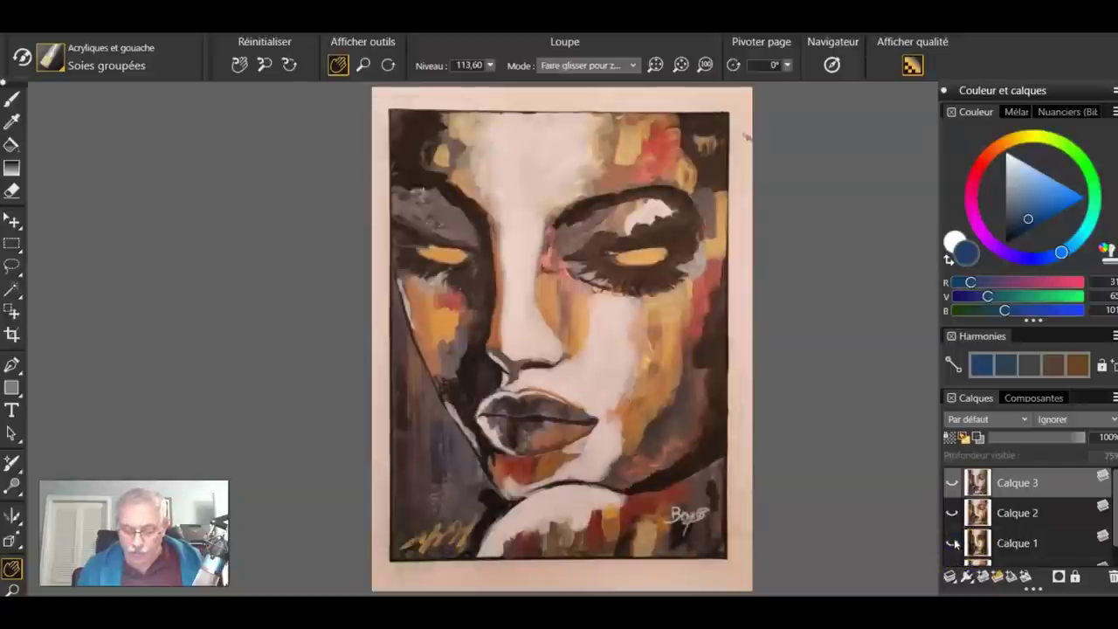
{"action": "left_click", "coordinate": [954, 543]}
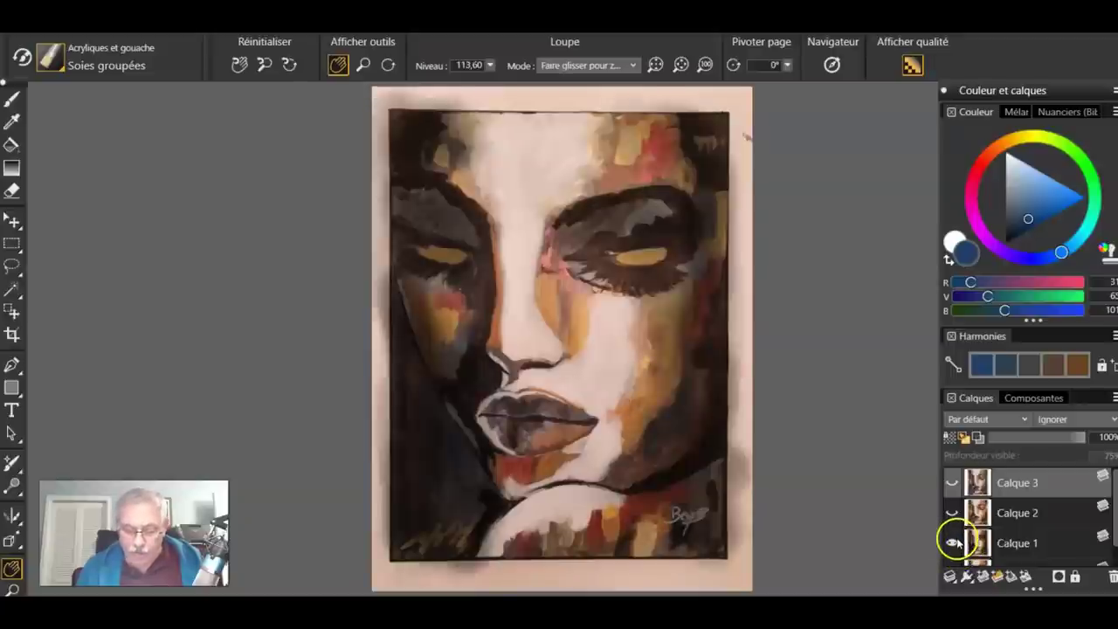
- Show and hide Calque 3 and Calque 1 in turn to compare the blue version with the darkened one and the original
{"action": "left_click", "coordinate": [950, 482]}
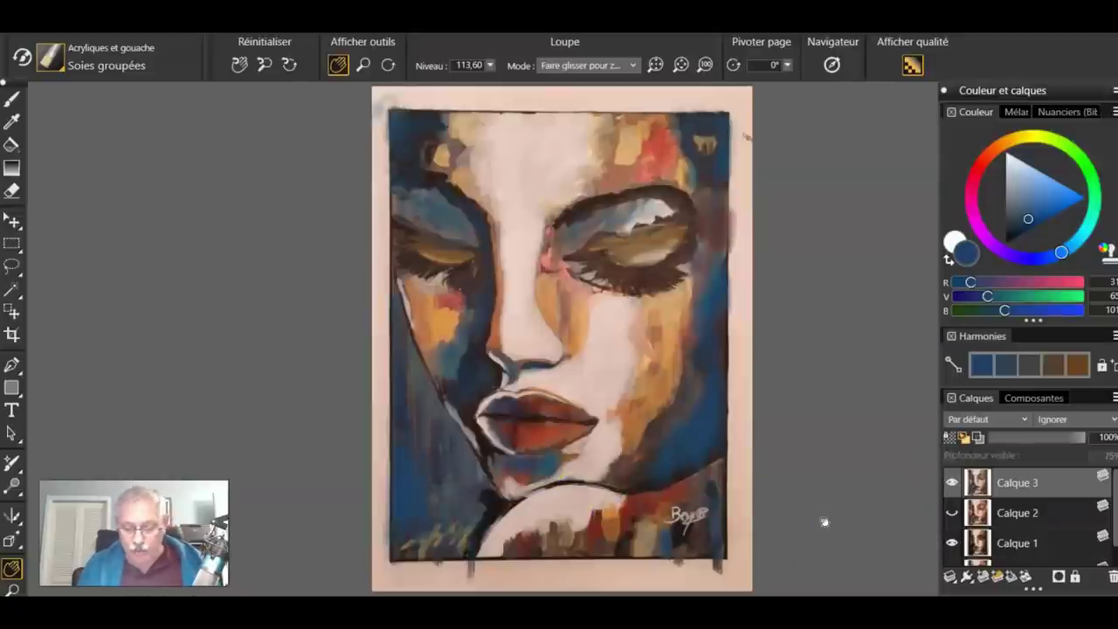
{"action": "left_click", "coordinate": [952, 482]}
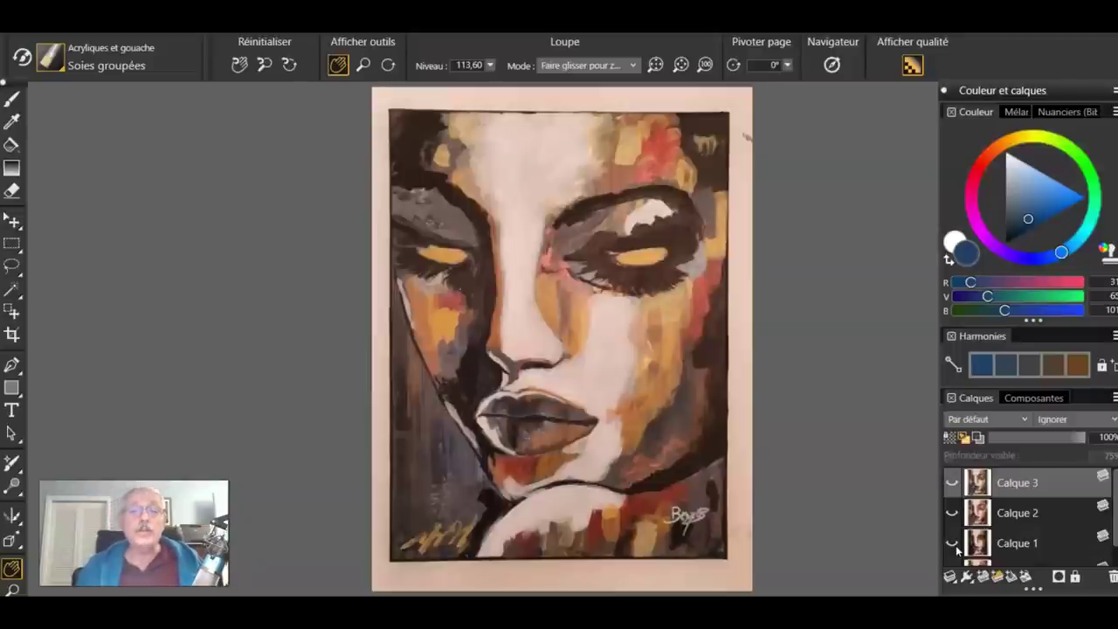
{"action": "left_click", "coordinate": [953, 543]}
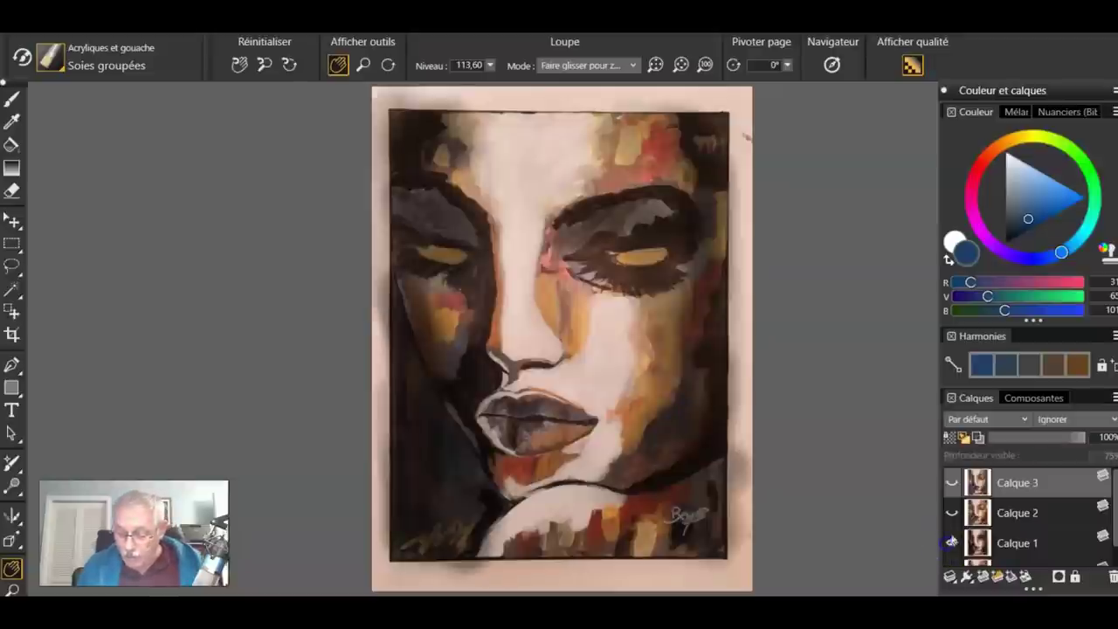
{"action": "left_click", "coordinate": [951, 482]}
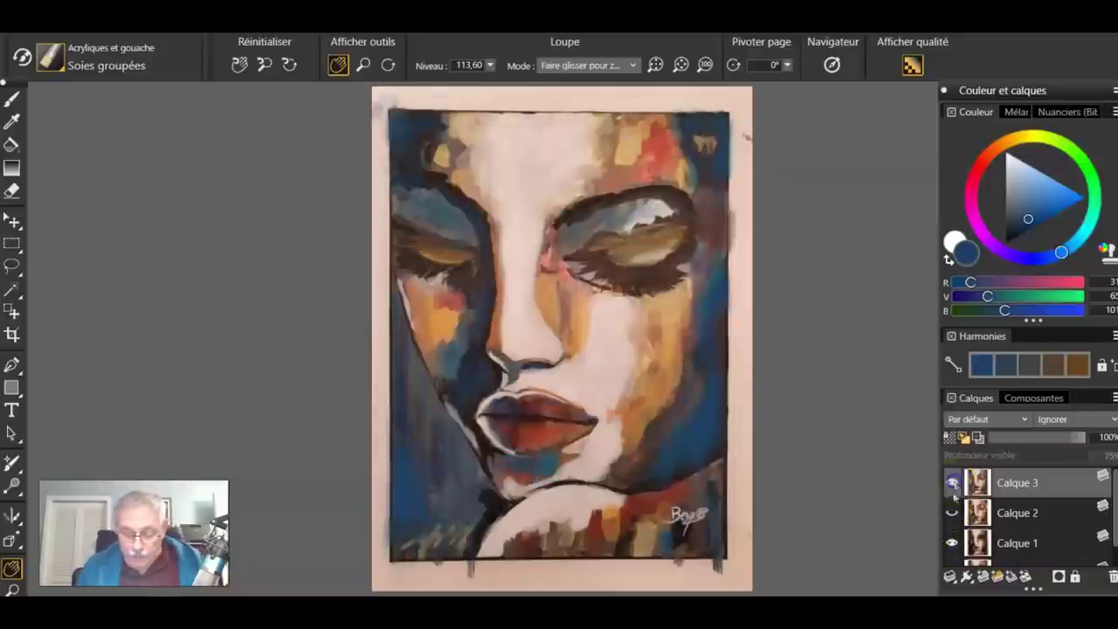
{"action": "left_click", "coordinate": [951, 482]}
- Toggle Calque 2 and Calque 1 to compare the repainted eyes and lips with the original portrait
{"action": "left_click", "coordinate": [951, 513]}
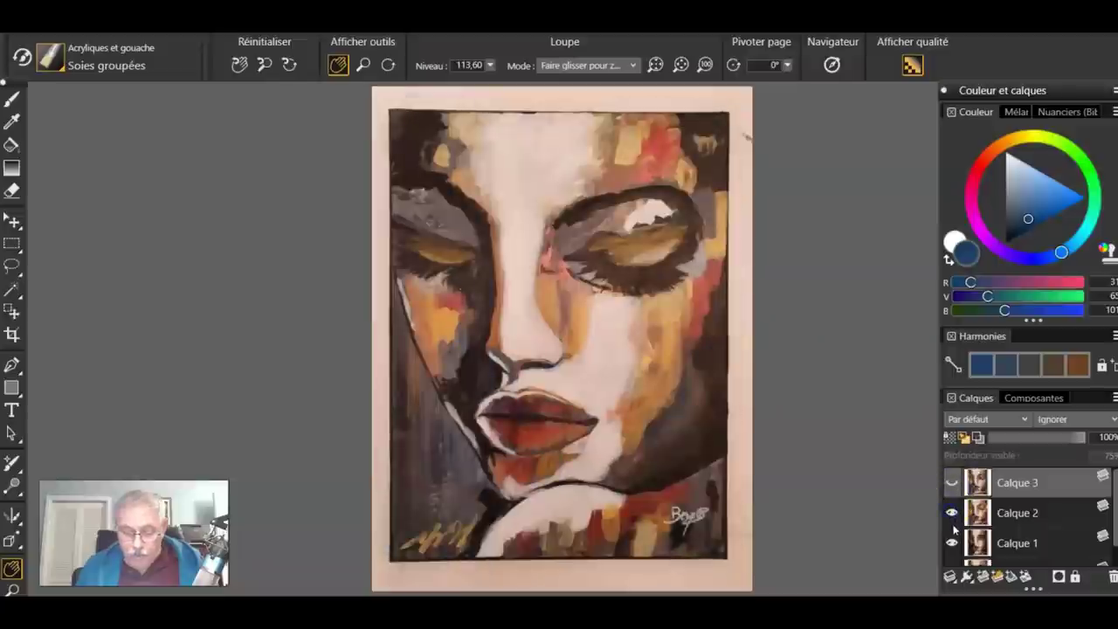
{"action": "left_click", "coordinate": [951, 543]}
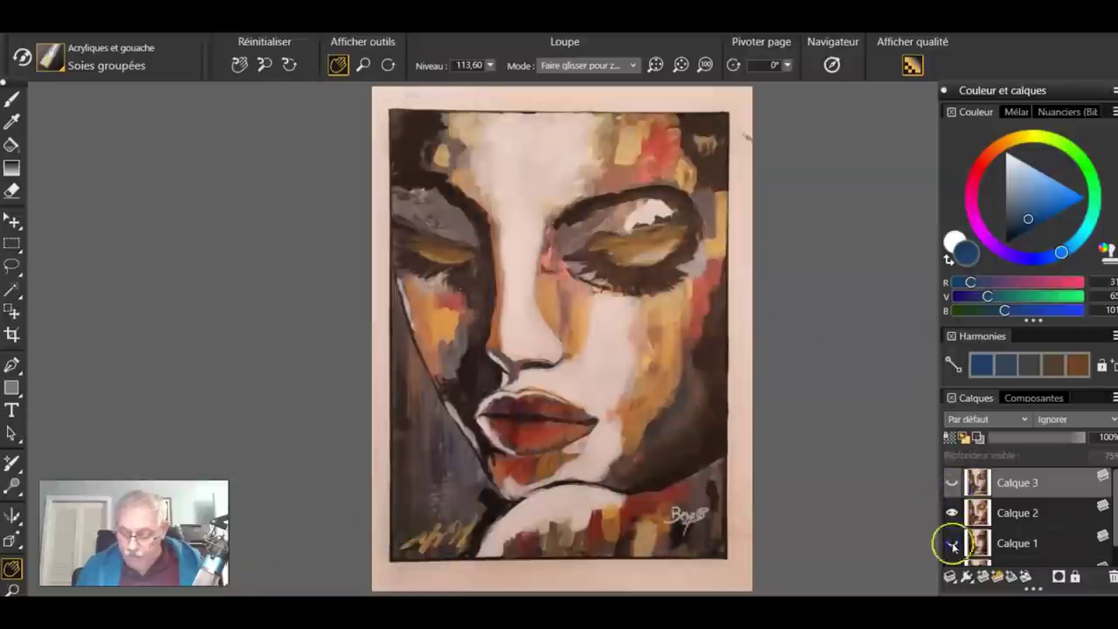
{"action": "left_click", "coordinate": [952, 513]}
{"action": "left_click", "coordinate": [951, 542]}
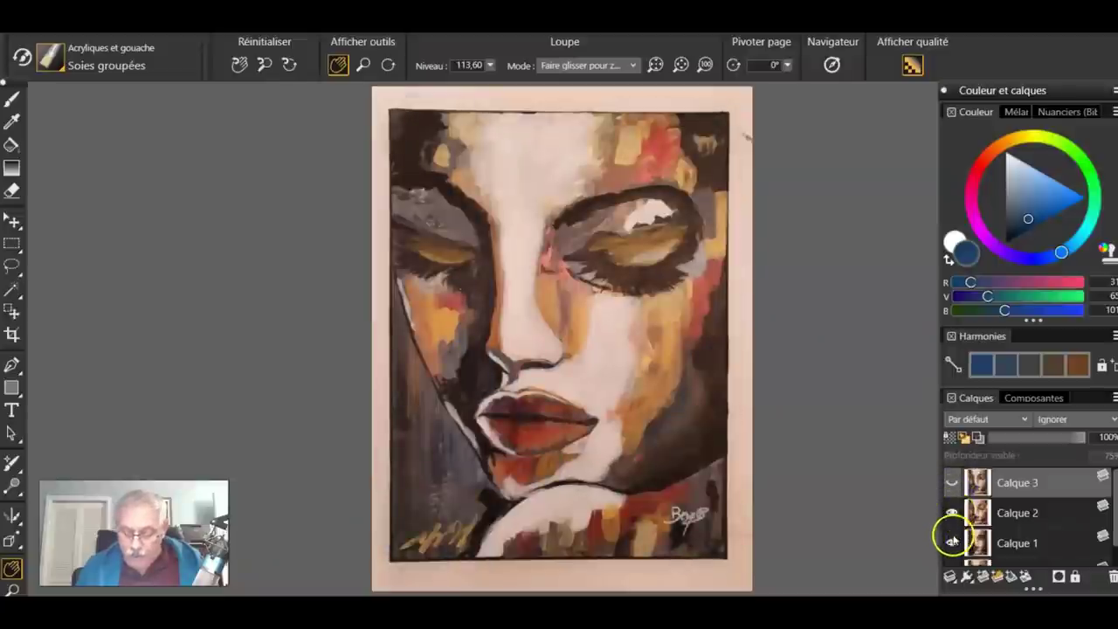
{"action": "left_click", "coordinate": [952, 512]}
{"action": "left_click", "coordinate": [951, 512]}
{"action": "left_click", "coordinate": [952, 512]}
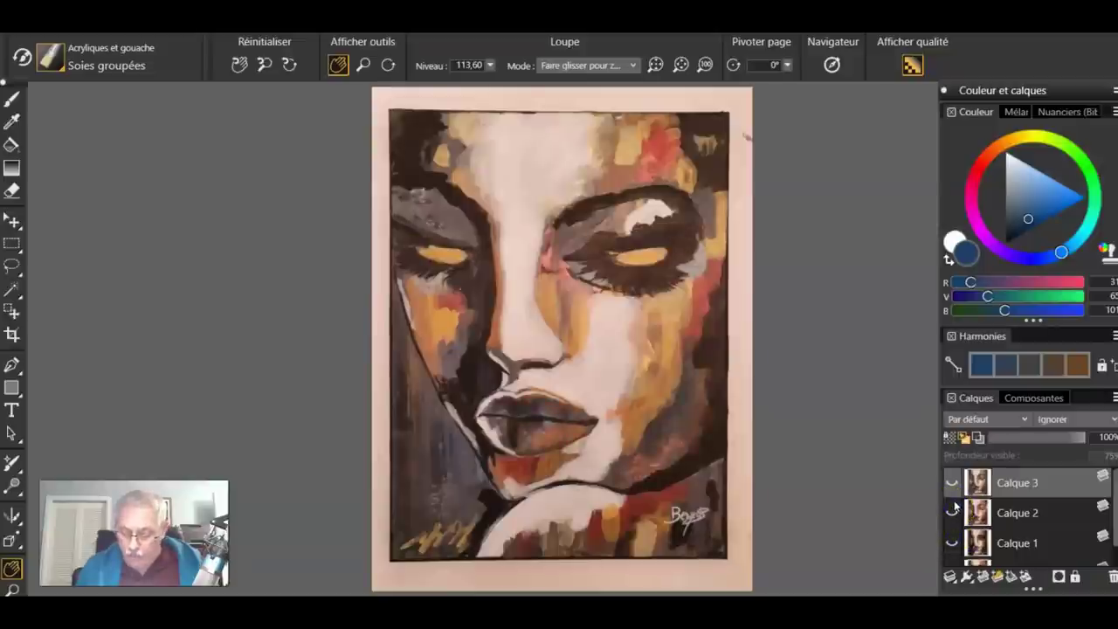
{"action": "left_click", "coordinate": [952, 513]}
- Toggle Calque 3 above Calque 2 to compare the blue recolouring with the version that only has repainted eyes and lips
{"action": "left_click", "coordinate": [952, 482]}
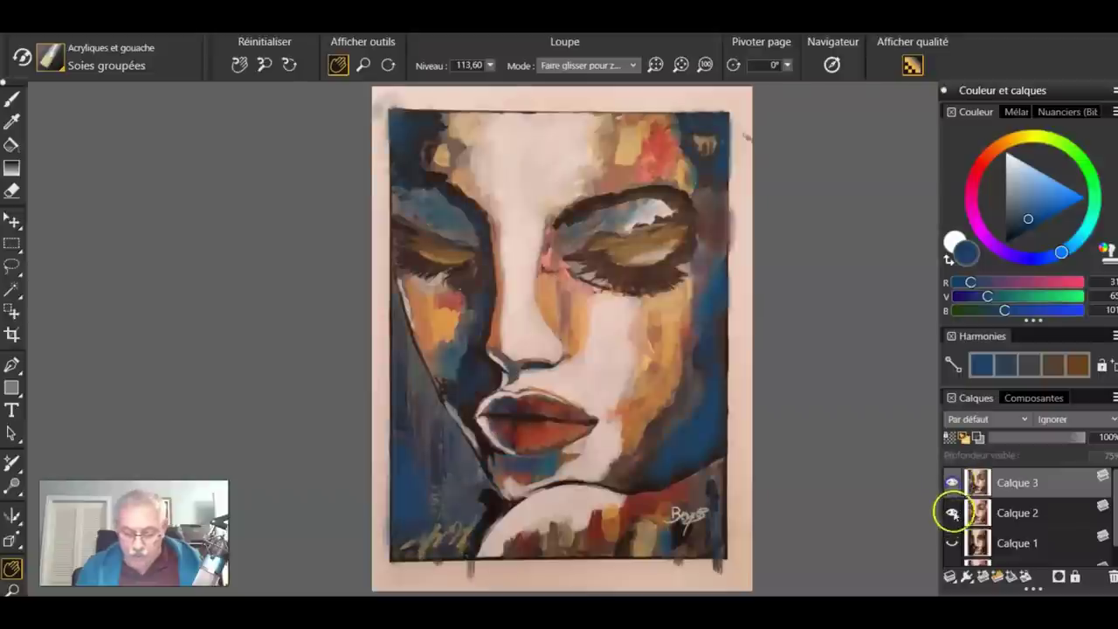
{"action": "left_click", "coordinate": [952, 543]}
{"action": "left_click", "coordinate": [951, 482]}
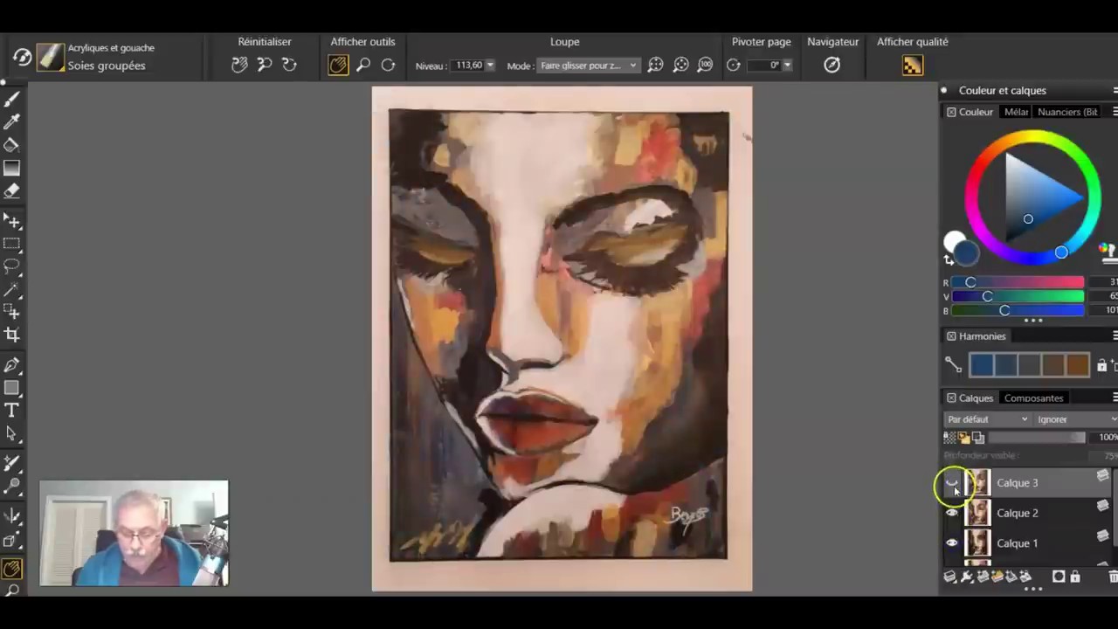
{"action": "left_click", "coordinate": [952, 482]}
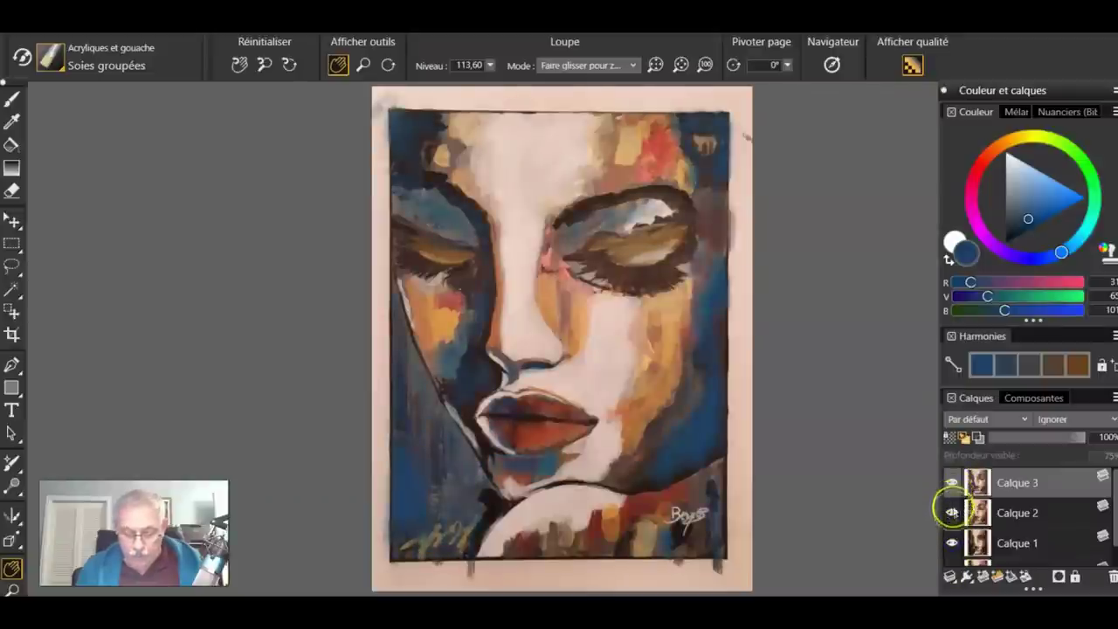
{"action": "left_click", "coordinate": [952, 483]}
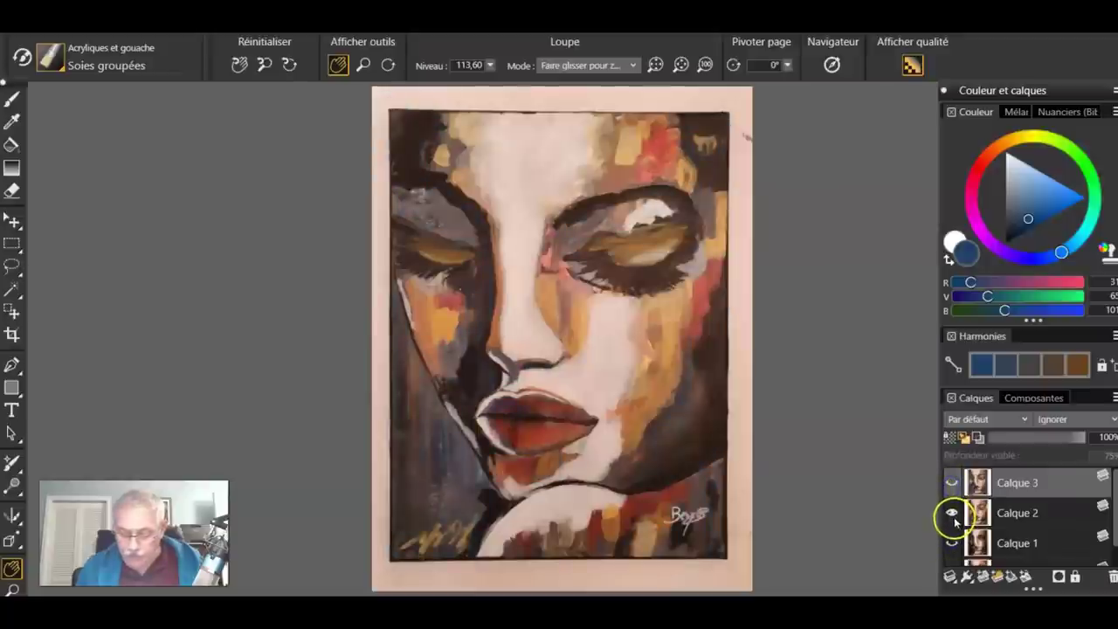
- Toggle the visibility of Calque 2 repeatedly to compare the repainted eyes and lips with the original portrait
{"action": "left_click", "coordinate": [952, 513]}
{"action": "left_click", "coordinate": [952, 512]}
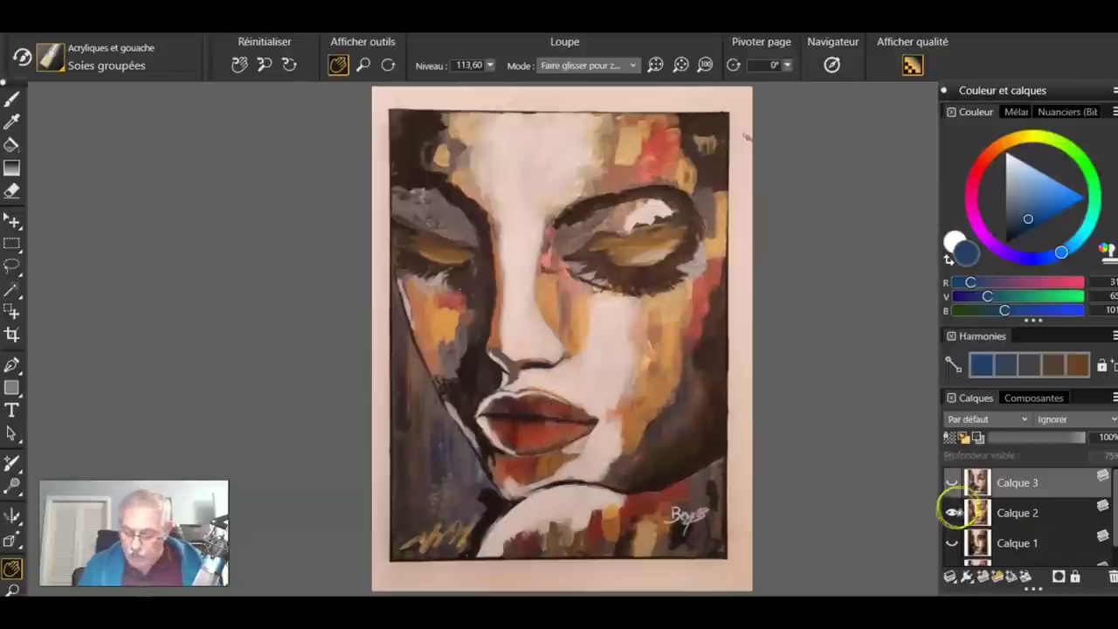
{"action": "left_click", "coordinate": [952, 512]}
{"action": "left_click", "coordinate": [952, 515]}
{"action": "left_click", "coordinate": [952, 515]}
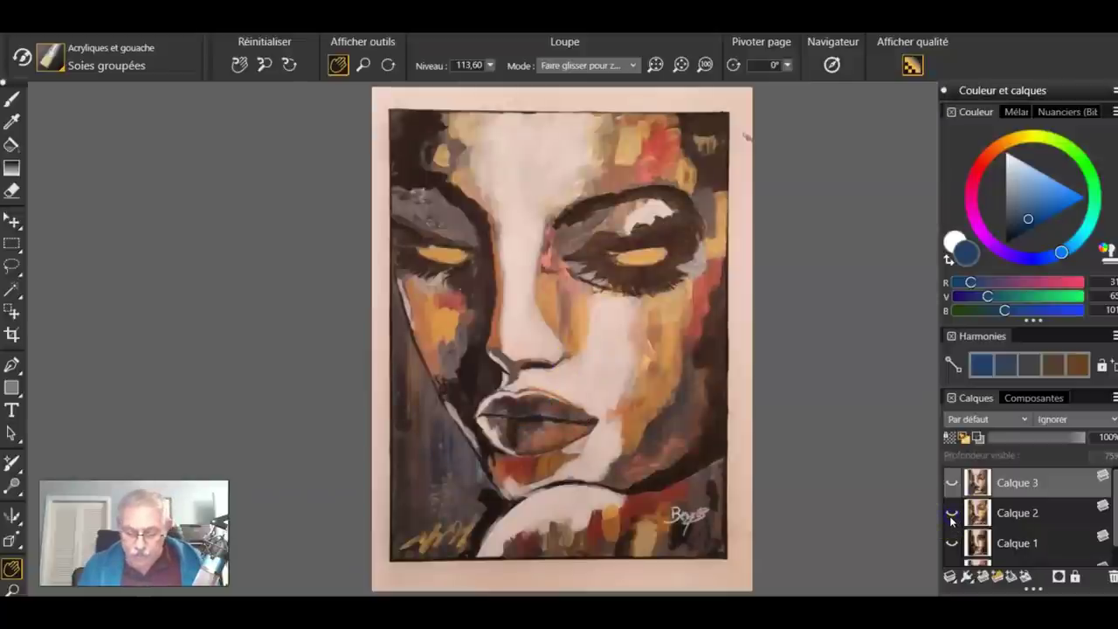
- Show Calque 1, Calque 2 and Calque 3 again in turn, ending on the blue version
{"action": "left_click", "coordinate": [952, 542]}
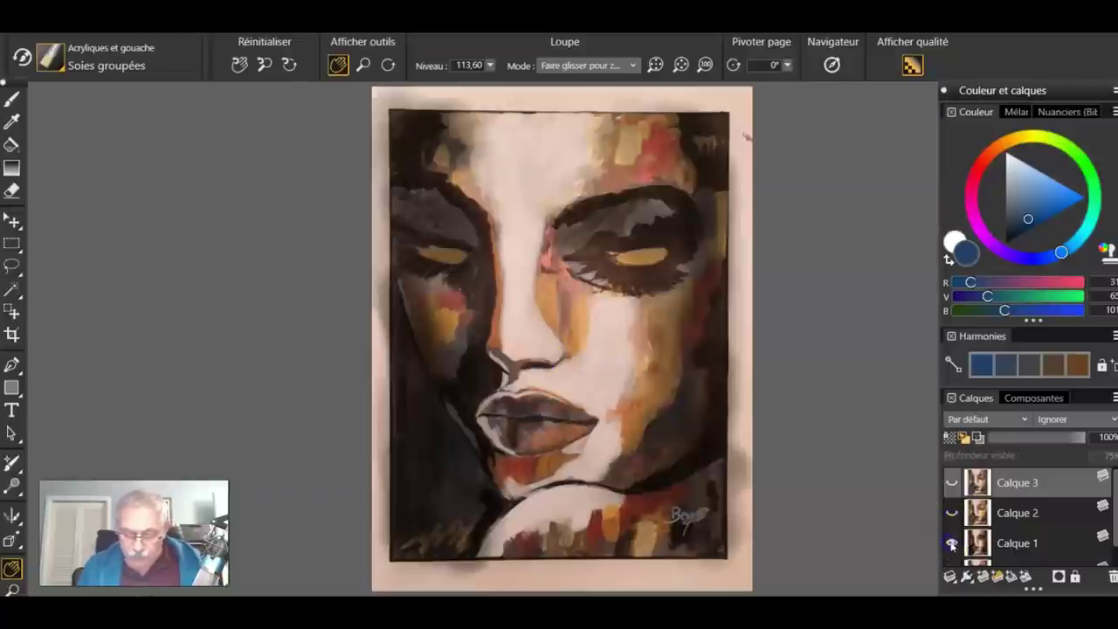
{"action": "left_click", "coordinate": [951, 513]}
{"action": "left_click", "coordinate": [952, 482]}
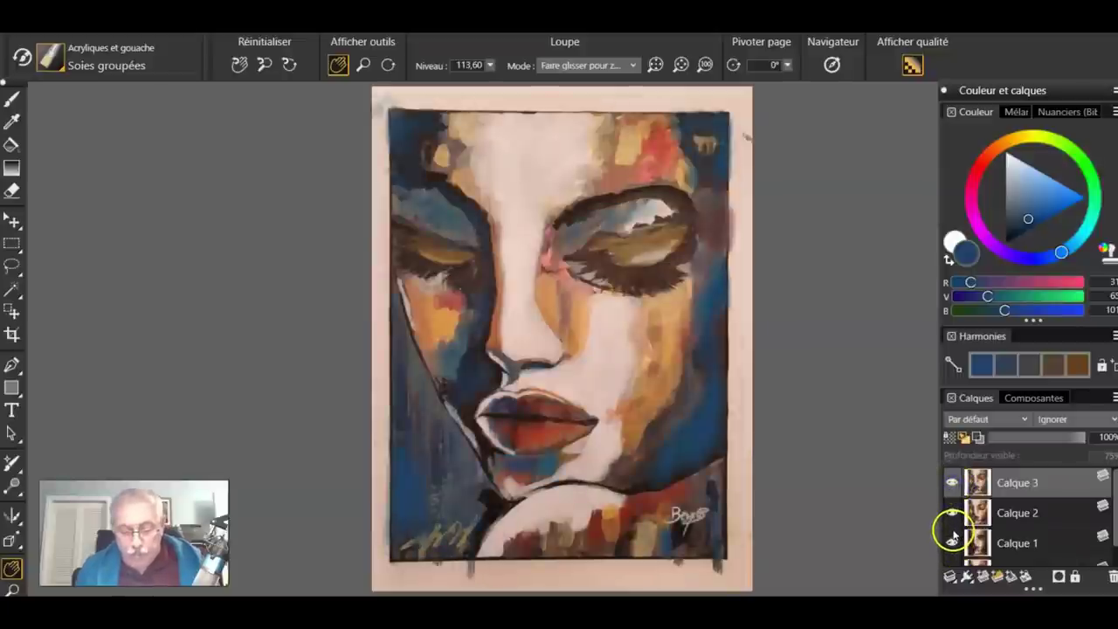
{"action": "left_click", "coordinate": [959, 516]}
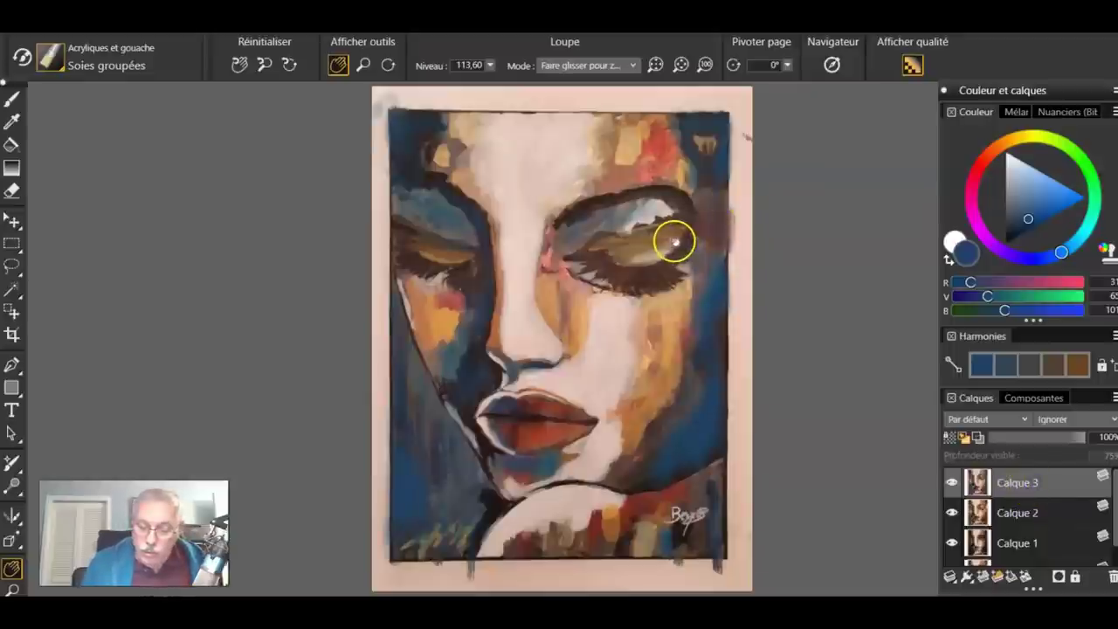
- Sample the forehead's red, make it more saturated, and brush red accents on the shadowed left cheek, right face edge and lower lip
{"action": "key", "text": "b"}
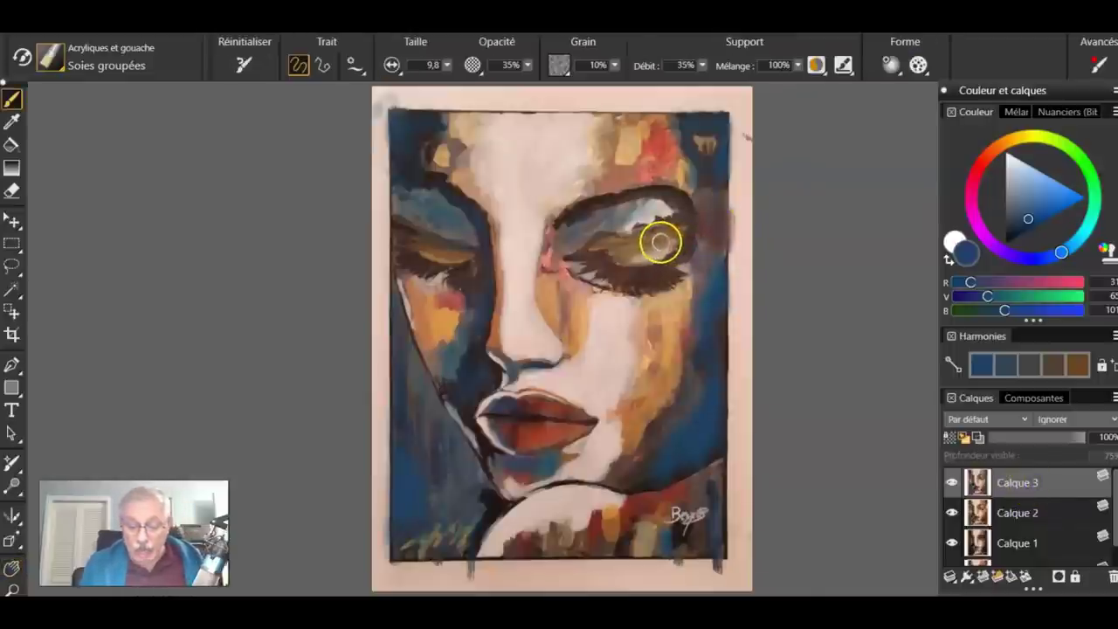
{"action": "left_click", "coordinate": [661, 148], "text": "alt"}
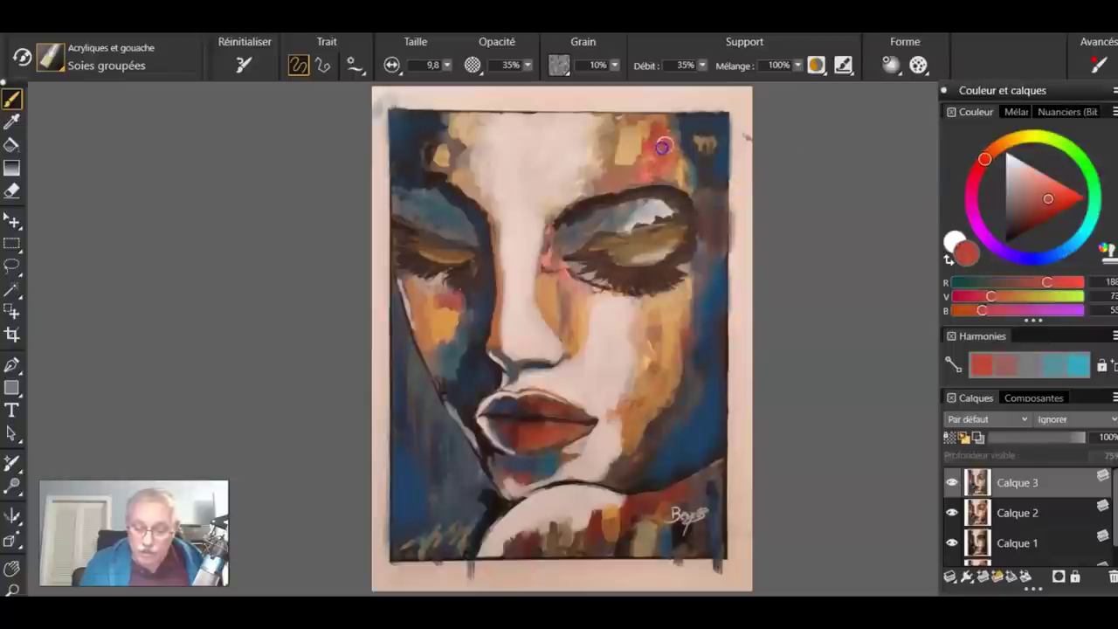
{"action": "left_click_drag", "start_coordinate": [1053, 201], "coordinate": [1067, 206]}
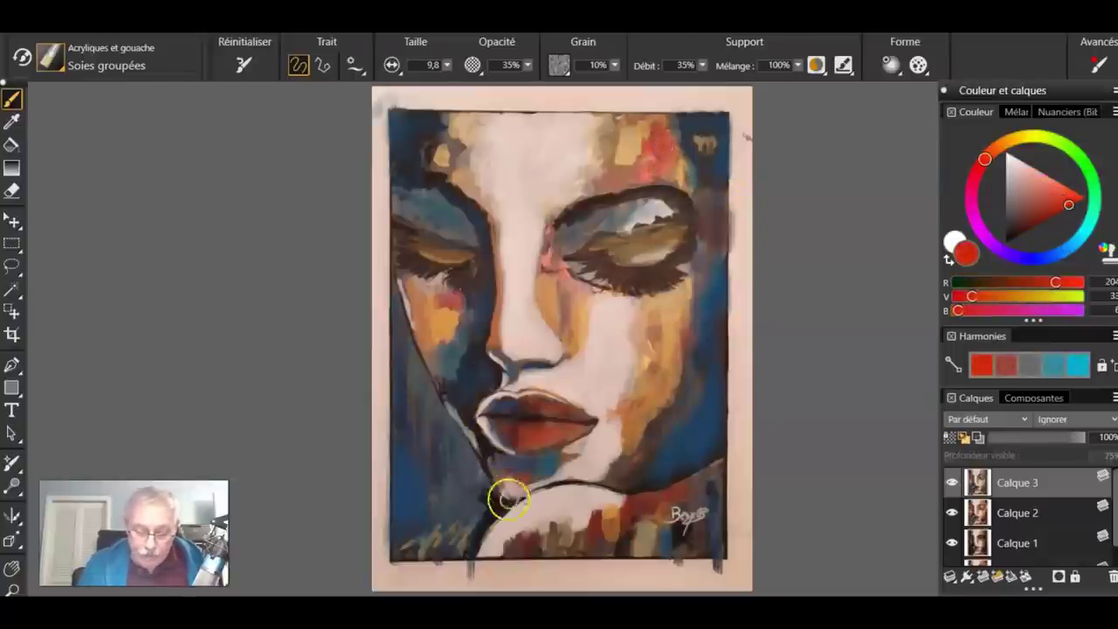
{"action": "left_click_drag", "start_coordinate": [477, 329], "coordinate": [465, 366]}
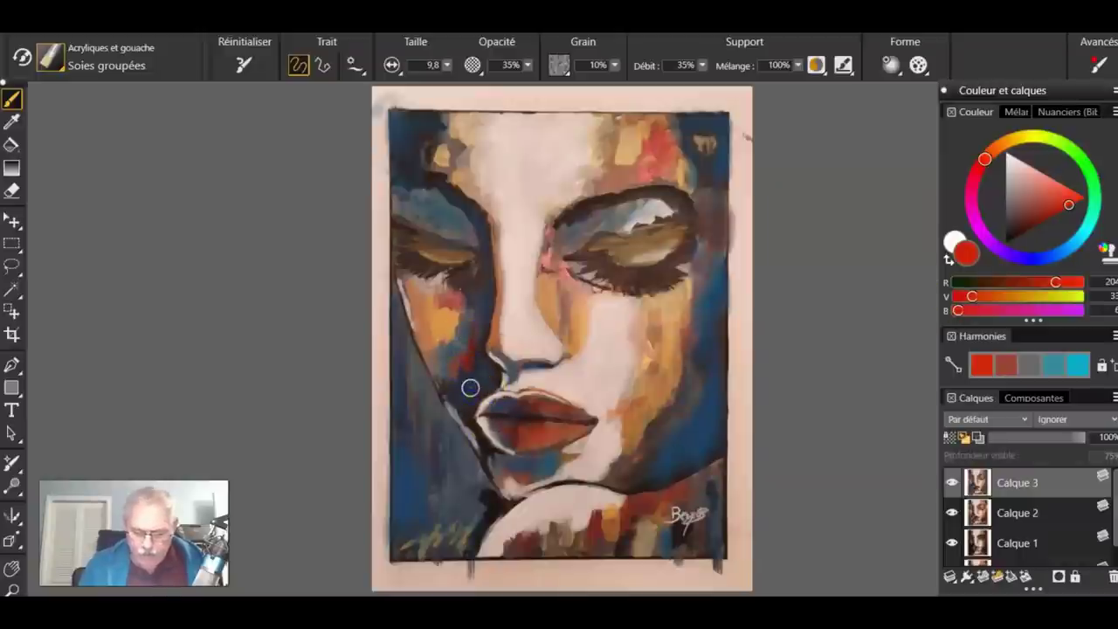
{"action": "left_click_drag", "start_coordinate": [713, 406], "coordinate": [717, 419]}
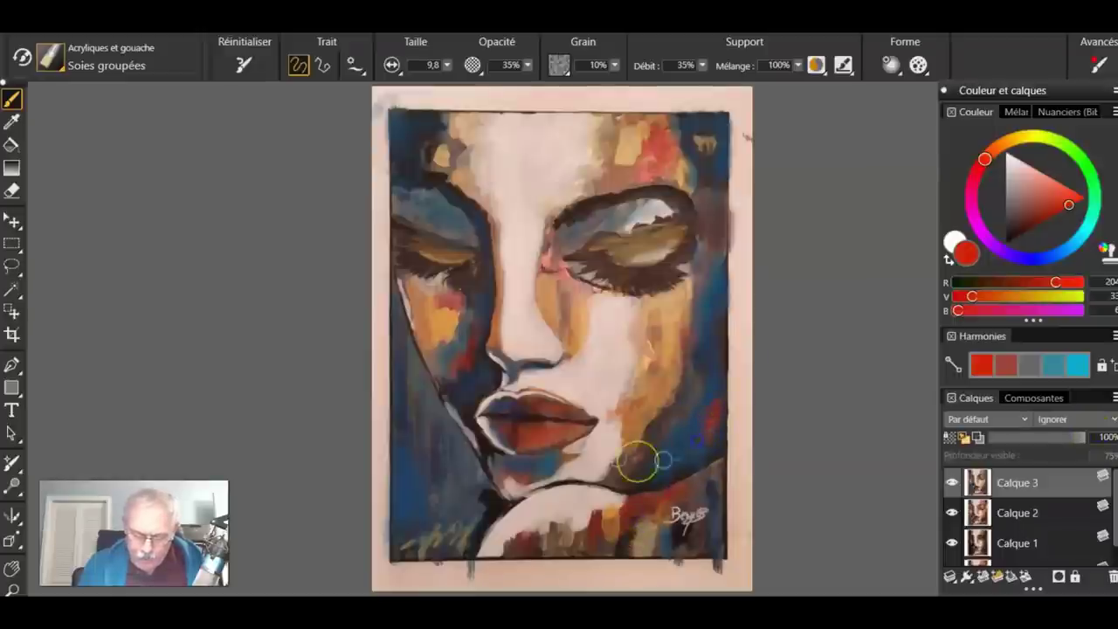
{"action": "mouse_move", "coordinate": [560, 440]}
{"action": "left_mouse_down"}
{"action": "mouse_move", "coordinate": [501, 497]}
{"action": "mouse_move", "coordinate": [550, 425]}
{"action": "left_mouse_up"}
{"action": "left_click", "coordinate": [504, 495]}
{"action": "left_click", "coordinate": [467, 526]}
{"action": "left_click", "coordinate": [673, 219]}
{"action": "left_click", "coordinate": [678, 296]}
{"action": "left_click", "coordinate": [696, 258]}
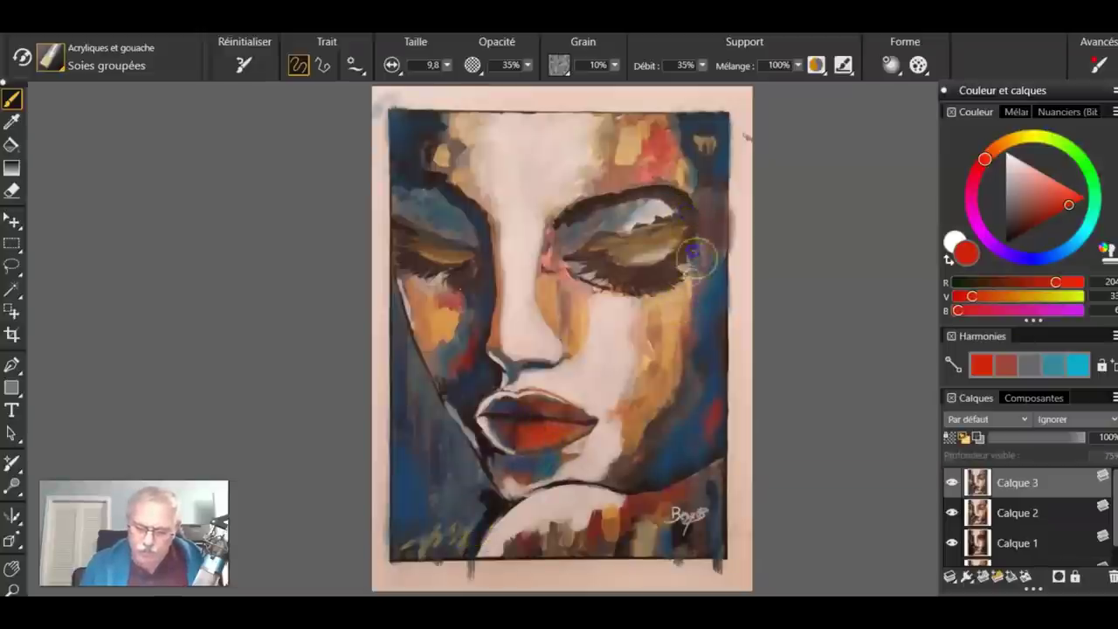
- Extend the bright red patch on the forehead's upper right toward the painting's edge, covering the small ochre mark
{"action": "left_click", "coordinate": [801, 447]}
{"action": "left_click", "coordinate": [658, 165]}
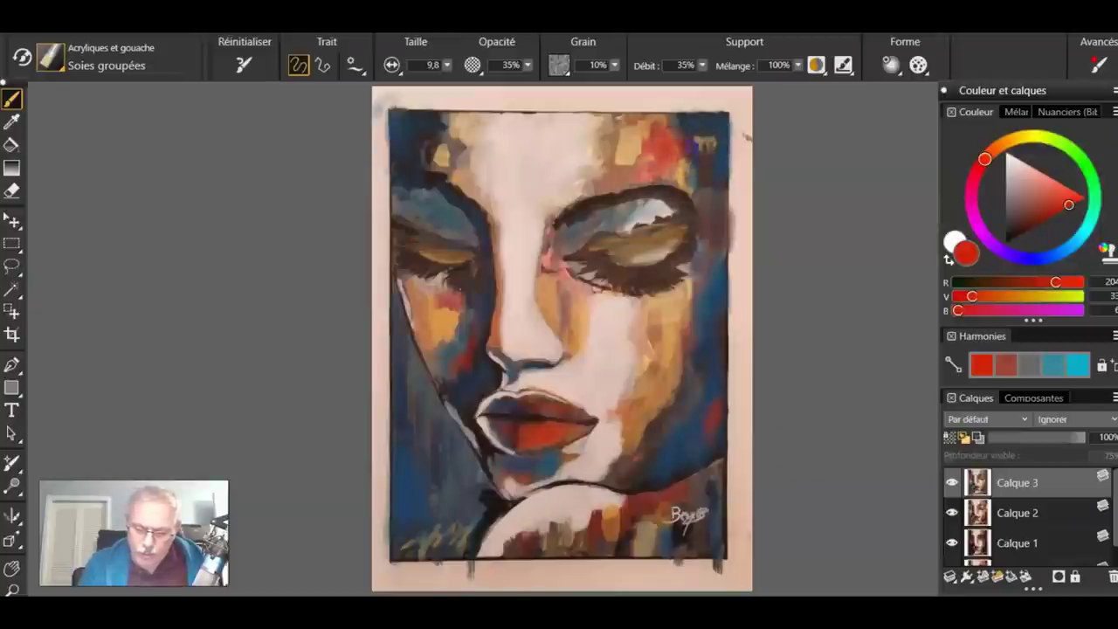
{"action": "mouse_move", "coordinate": [666, 140]}
{"action": "left_mouse_down"}
{"action": "mouse_move", "coordinate": [706, 140]}
{"action": "mouse_move", "coordinate": [715, 160]}
{"action": "mouse_move", "coordinate": [731, 155]}
{"action": "mouse_move", "coordinate": [702, 129]}
{"action": "mouse_move", "coordinate": [692, 153]}
{"action": "left_mouse_up"}
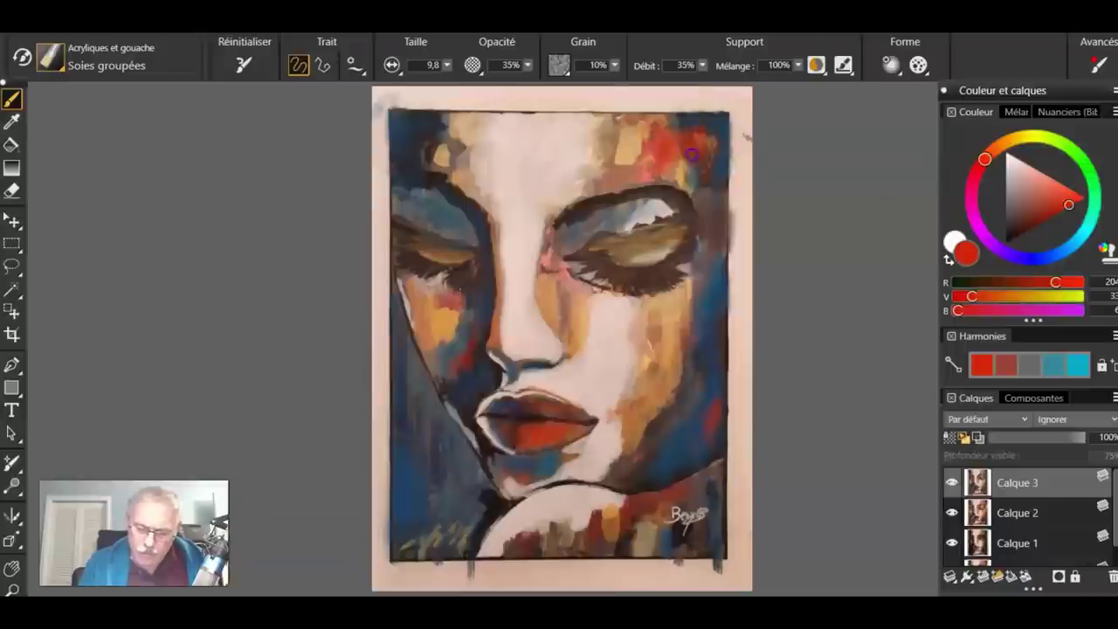
{"action": "left_click", "coordinate": [503, 424]}
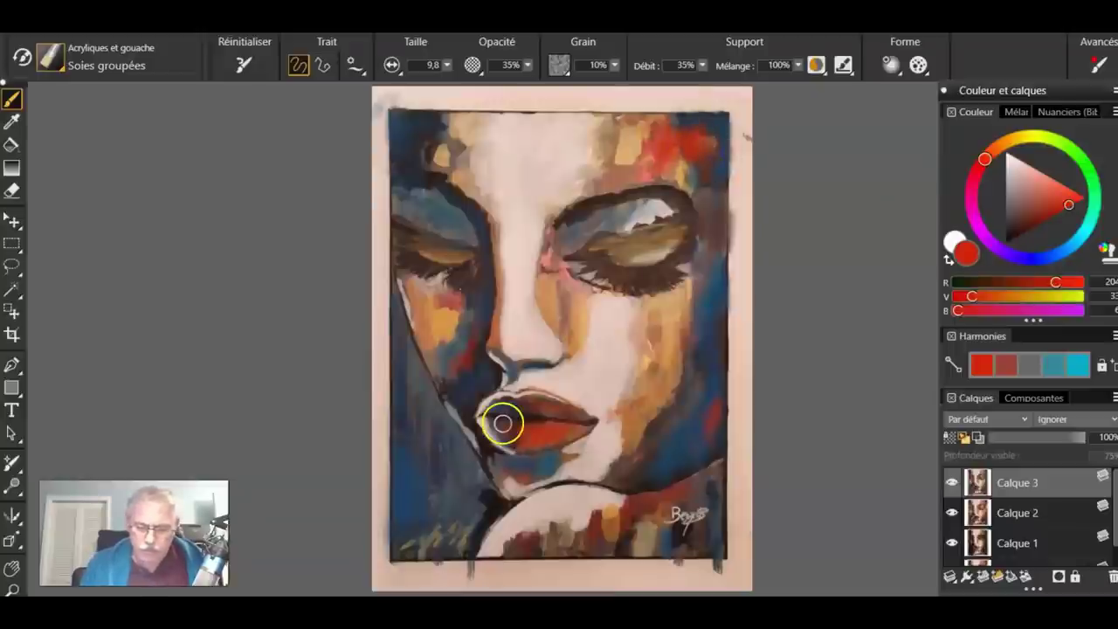
- Choose black and darken the lashes of both eyes, along with the outer contour of the right eye
{"action": "left_click", "coordinate": [603, 240]}
{"action": "left_click_drag", "start_coordinate": [1048, 234], "coordinate": [963, 313]}
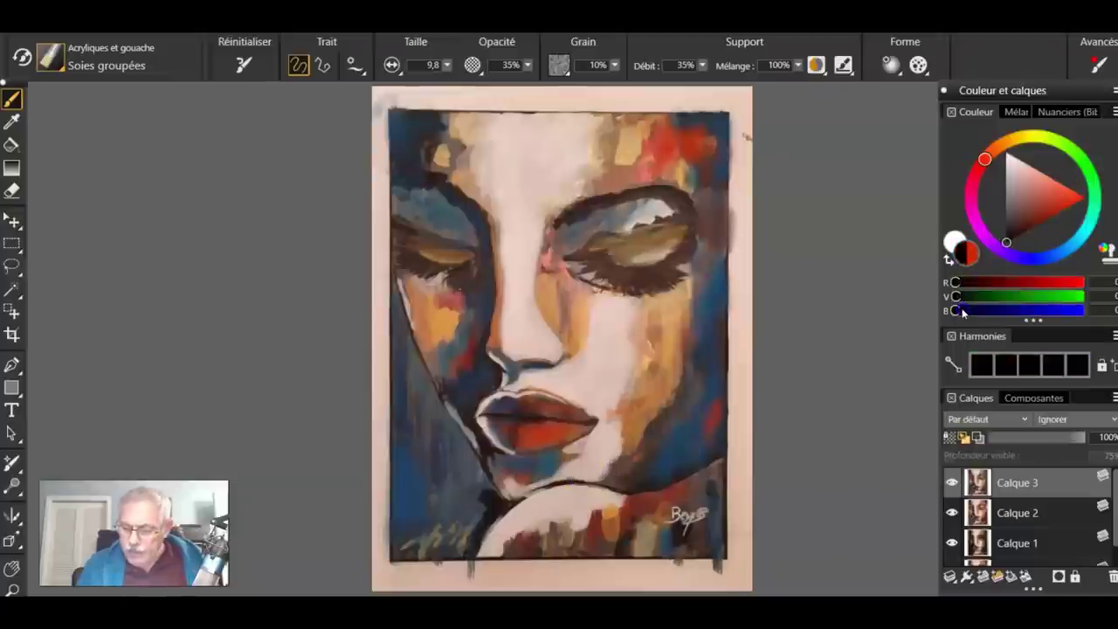
{"action": "mouse_move", "coordinate": [585, 259]}
{"action": "left_mouse_down"}
{"action": "mouse_move", "coordinate": [634, 263]}
{"action": "mouse_move", "coordinate": [637, 275]}
{"action": "left_mouse_up"}
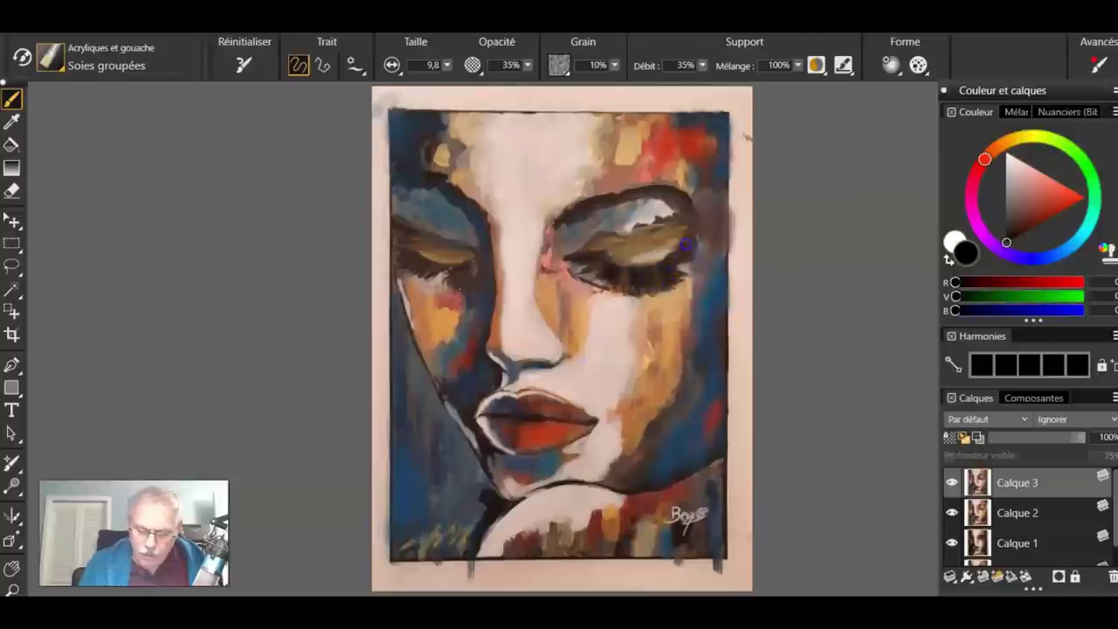
{"action": "left_click_drag", "start_coordinate": [631, 281], "coordinate": [616, 281]}
{"action": "left_click_drag", "start_coordinate": [469, 272], "coordinate": [413, 261]}
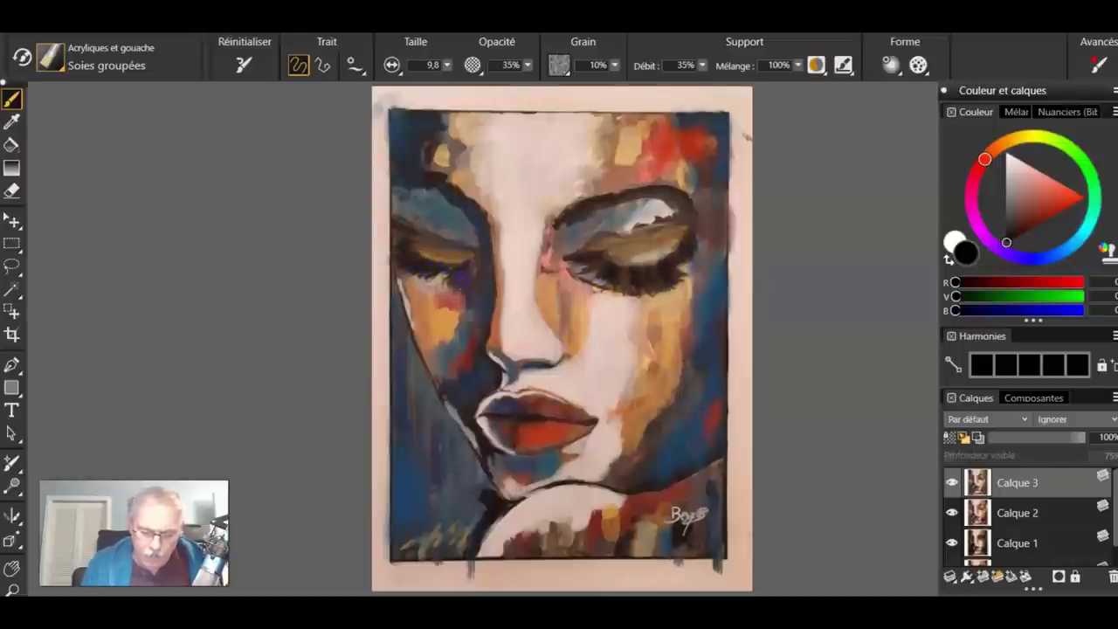
{"action": "left_click_drag", "start_coordinate": [577, 265], "coordinate": [601, 276]}
{"action": "left_click_drag", "start_coordinate": [673, 262], "coordinate": [688, 250]}
{"action": "left_click_drag", "start_coordinate": [642, 192], "coordinate": [694, 225]}
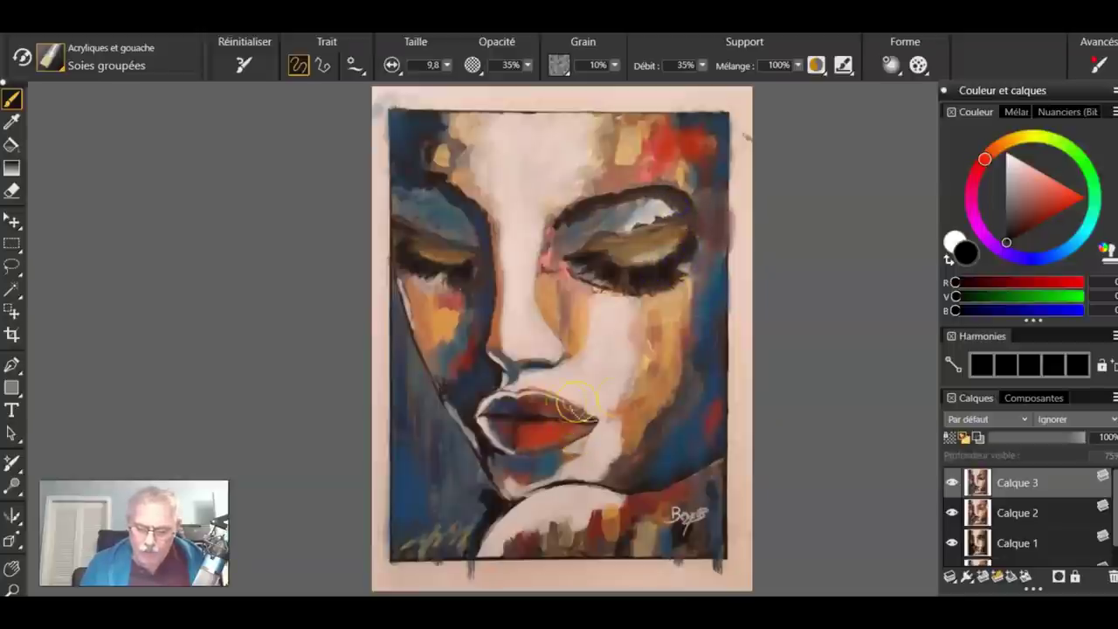
{"action": "left_click", "coordinate": [910, 236]}
{"action": "left_click", "coordinate": [654, 279]}
{"action": "left_click", "coordinate": [785, 292]}
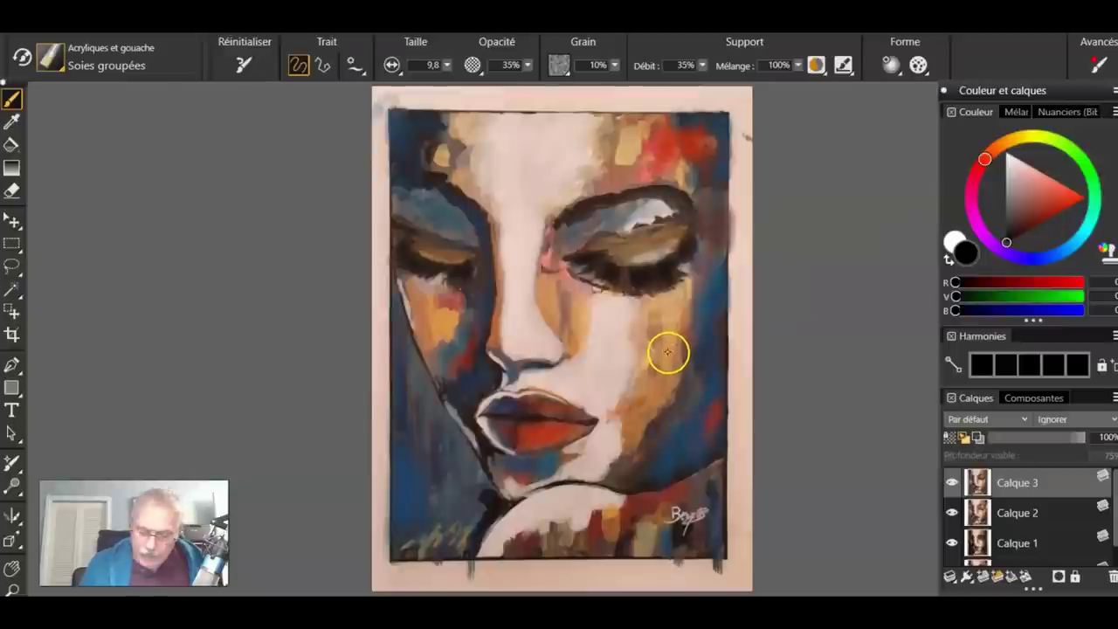
- Sample the forehead's brown, darken it to a deep reddish brown, and paint over the pale highlight on the right eyelid
{"action": "left_click", "coordinate": [645, 403], "text": "alt"}
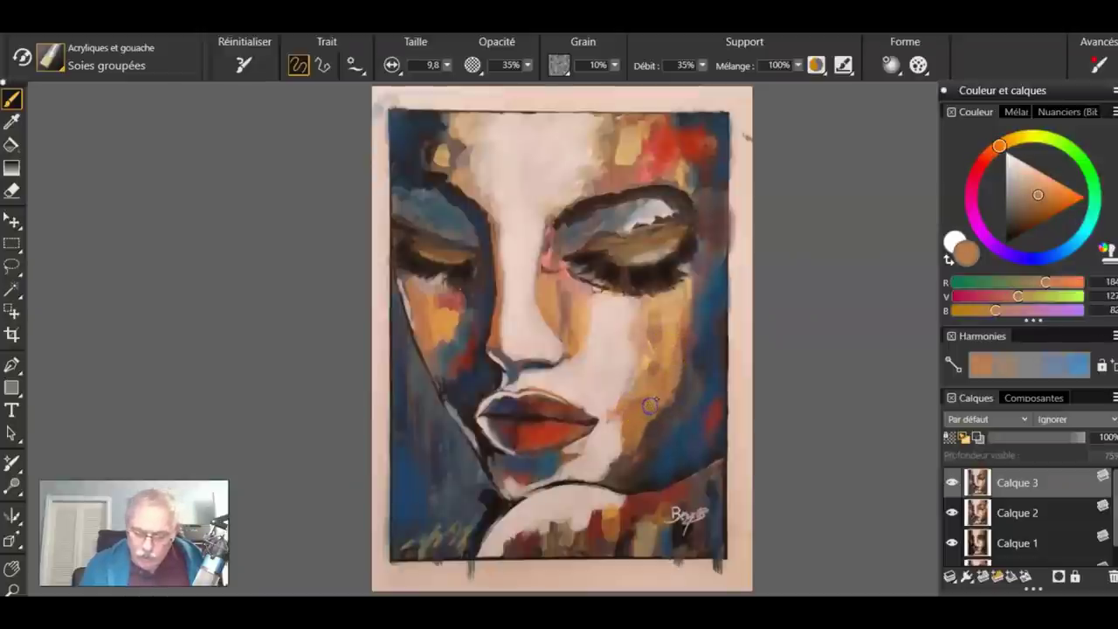
{"action": "left_click", "coordinate": [616, 178], "text": "alt"}
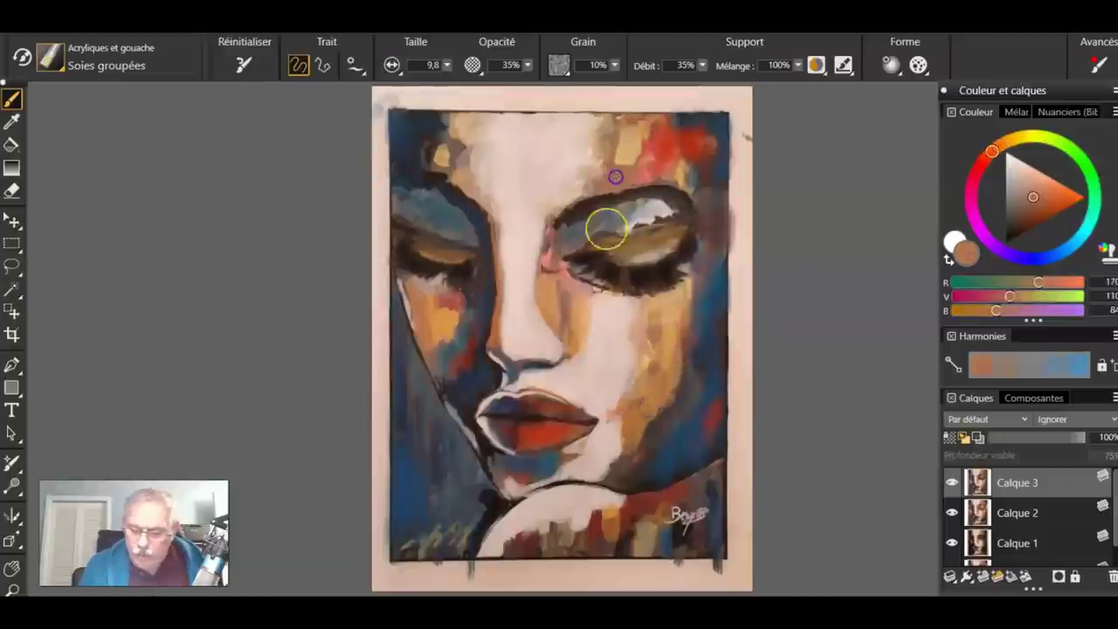
{"action": "left_click", "coordinate": [1031, 217]}
{"action": "left_click", "coordinate": [1034, 218]}
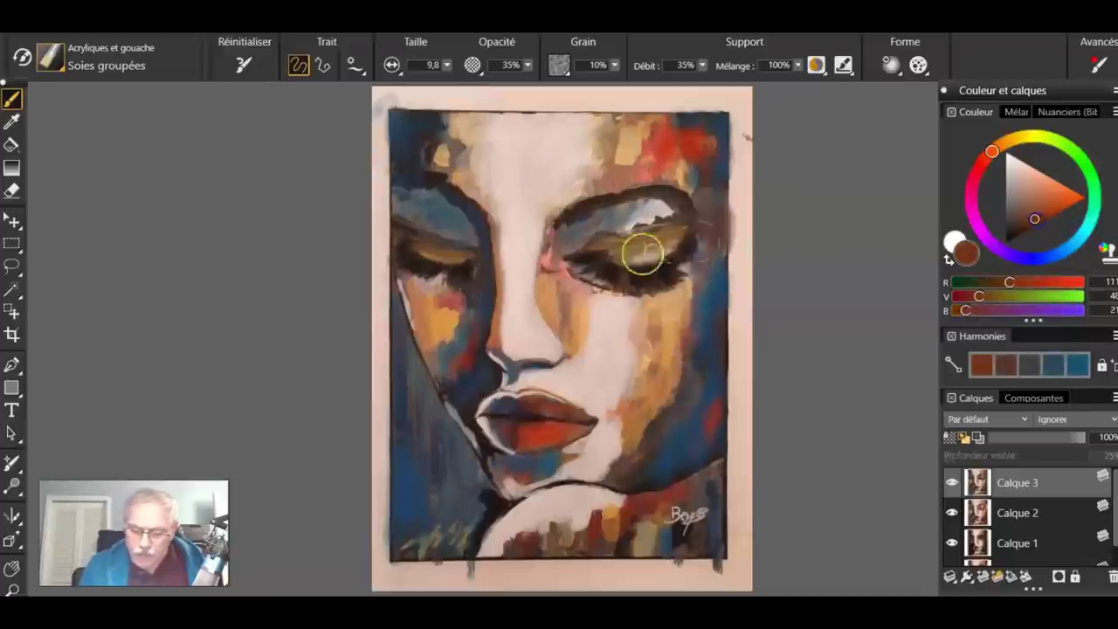
{"action": "mouse_move", "coordinate": [629, 229]}
{"action": "left_mouse_down"}
{"action": "mouse_move", "coordinate": [660, 208]}
{"action": "mouse_move", "coordinate": [686, 215]}
{"action": "mouse_move", "coordinate": [668, 204]}
{"action": "mouse_move", "coordinate": [621, 219]}
{"action": "mouse_move", "coordinate": [652, 232]}
{"action": "left_mouse_up"}
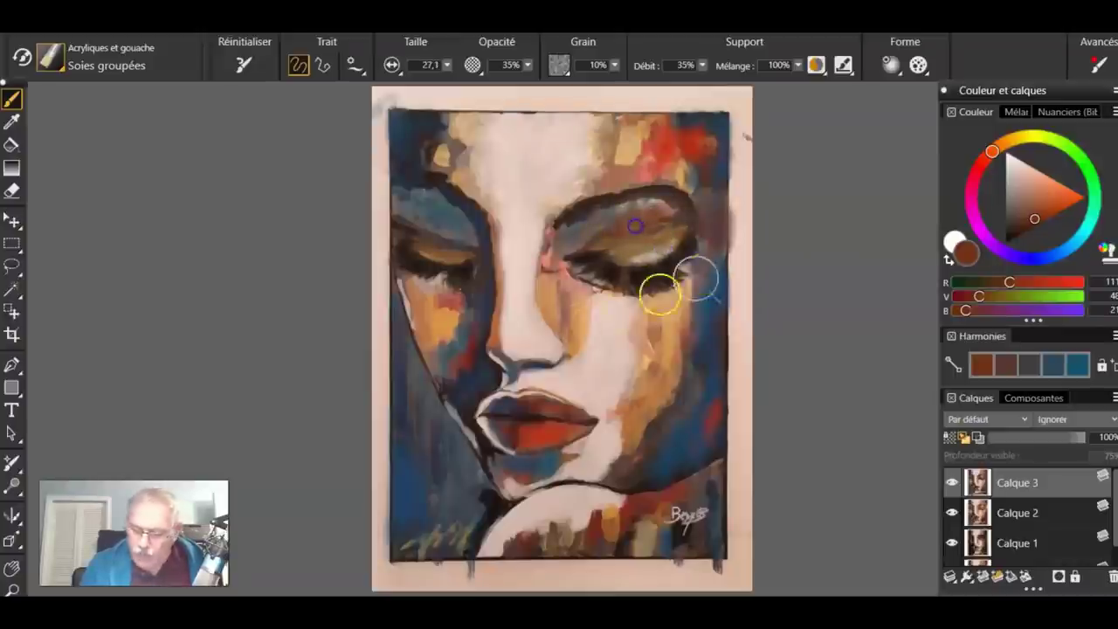
- Raise the brush opacity to 80%, set its size to 14.2, and cover both upper eyelids with the reddish brown
{"action": "left_click", "coordinate": [528, 65]}
{"action": "left_click_drag", "start_coordinate": [500, 83], "coordinate": [541, 83]}
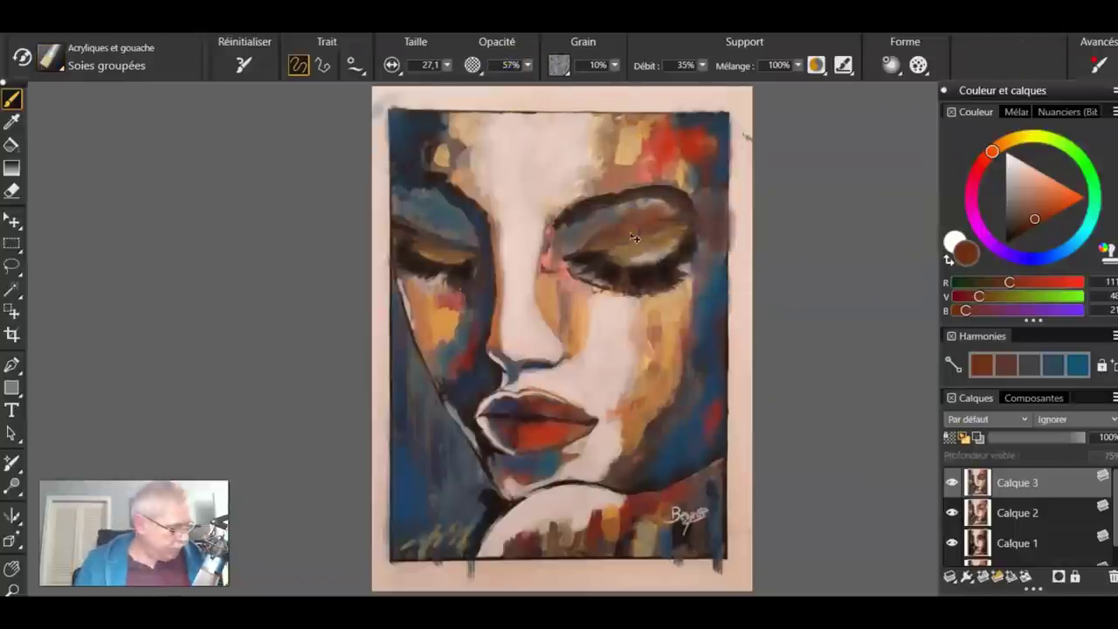
{"action": "left_click_drag", "start_coordinate": [631, 235], "coordinate": [632, 236]}
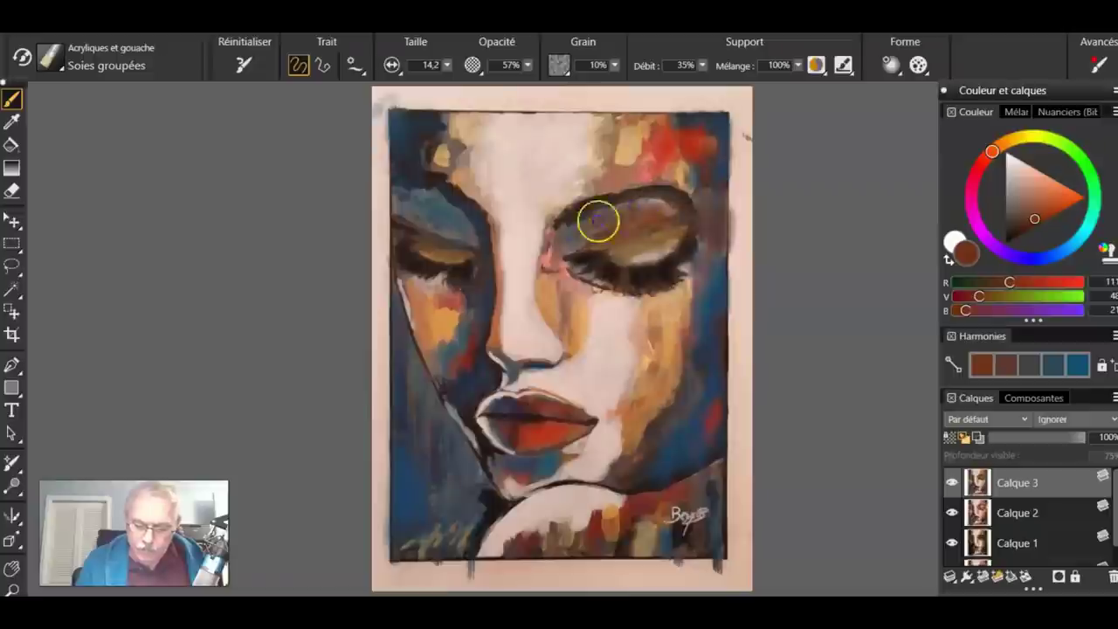
{"action": "left_click", "coordinate": [528, 66]}
{"action": "left_click_drag", "start_coordinate": [540, 84], "coordinate": [583, 85]}
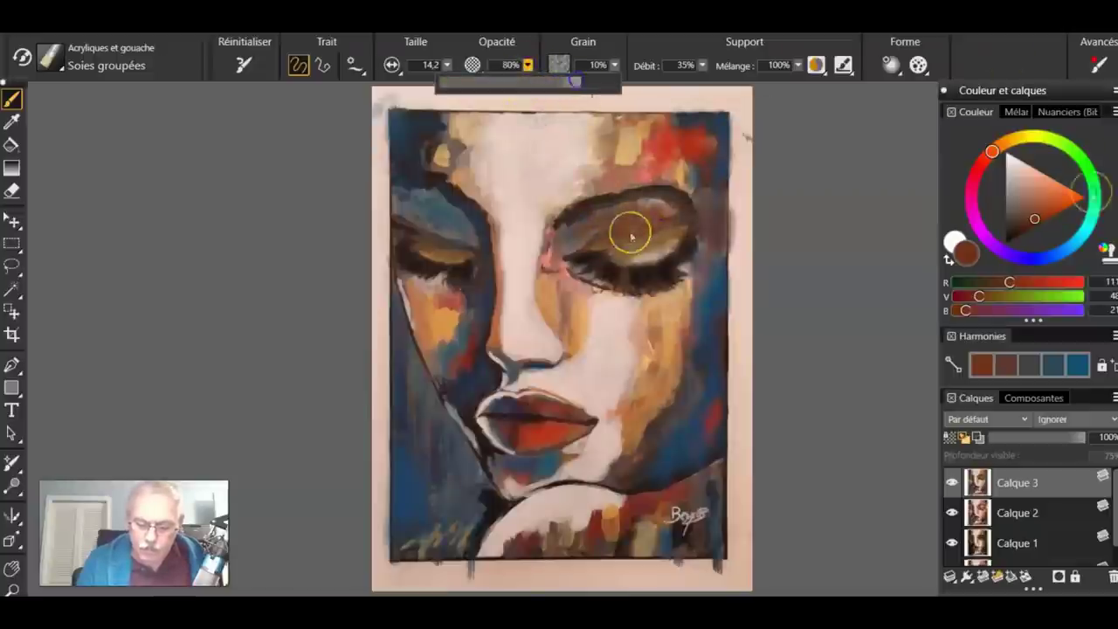
{"action": "left_click_drag", "start_coordinate": [638, 239], "coordinate": [621, 239]}
{"action": "left_click_drag", "start_coordinate": [659, 204], "coordinate": [613, 253]}
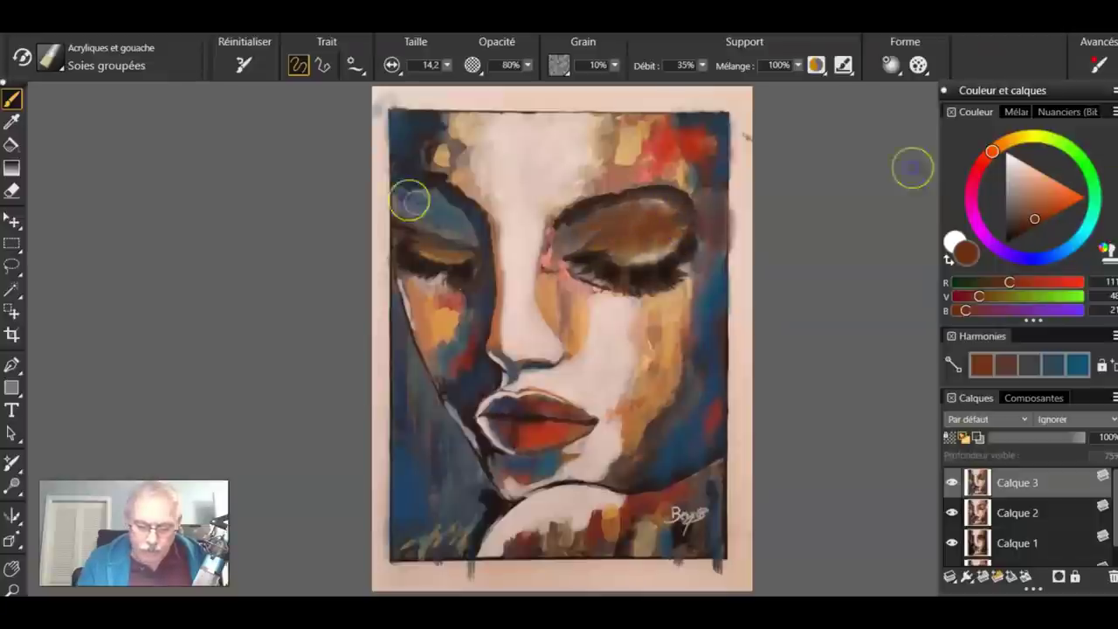
{"action": "left_click_drag", "start_coordinate": [620, 259], "coordinate": [671, 232]}
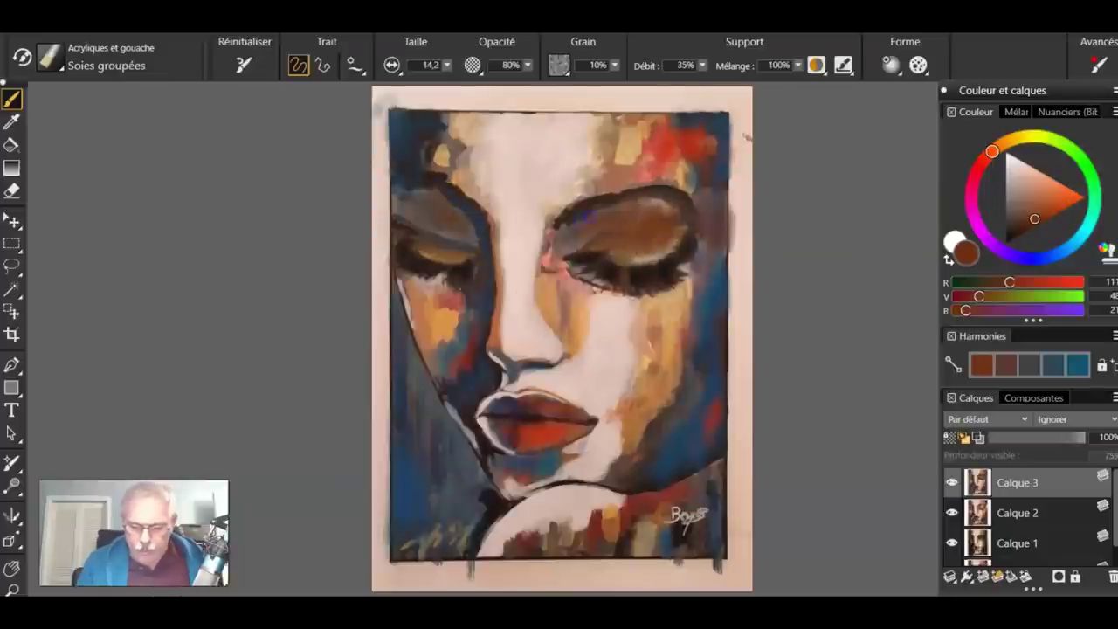
- Sample ochre from the right cheek and brush warm highlights across both eyelids above the lashes
{"action": "left_click", "coordinate": [665, 325], "text": "alt"}
{"action": "mouse_move", "coordinate": [618, 258]}
{"action": "left_mouse_down"}
{"action": "mouse_move", "coordinate": [674, 245]}
{"action": "mouse_move", "coordinate": [641, 246]}
{"action": "mouse_move", "coordinate": [653, 241]}
{"action": "mouse_move", "coordinate": [671, 251]}
{"action": "left_mouse_up"}
{"action": "left_click_drag", "start_coordinate": [420, 241], "coordinate": [472, 251]}
{"action": "left_click_drag", "start_coordinate": [595, 230], "coordinate": [679, 242]}
{"action": "mouse_move", "coordinate": [597, 260]}
{"action": "left_mouse_down"}
{"action": "mouse_move", "coordinate": [679, 356]}
{"action": "mouse_move", "coordinate": [642, 255]}
{"action": "mouse_move", "coordinate": [703, 245]}
{"action": "mouse_move", "coordinate": [675, 342]}
{"action": "mouse_move", "coordinate": [672, 215]}
{"action": "mouse_move", "coordinate": [603, 235]}
{"action": "mouse_move", "coordinate": [687, 206]}
{"action": "mouse_move", "coordinate": [704, 242]}
{"action": "mouse_move", "coordinate": [689, 278]}
{"action": "mouse_move", "coordinate": [672, 305]}
{"action": "mouse_move", "coordinate": [634, 282]}
{"action": "left_mouse_up"}
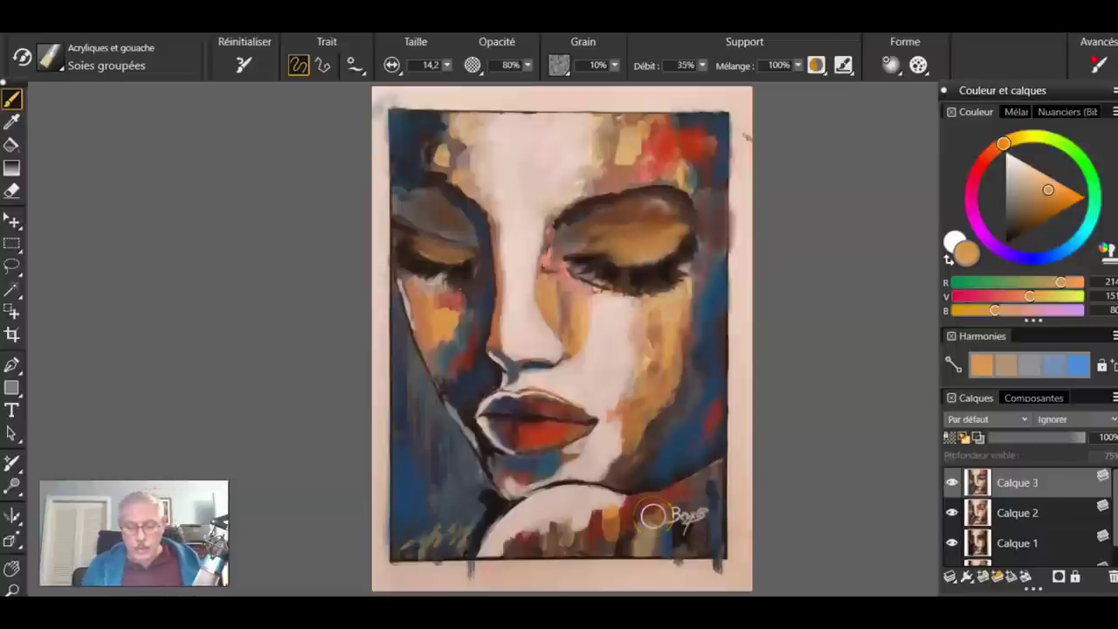
{"action": "mouse_move", "coordinate": [423, 220]}
{"action": "left_mouse_down"}
{"action": "mouse_move", "coordinate": [467, 223]}
{"action": "mouse_move", "coordinate": [417, 243]}
{"action": "mouse_move", "coordinate": [460, 242]}
{"action": "mouse_move", "coordinate": [420, 231]}
{"action": "mouse_move", "coordinate": [455, 236]}
{"action": "mouse_move", "coordinate": [441, 222]}
{"action": "left_mouse_up"}
{"action": "left_click_drag", "start_coordinate": [589, 234], "coordinate": [609, 246]}
- Darken the left eye's lashes in black with a 6.7 brush, and retouch its lid with ochre sampled from the right eyelid
{"action": "left_click_drag", "start_coordinate": [1071, 208], "coordinate": [1012, 234]}
{"action": "mouse_move", "coordinate": [452, 244]}
{"action": "left_mouse_down"}
{"action": "mouse_move", "coordinate": [426, 224]}
{"action": "mouse_move", "coordinate": [415, 232]}
{"action": "mouse_move", "coordinate": [464, 217]}
{"action": "mouse_move", "coordinate": [410, 216]}
{"action": "mouse_move", "coordinate": [427, 250]}
{"action": "mouse_move", "coordinate": [461, 242]}
{"action": "mouse_move", "coordinate": [429, 212]}
{"action": "left_mouse_up"}
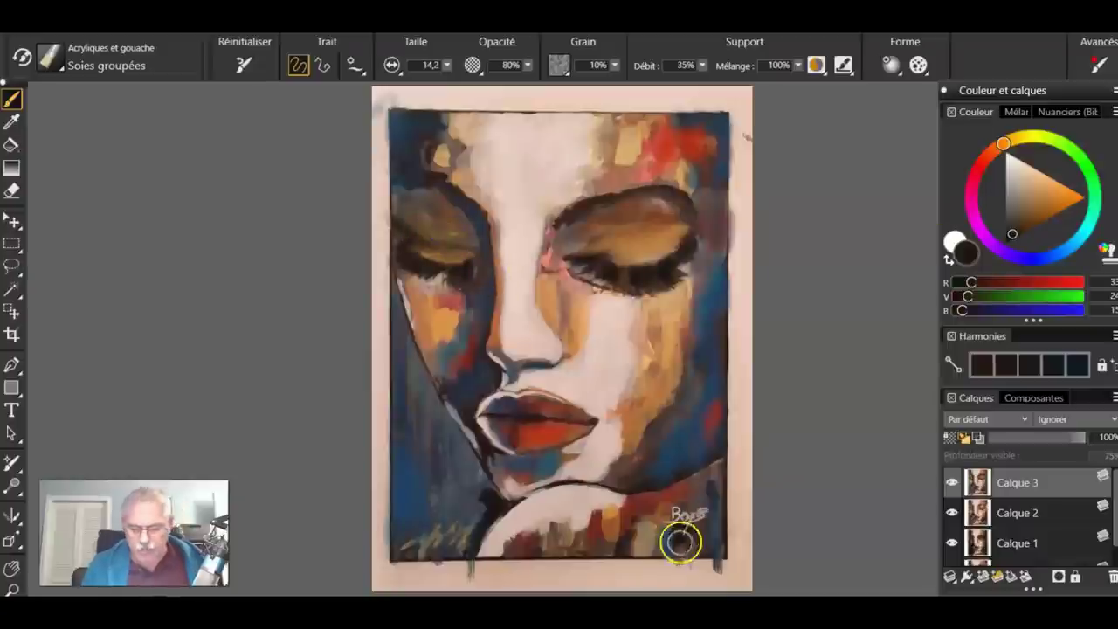
{"action": "left_click_drag", "start_coordinate": [656, 287], "coordinate": [647, 279]}
{"action": "left_click", "coordinate": [647, 278], "text": "alt"}
{"action": "left_click", "coordinate": [1007, 241]}
{"action": "left_click_drag", "start_coordinate": [423, 257], "coordinate": [432, 259]}
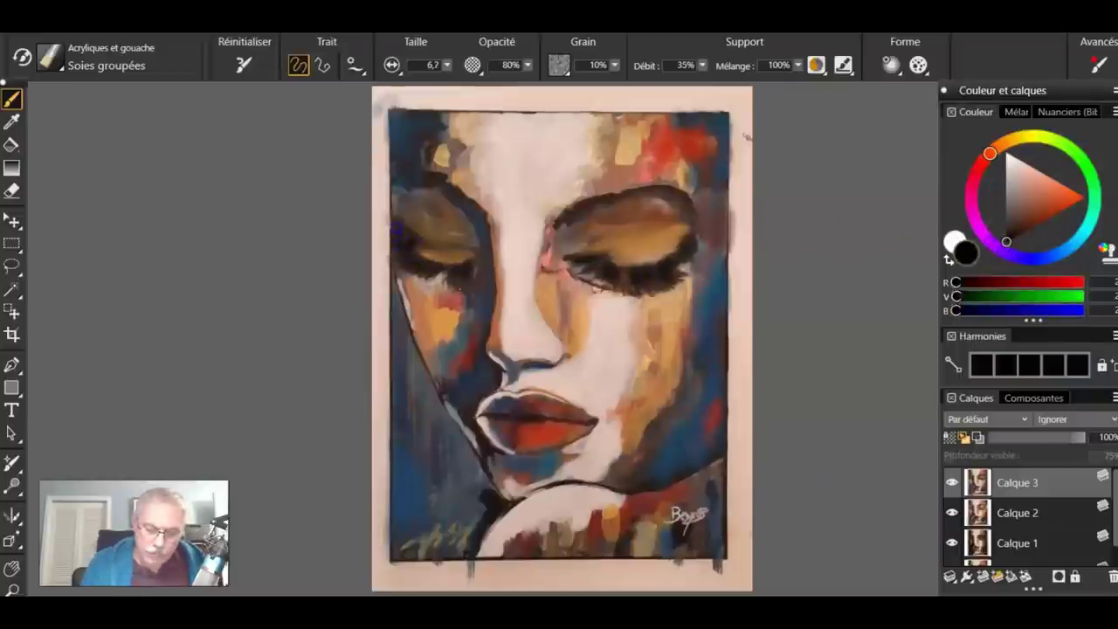
{"action": "left_click_drag", "start_coordinate": [426, 254], "coordinate": [469, 260]}
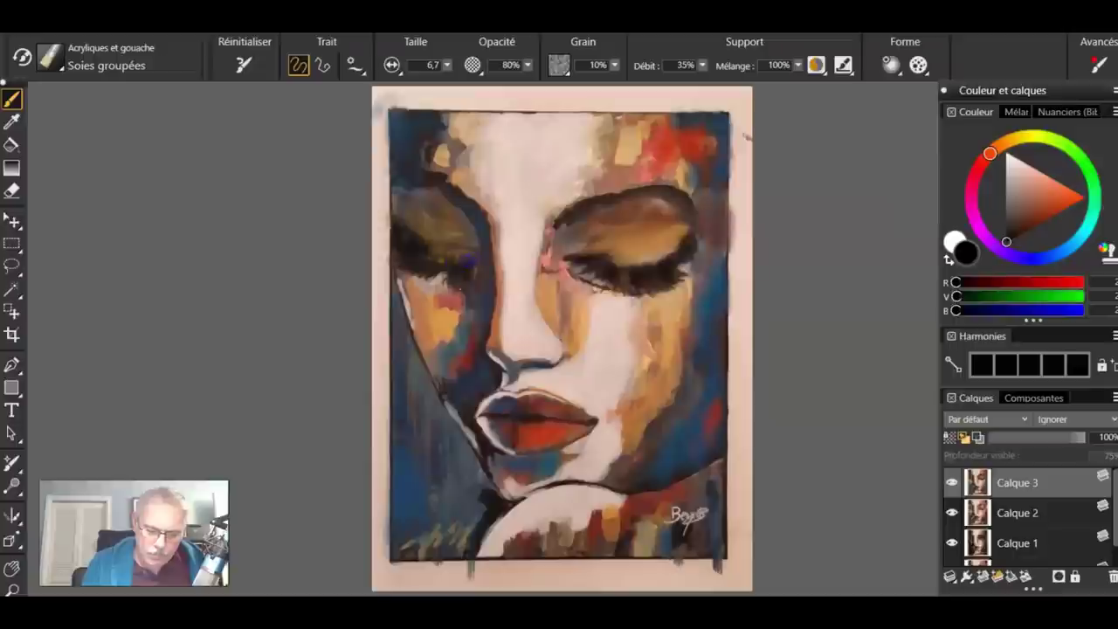
{"action": "left_click", "coordinate": [663, 236], "text": "alt"}
{"action": "mouse_move", "coordinate": [436, 231]}
{"action": "left_mouse_down"}
{"action": "mouse_move", "coordinate": [414, 224]}
{"action": "mouse_move", "coordinate": [456, 251]}
{"action": "left_mouse_up"}
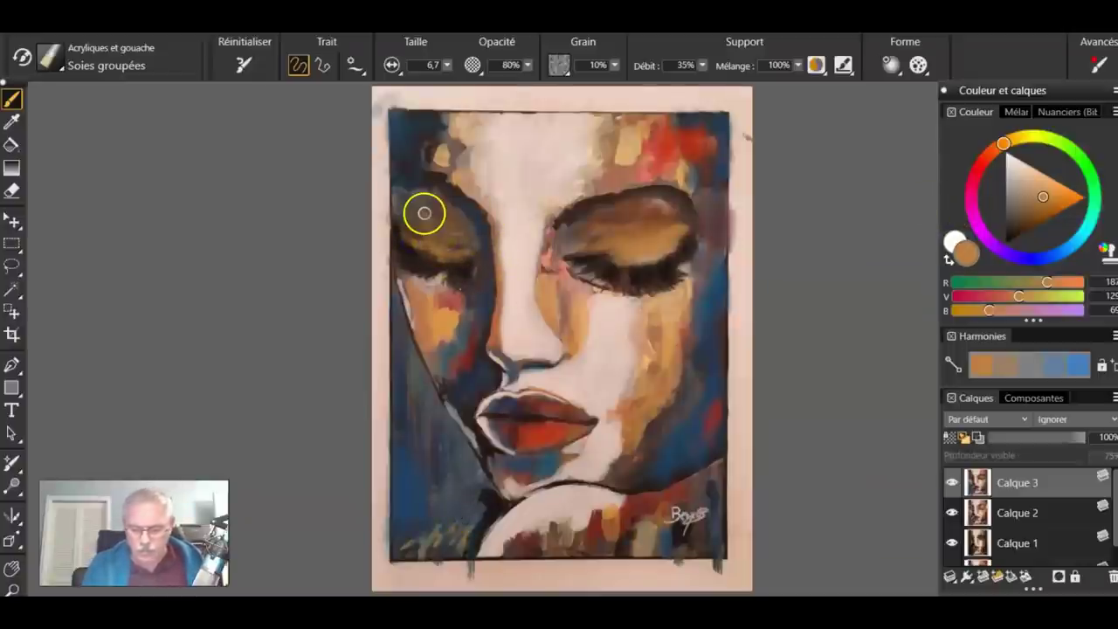
- Toggle the visibility of Calque 3 to compare the reworked colours and eyelids with the version on Calque 2
{"action": "left_click", "coordinate": [952, 485]}
{"action": "left_click", "coordinate": [952, 486]}
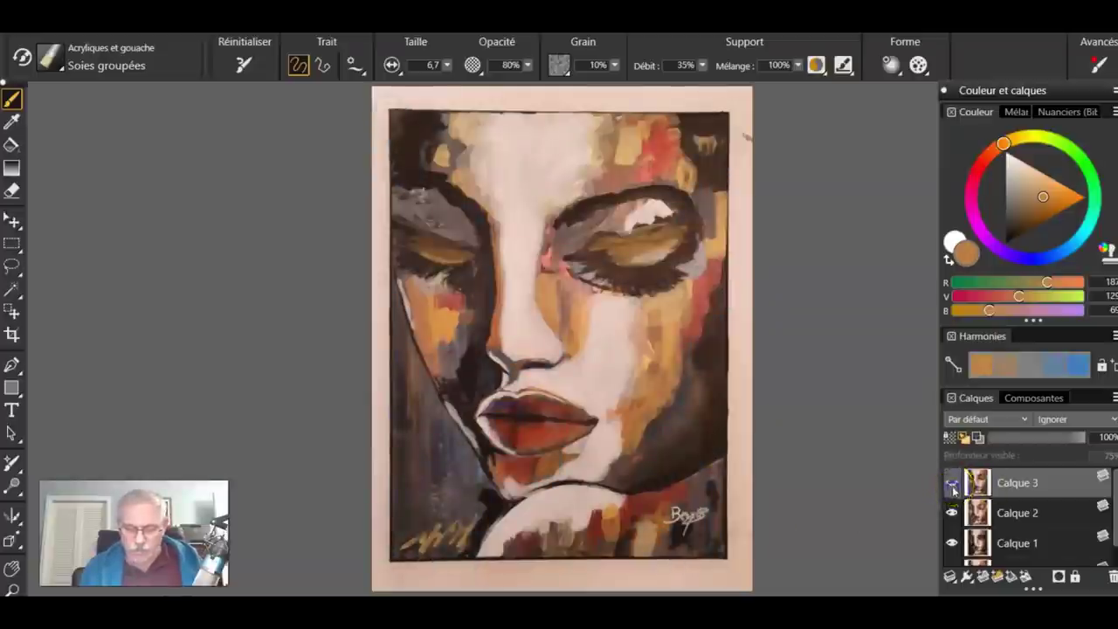
{"action": "left_click", "coordinate": [952, 484]}
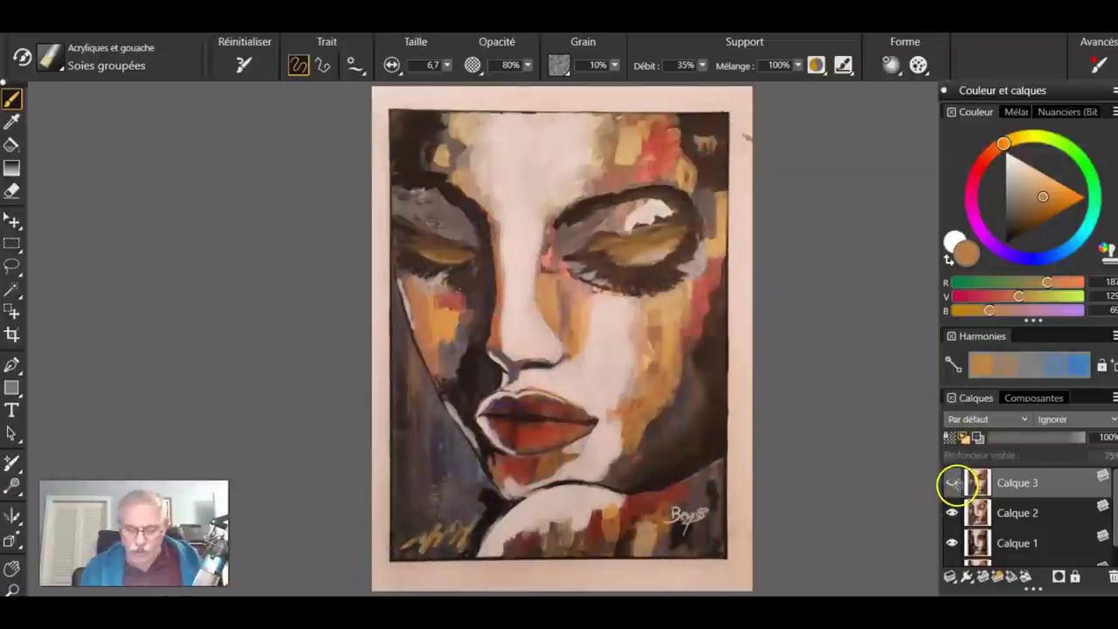
- Switch Calque 2 off and on, and show Calque 3 again to compare the two reworked versions of the portrait
{"action": "left_click", "coordinate": [953, 513]}
{"action": "left_click", "coordinate": [952, 512]}
{"action": "left_click", "coordinate": [951, 482]}
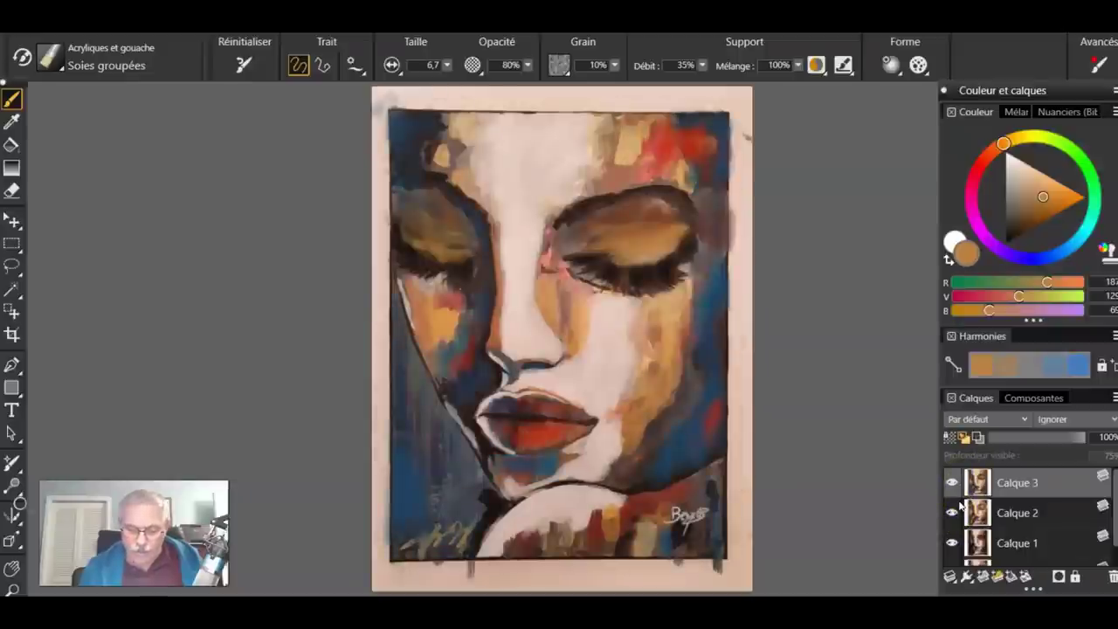
{"action": "left_click", "coordinate": [956, 482]}
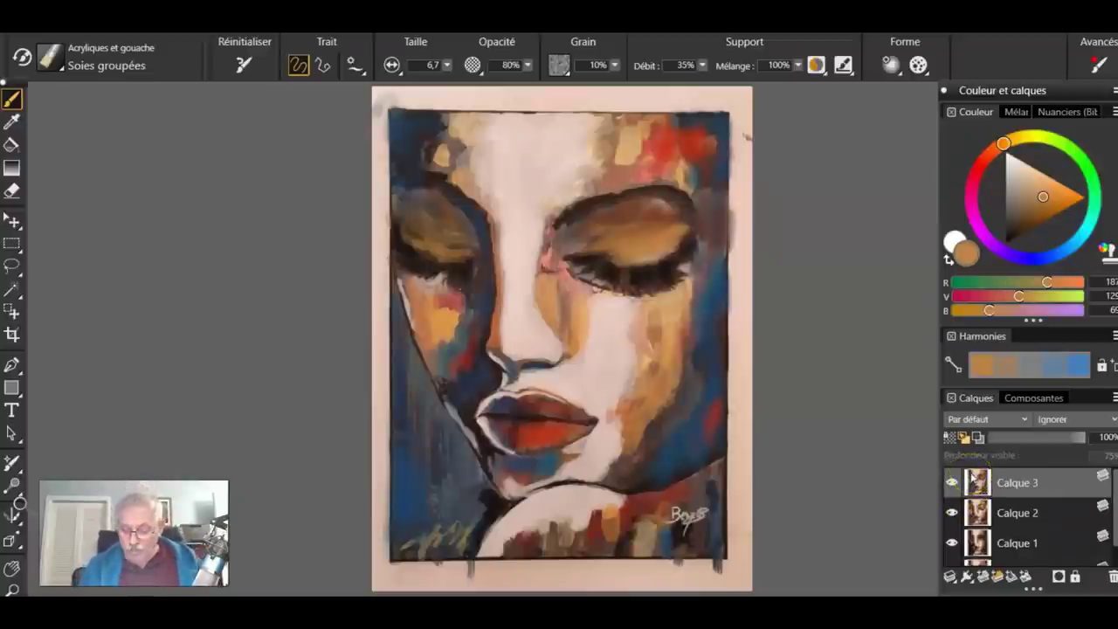
- Hide Calque 3, Calque 2 and Calque 1 one after another to view the original portrait
{"action": "left_click", "coordinate": [952, 481]}
{"action": "left_click", "coordinate": [951, 512]}
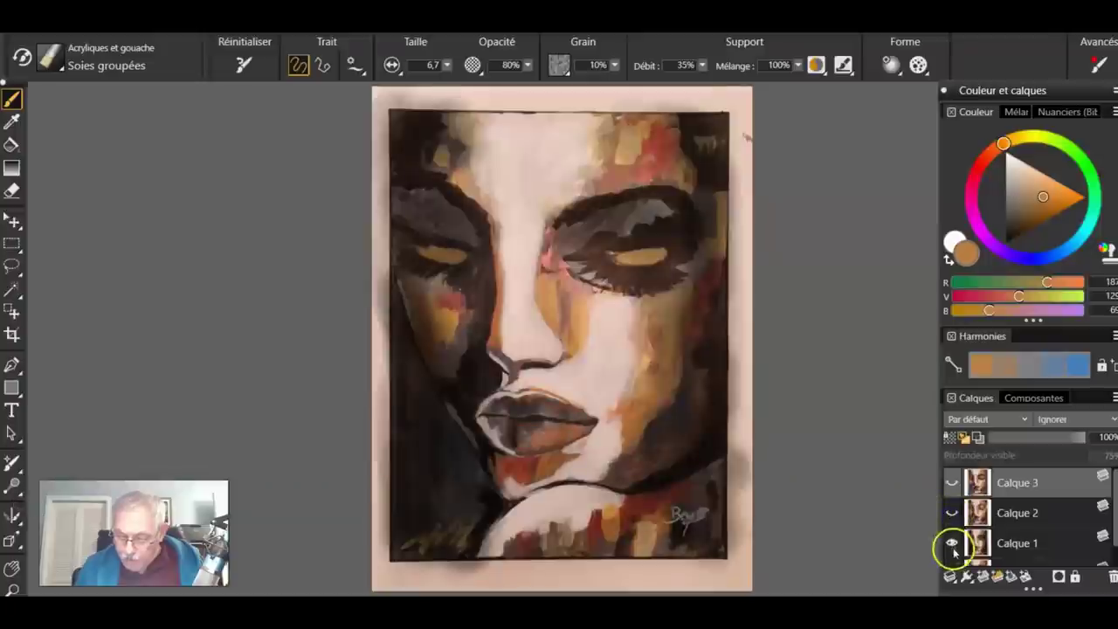
{"action": "left_click", "coordinate": [951, 543]}
{"action": "mouse_move", "coordinate": [1115, 537]}
{"action": "left_mouse_down"}
{"action": "mouse_move", "coordinate": [1116, 563]}
{"action": "mouse_move", "coordinate": [1116, 525]}
{"action": "left_mouse_up"}
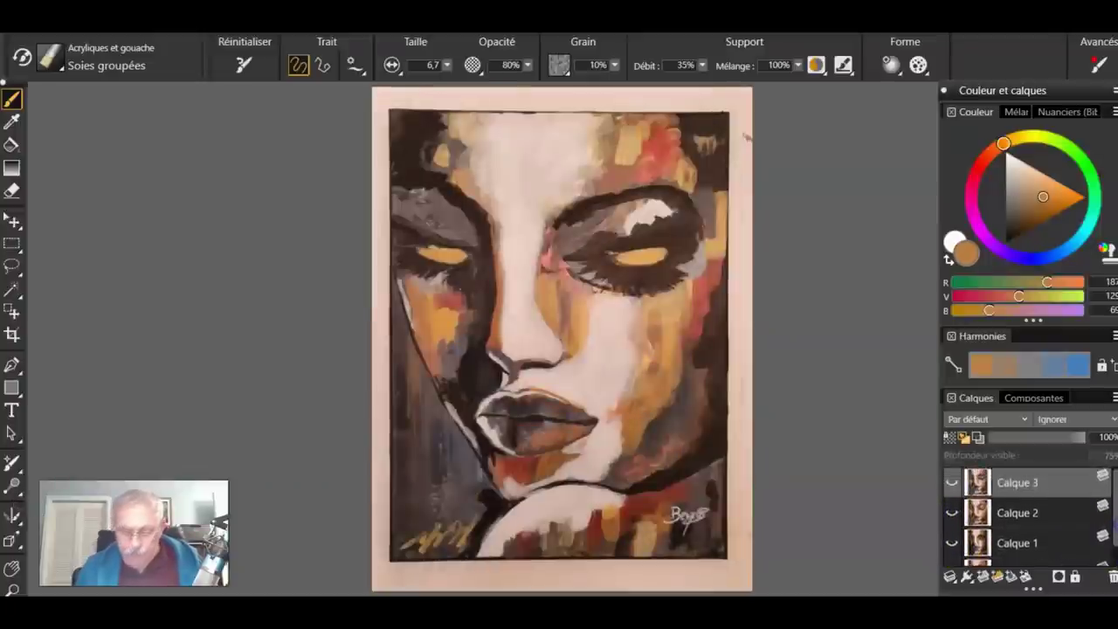
- Show Calque 1 and Calque 2 in turn, and hide Calque 1 to view the Calque 2 version alone
{"action": "left_click", "coordinate": [951, 543]}
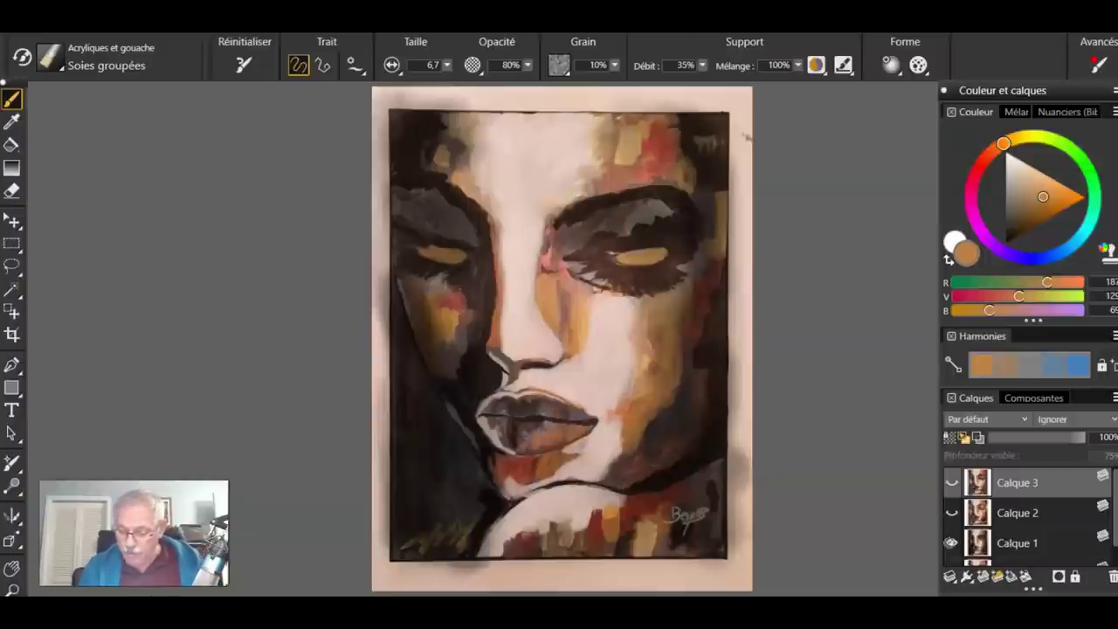
{"action": "left_click", "coordinate": [951, 513]}
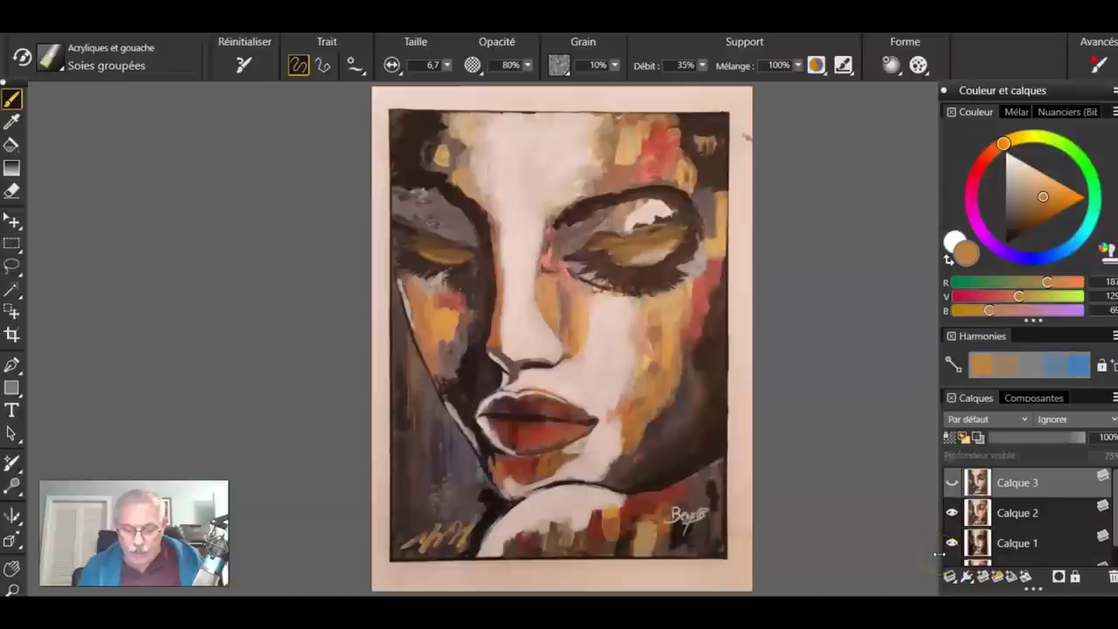
{"action": "left_click", "coordinate": [940, 556]}
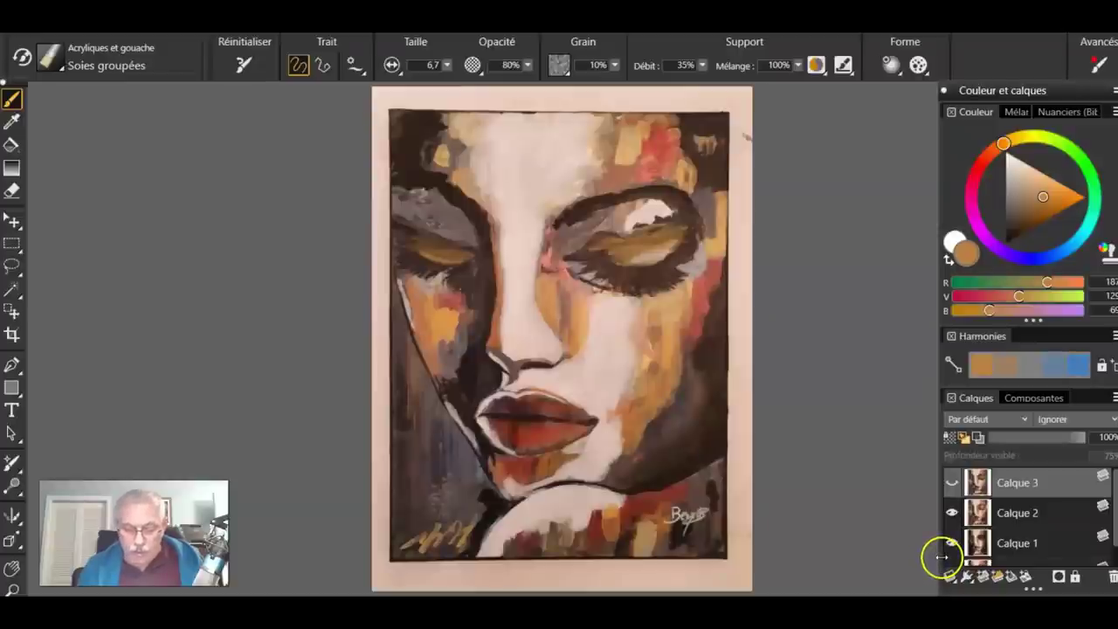
{"action": "left_click", "coordinate": [952, 543]}
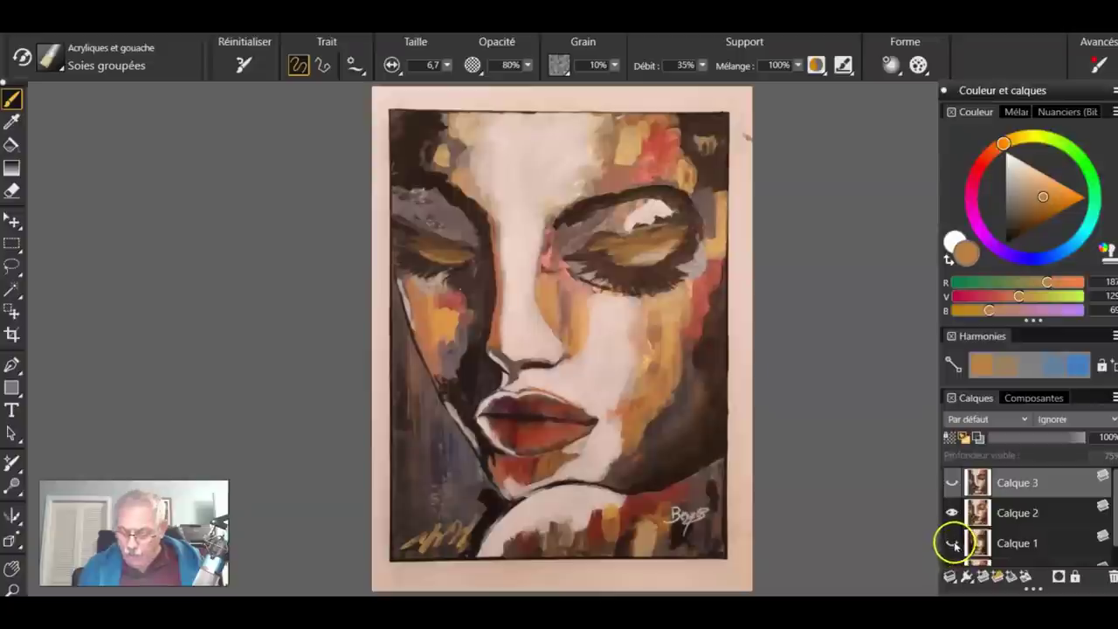
- Toggle Calque 2 and Calque 1 repeatedly to compare their eyes, lips and shading, leaving only Calque 2 visible
{"action": "left_click", "coordinate": [952, 515]}
{"action": "left_click", "coordinate": [951, 515]}
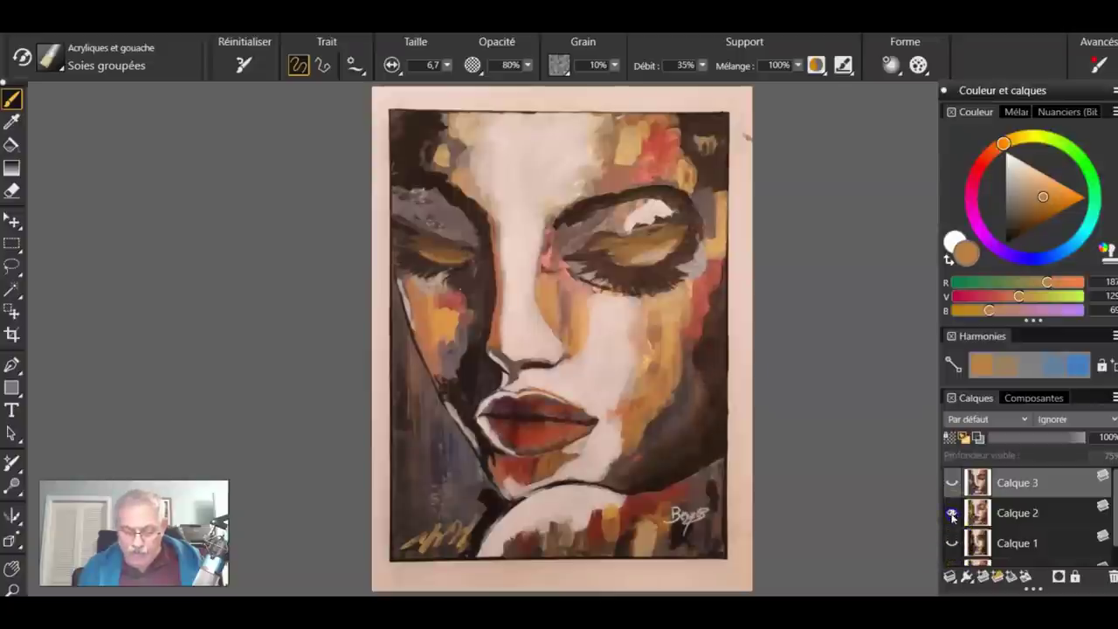
{"action": "left_click", "coordinate": [951, 513]}
{"action": "left_click", "coordinate": [952, 513]}
{"action": "left_click", "coordinate": [951, 513]}
{"action": "left_click", "coordinate": [952, 514]}
{"action": "left_click", "coordinate": [952, 542]}
{"action": "left_click", "coordinate": [952, 543]}
{"action": "left_click", "coordinate": [951, 542]}
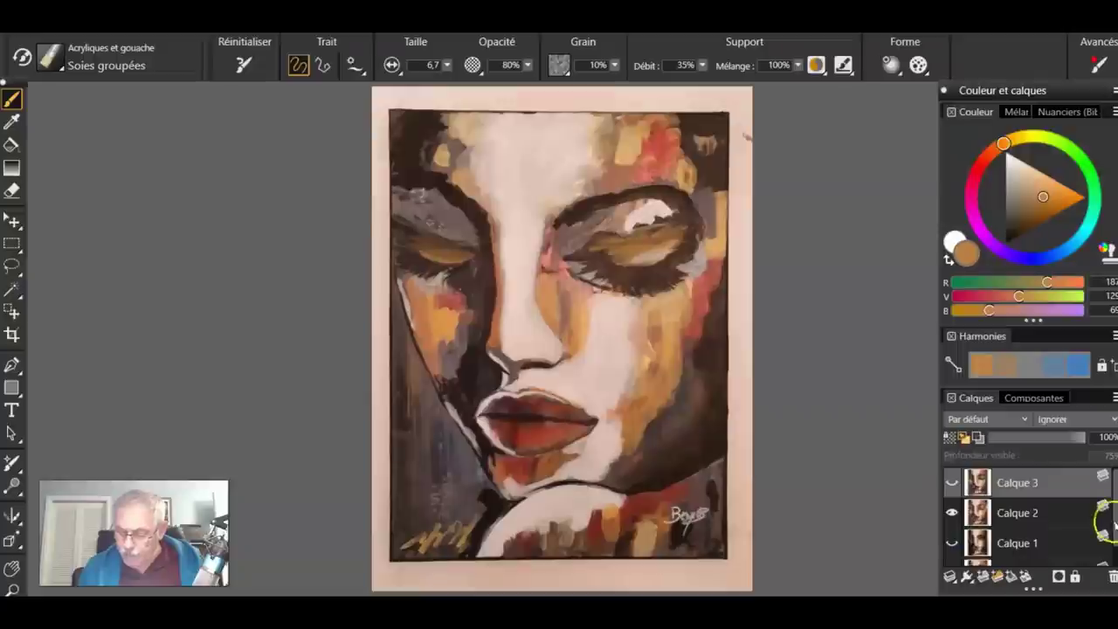
- Show Calque 3 with Calque 2 hidden, and toggle it to compare the blue and red version with the original
{"action": "left_click", "coordinate": [952, 482]}
{"action": "left_click", "coordinate": [952, 512]}
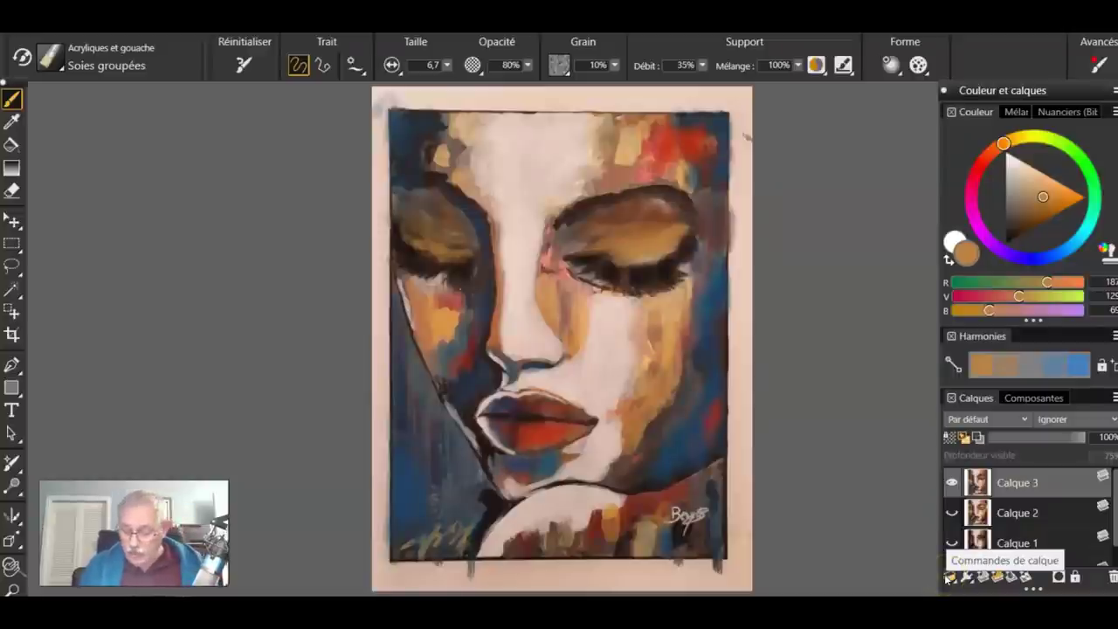
{"action": "left_click", "coordinate": [952, 482]}
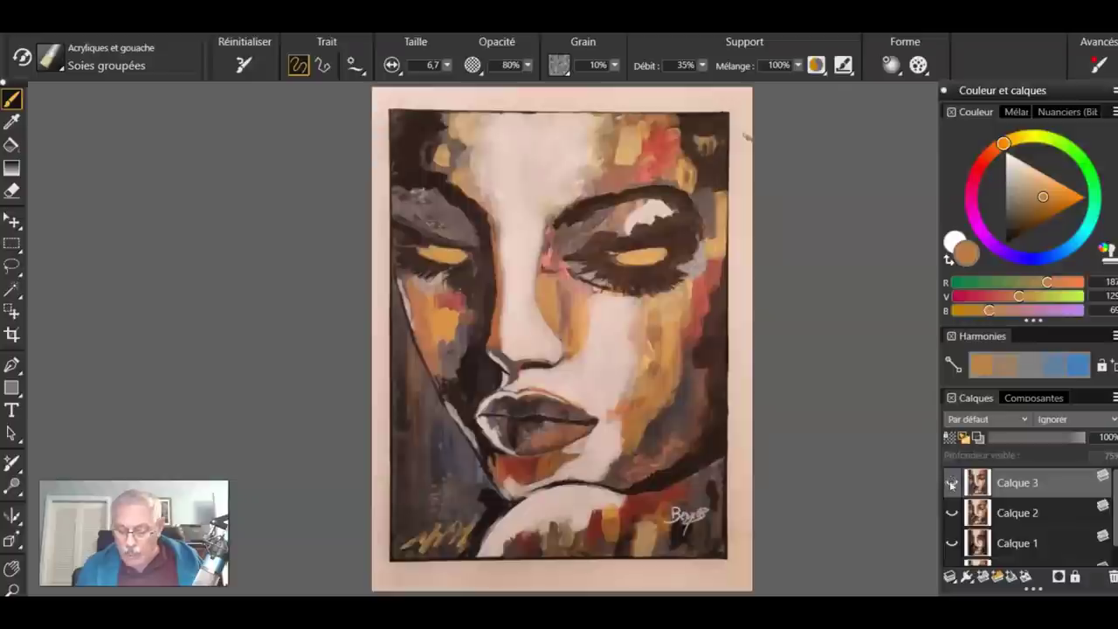
{"action": "left_click", "coordinate": [951, 482]}
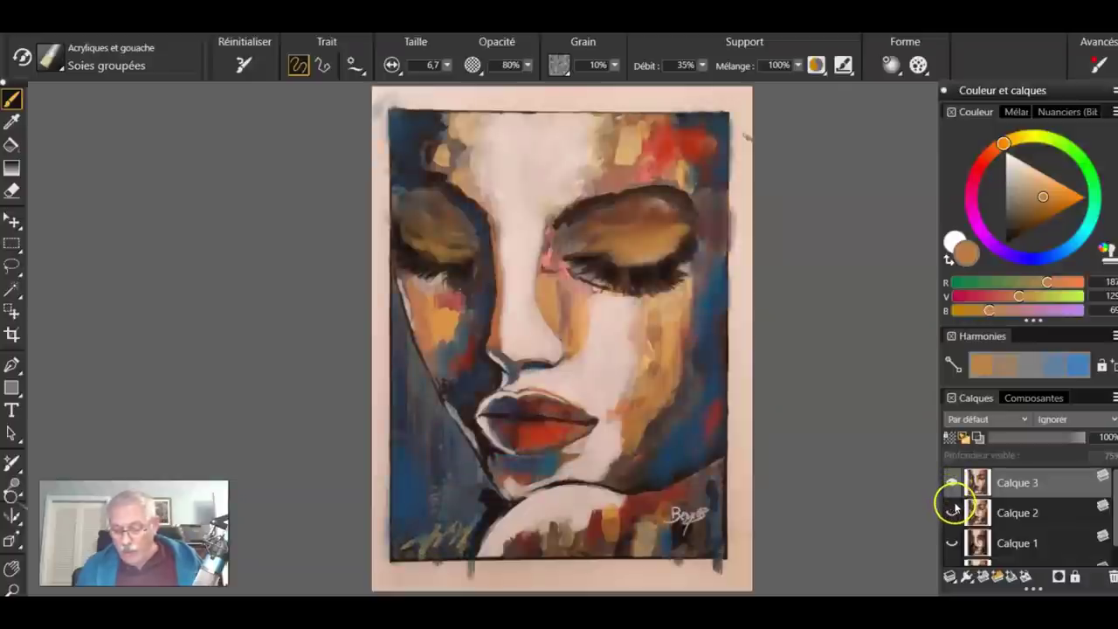
{"action": "left_click", "coordinate": [951, 482]}
- Toggle the visibility of Calque 2 to compare its repainted eyes and lips with the original portrait
{"action": "left_click", "coordinate": [952, 512]}
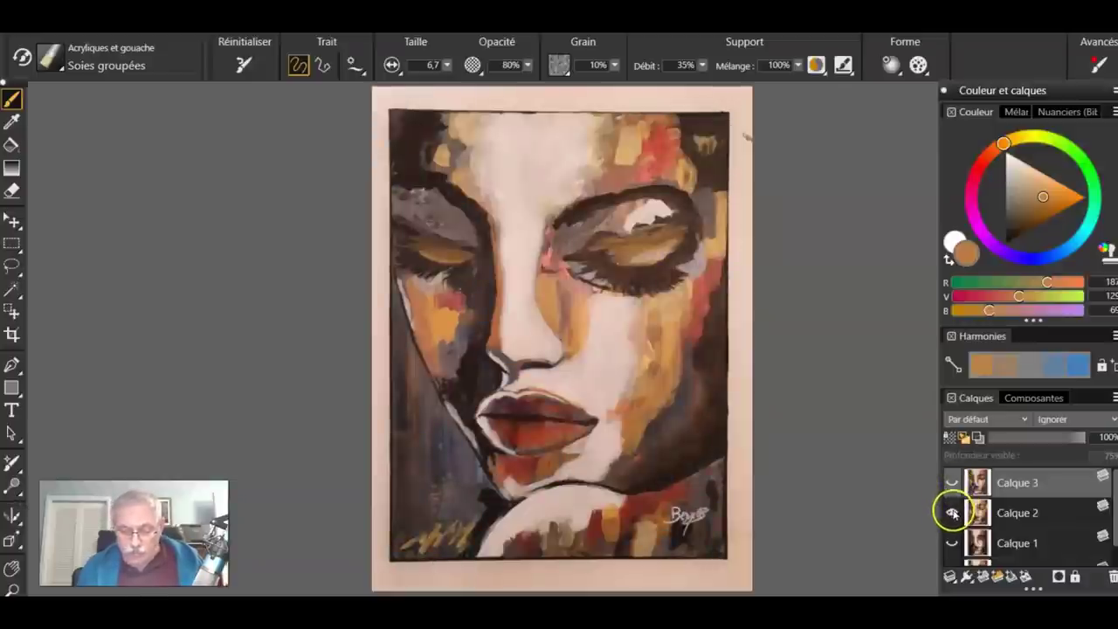
{"action": "left_click", "coordinate": [952, 513]}
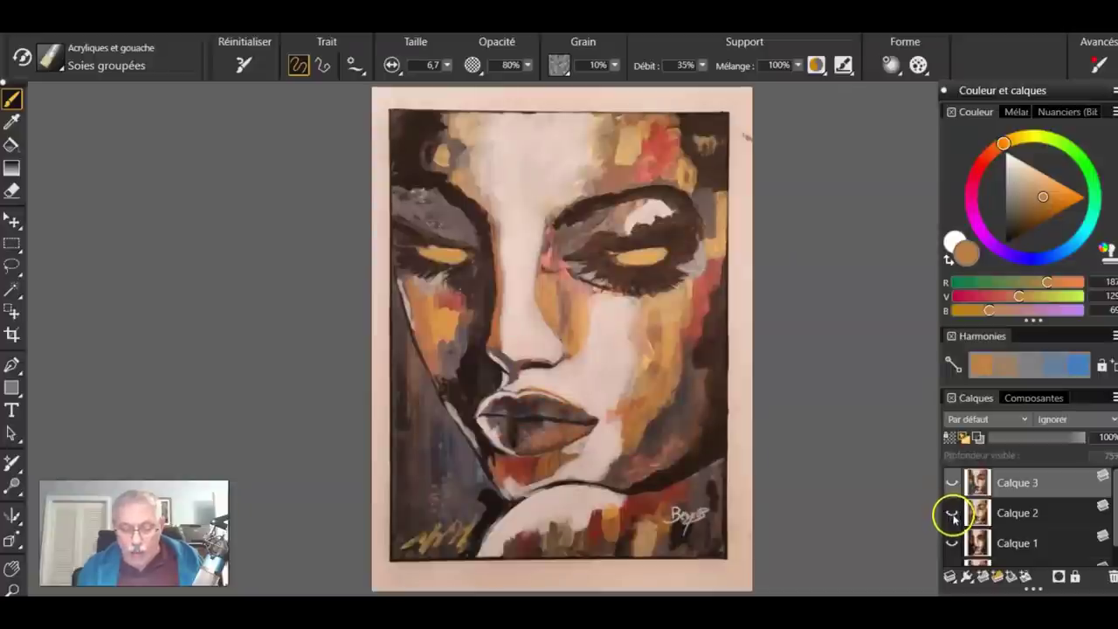
{"action": "left_click", "coordinate": [952, 514]}
{"action": "left_click", "coordinate": [952, 513]}
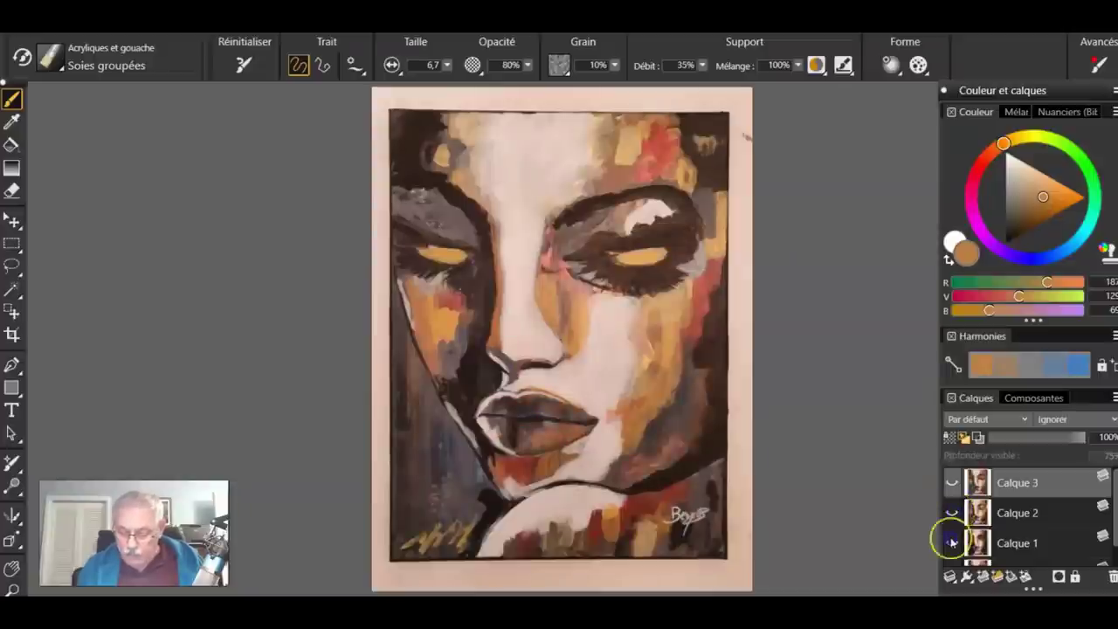
- Toggle the visibility of Calque 1 to compare its darker shading with the original portrait, leaving all three layers hidden
{"action": "left_click", "coordinate": [951, 542]}
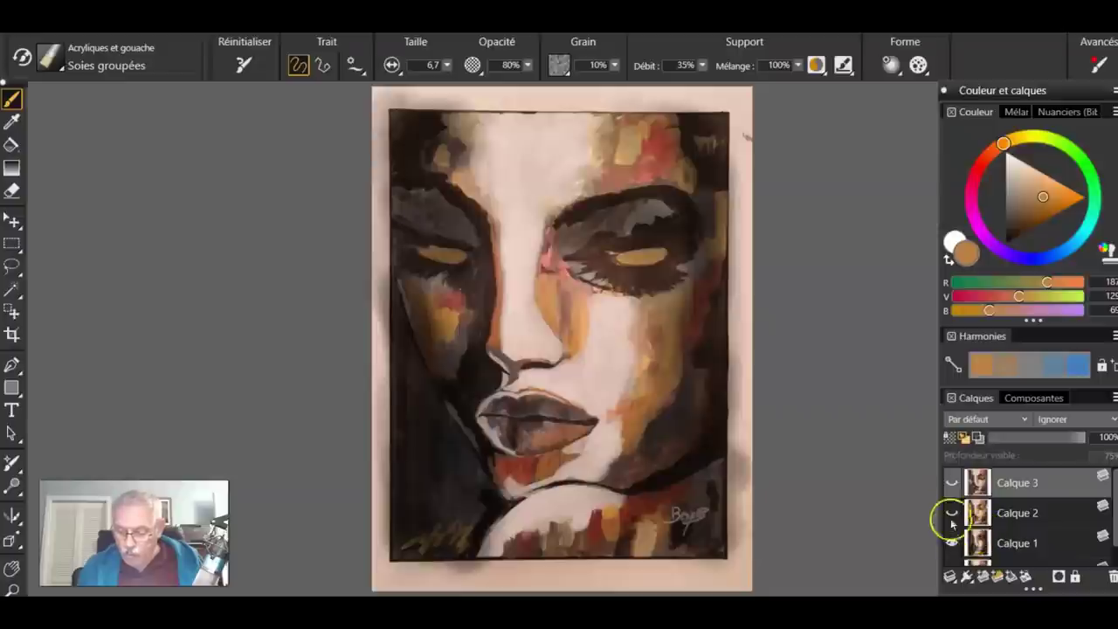
{"action": "left_click", "coordinate": [951, 542]}
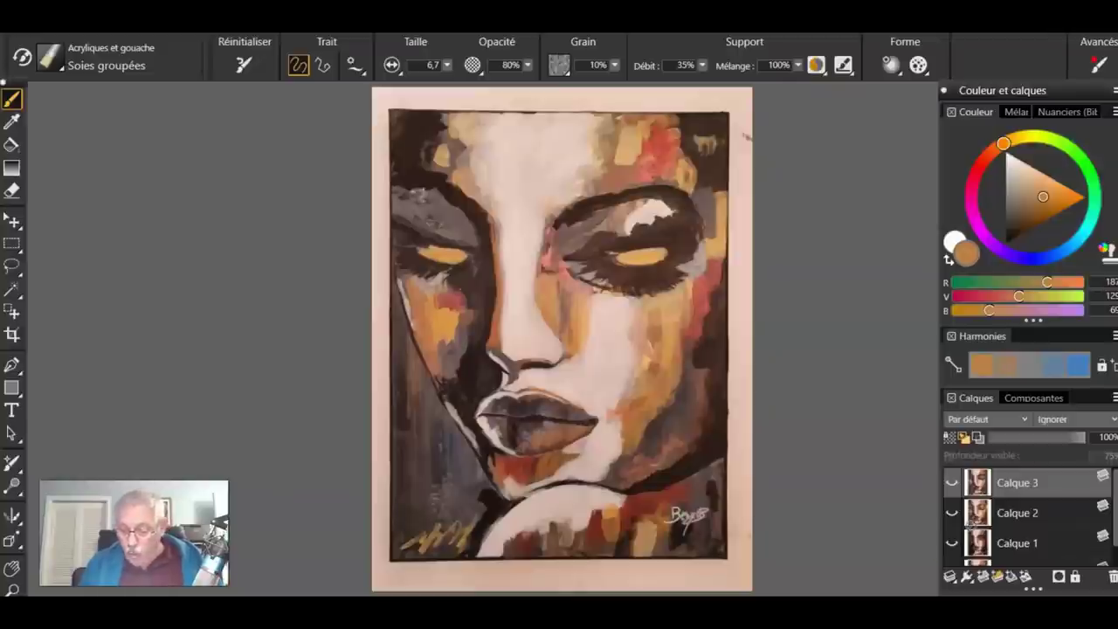
{"action": "left_click", "coordinate": [951, 543]}
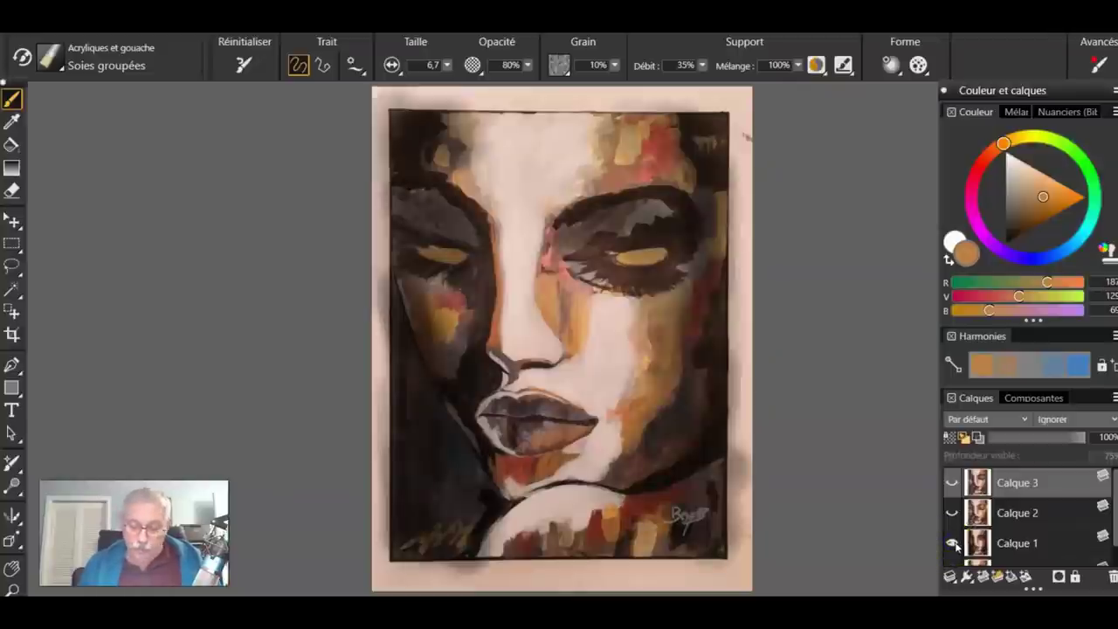
{"action": "left_click", "coordinate": [952, 543]}
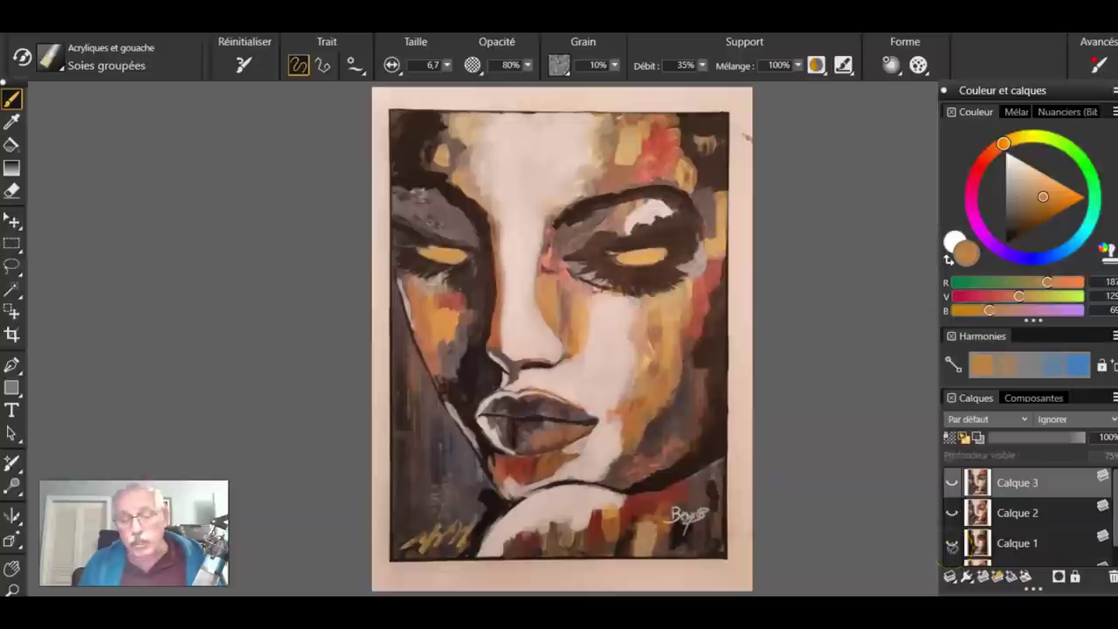